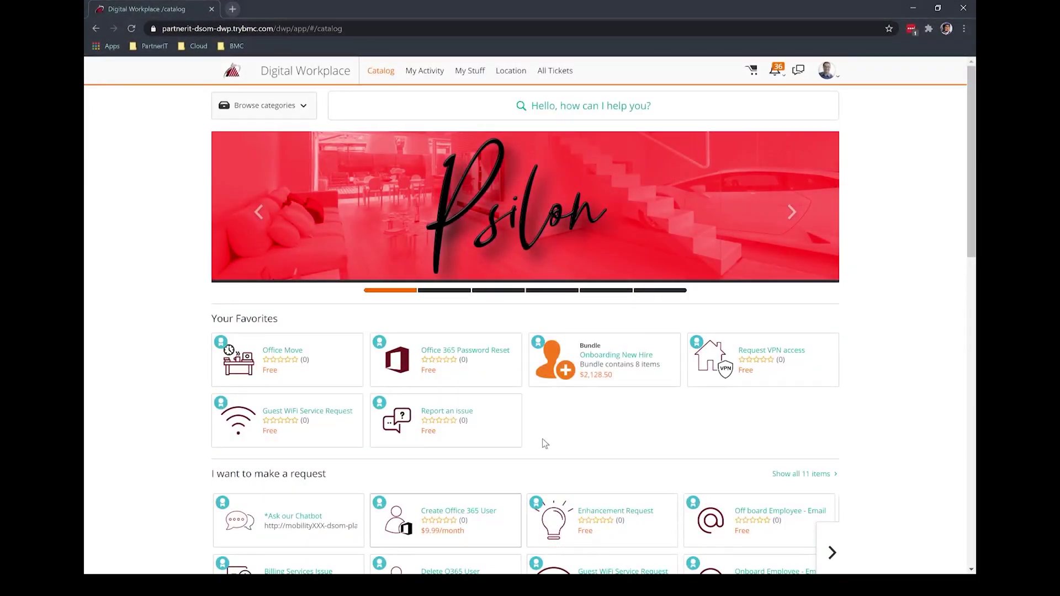
- Find the eSoftware - Install service in the catalog and start a request for it
scroll(545, 443, "down", 6)
scroll(546, 331, "up", 6)
left_click(564, 105)
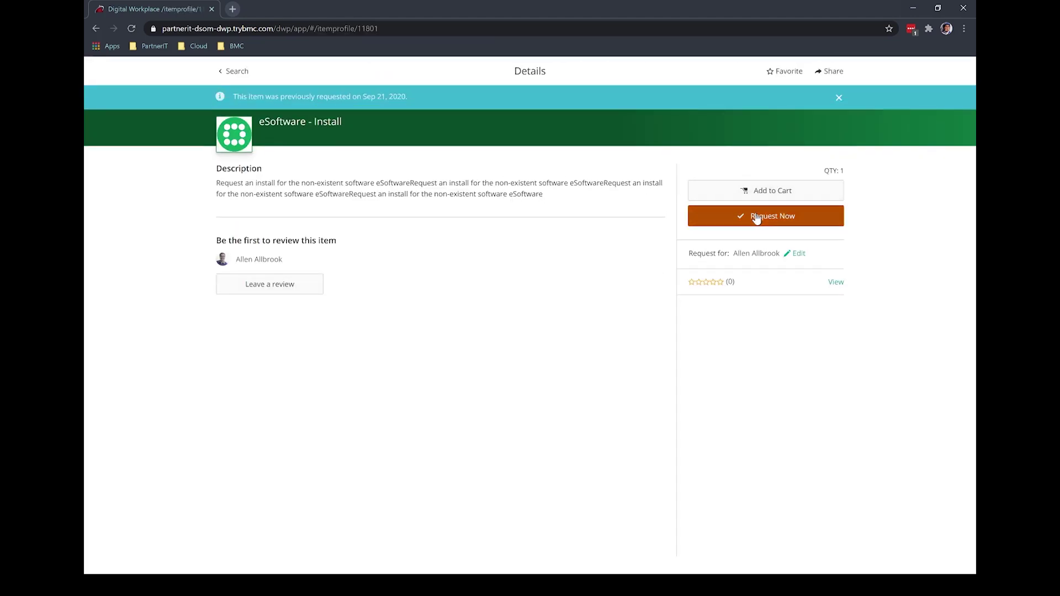
left_click(756, 218)
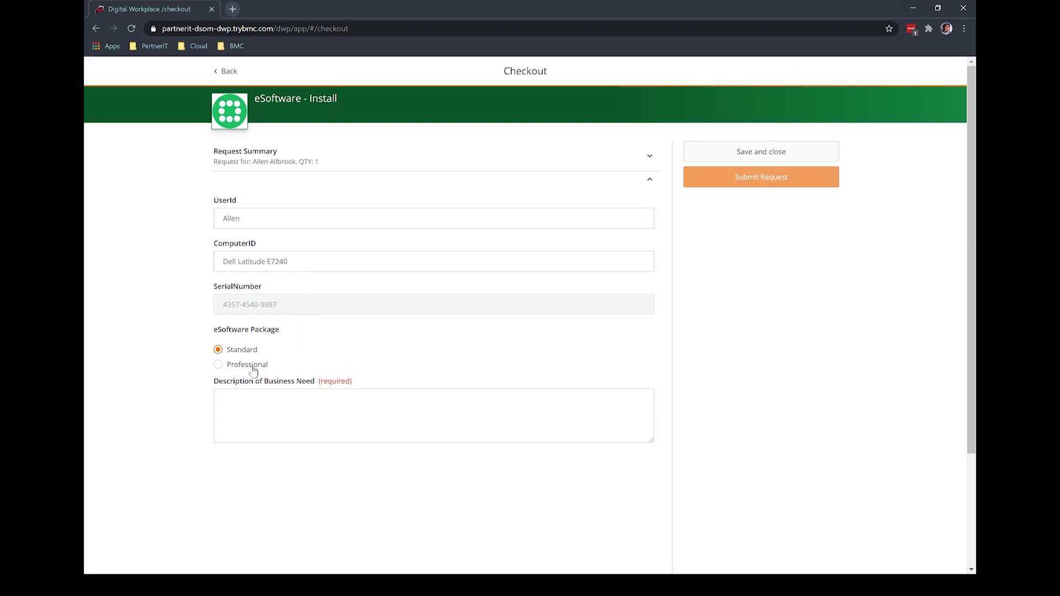
- Enter "Because I need it" as the description of business need and submit the request
left_click(295, 407)
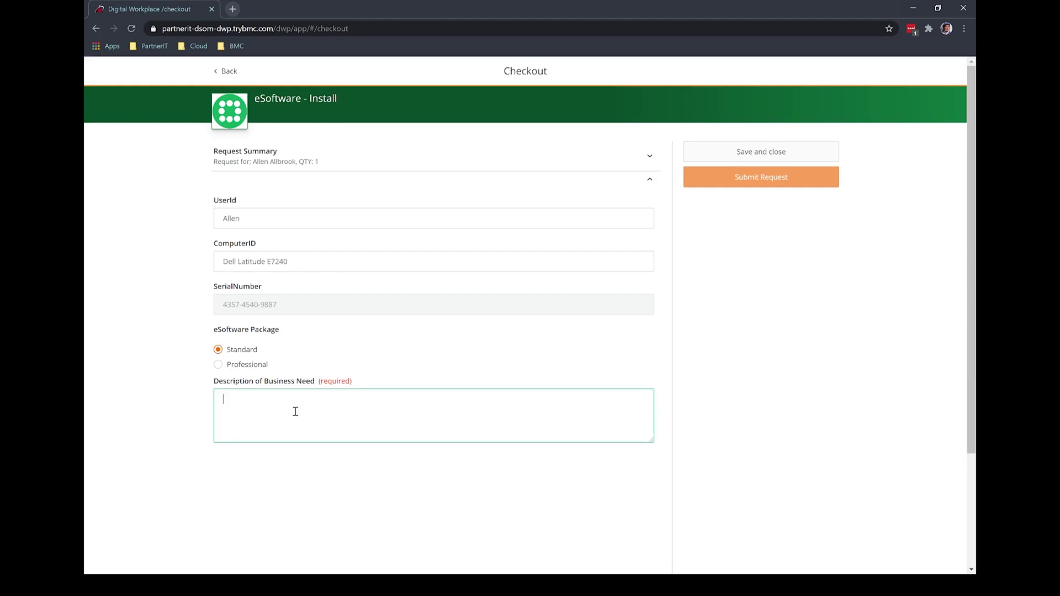
type("Bec")
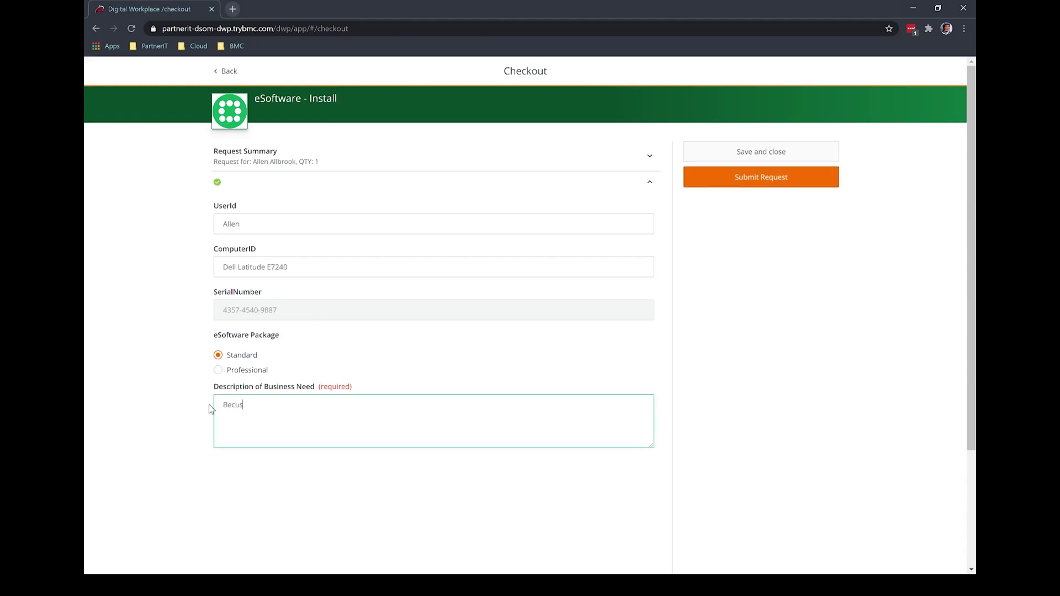
type("a")
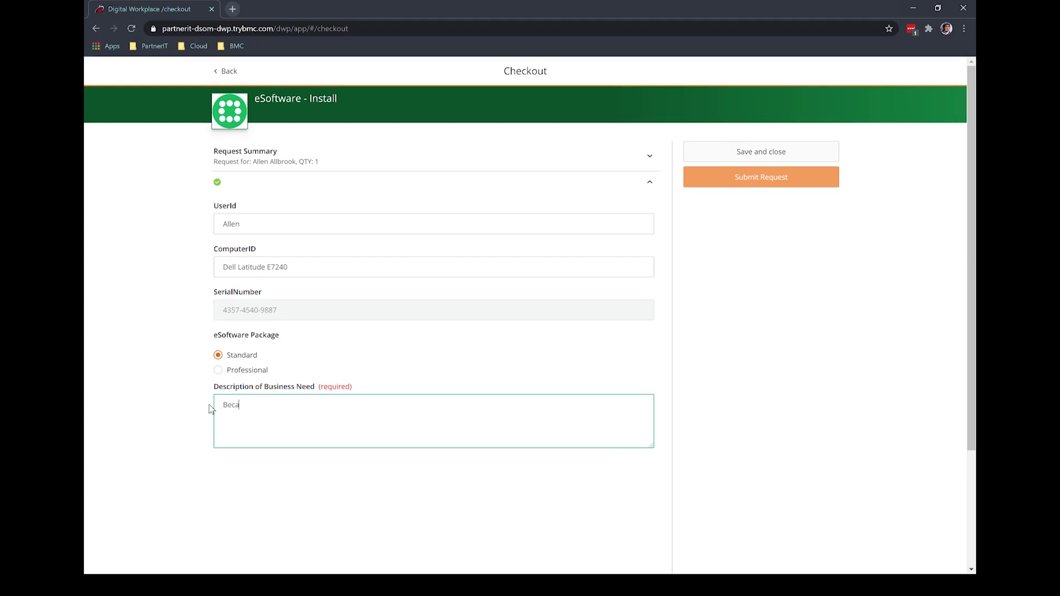
type("use I need it")
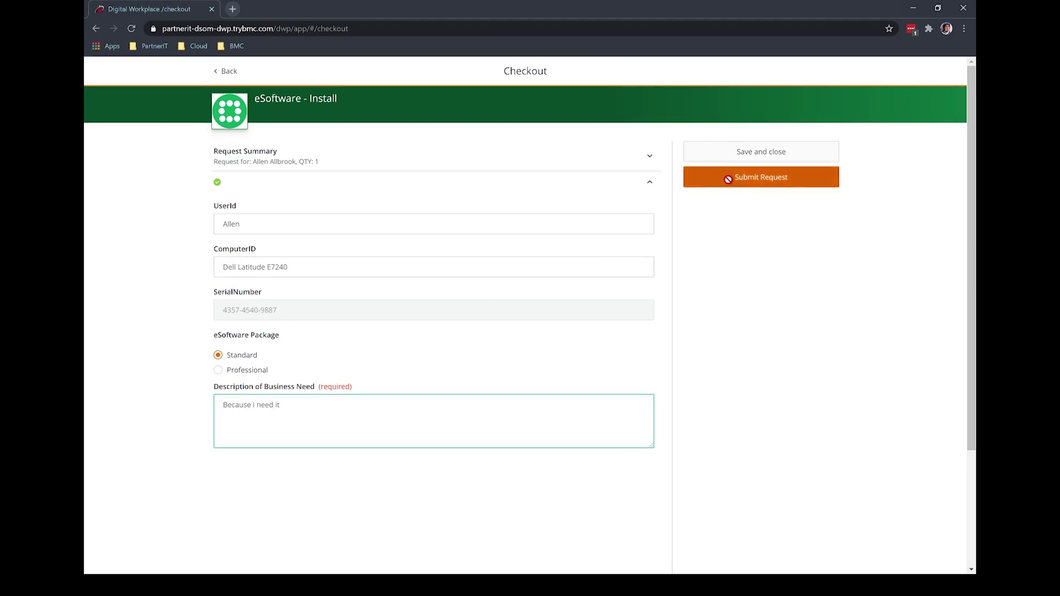
left_click(727, 179)
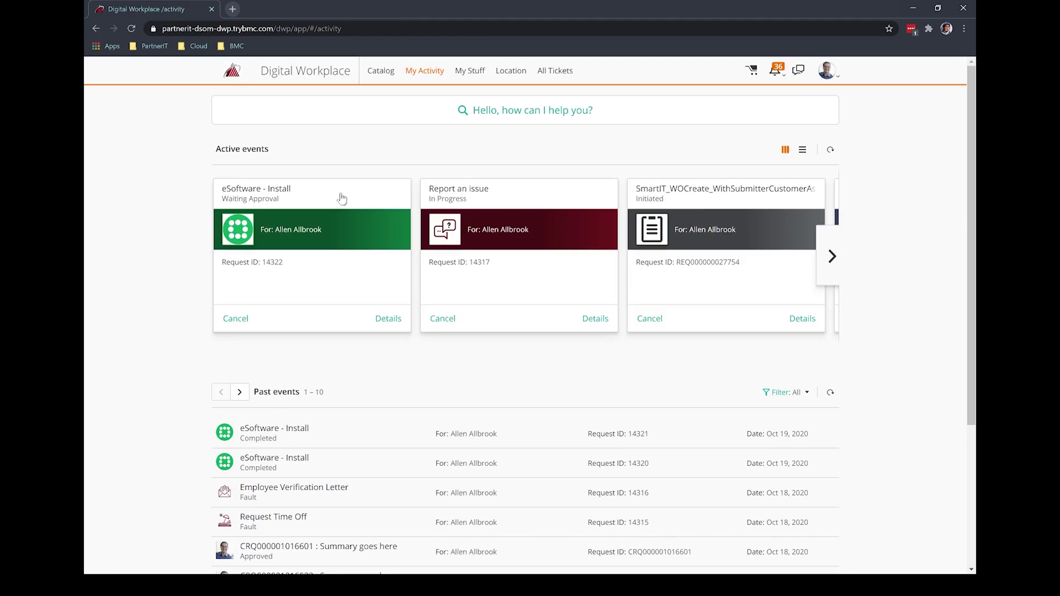
- Open the active eSoftware - Install request, refresh it, and examine its approval progress and the work order comment
left_click(239, 224)
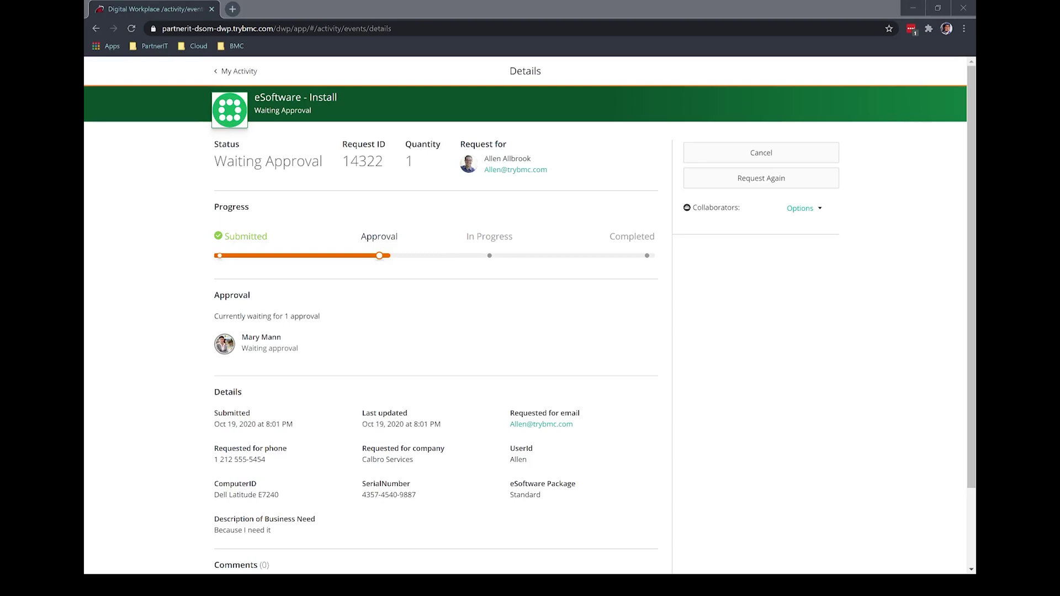
left_click(131, 28)
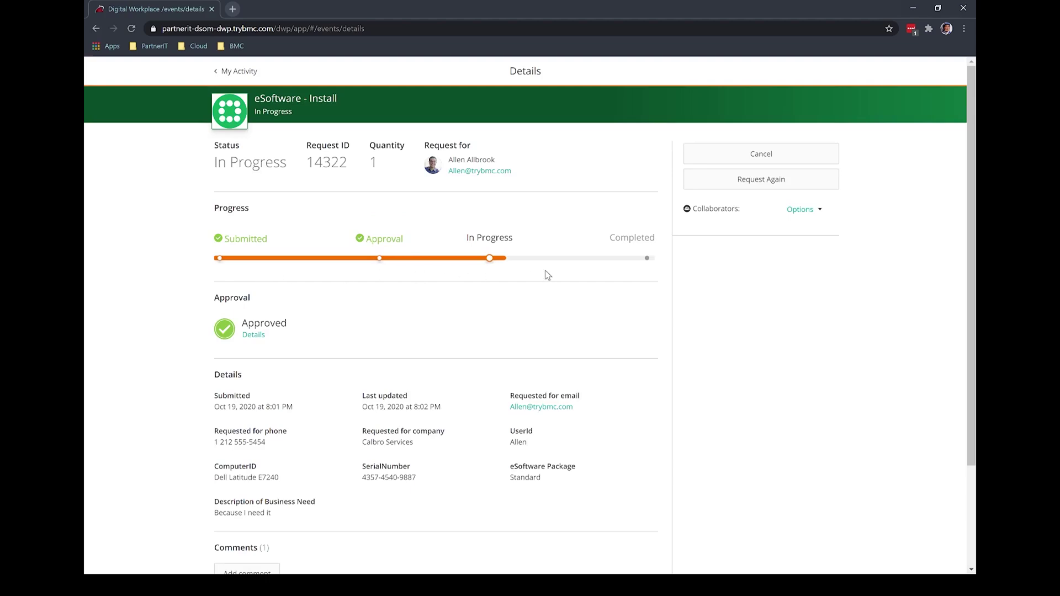
scroll(546, 274, "down", 3)
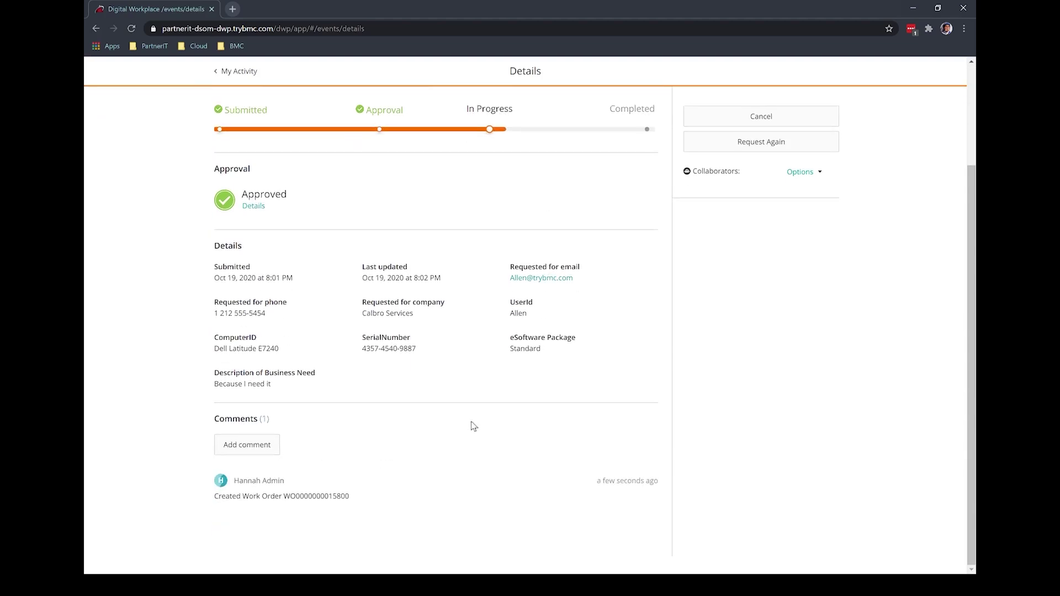
left_click_drag(216, 496, 353, 501)
left_click(431, 494)
scroll(545, 365, "up", 3)
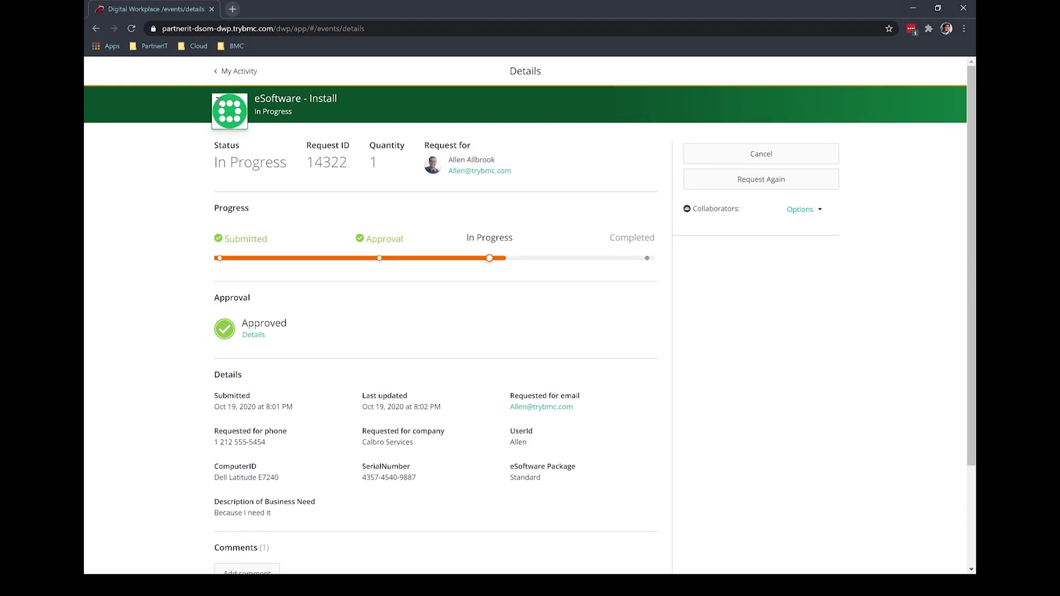
- Refresh the request details again and check the current progress, details and comments
left_click(131, 28)
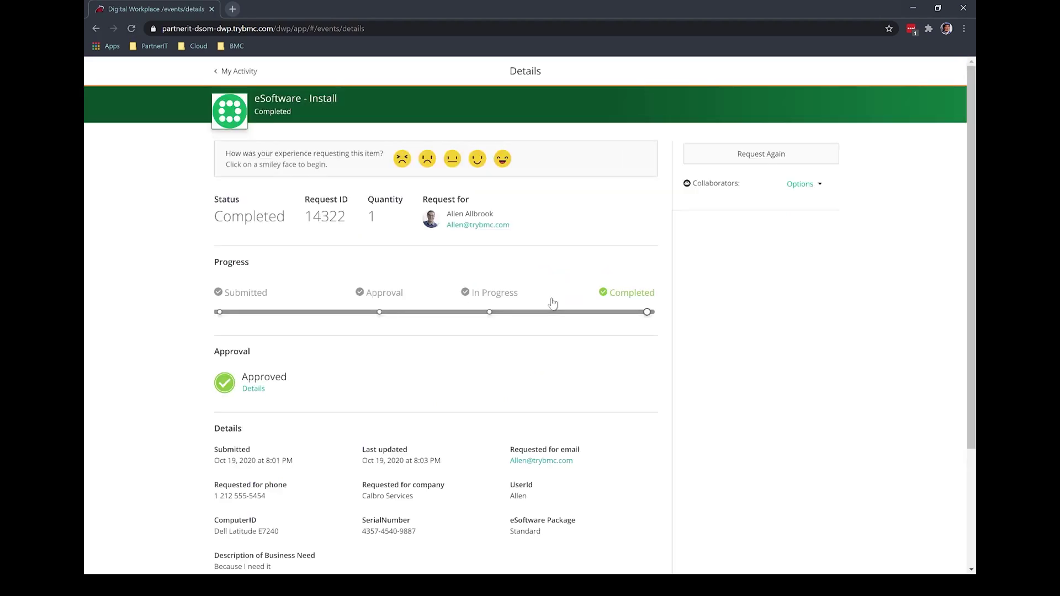
scroll(649, 315, "down", 3)
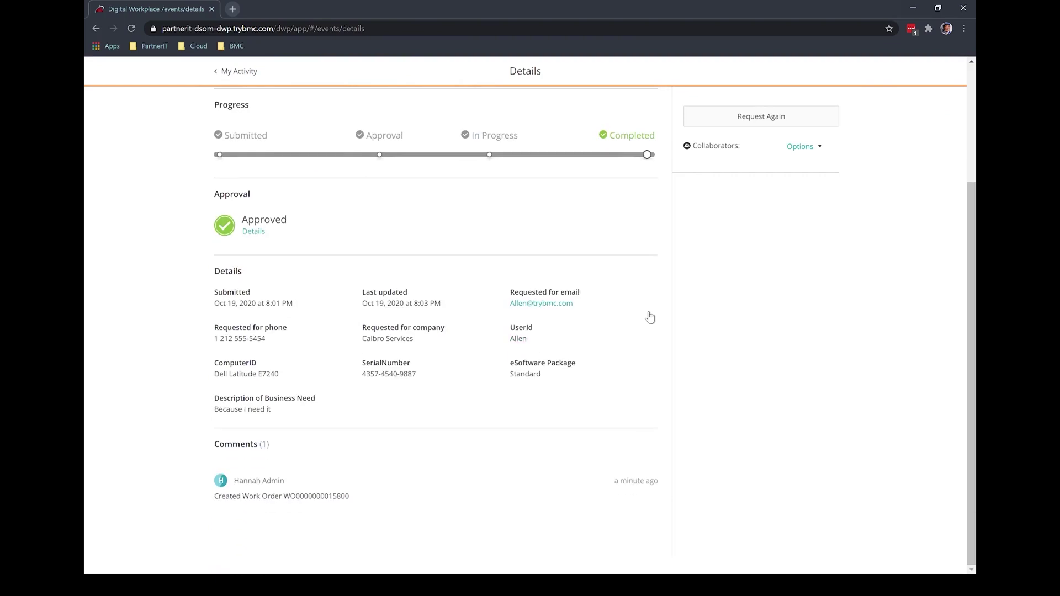
scroll(649, 315, "up", 3)
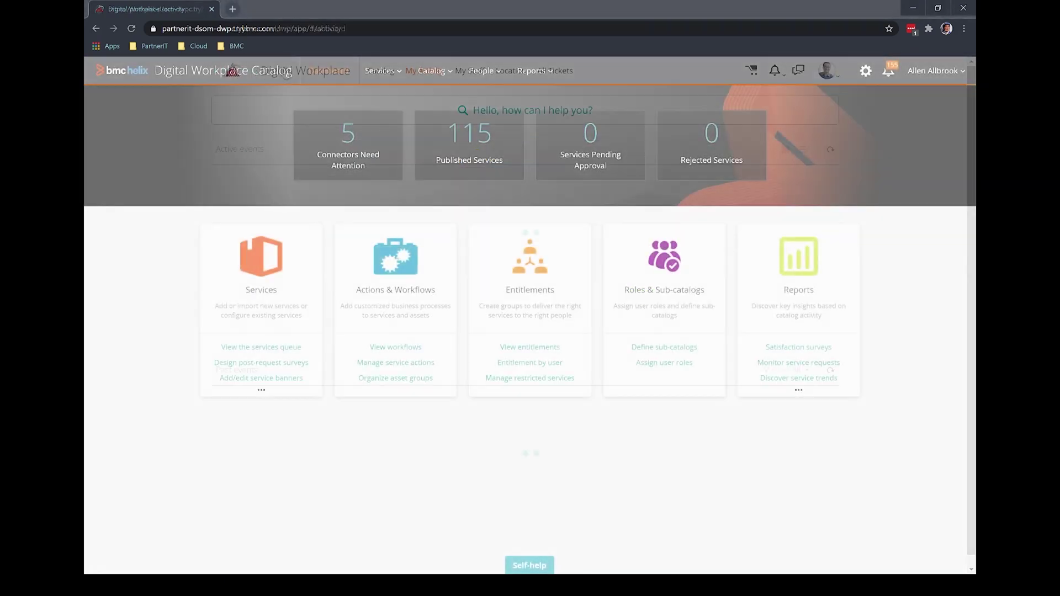
- Start a new service in the Digital Workplace Catalog's service management and name it EG Software Install
left_click(380, 71)
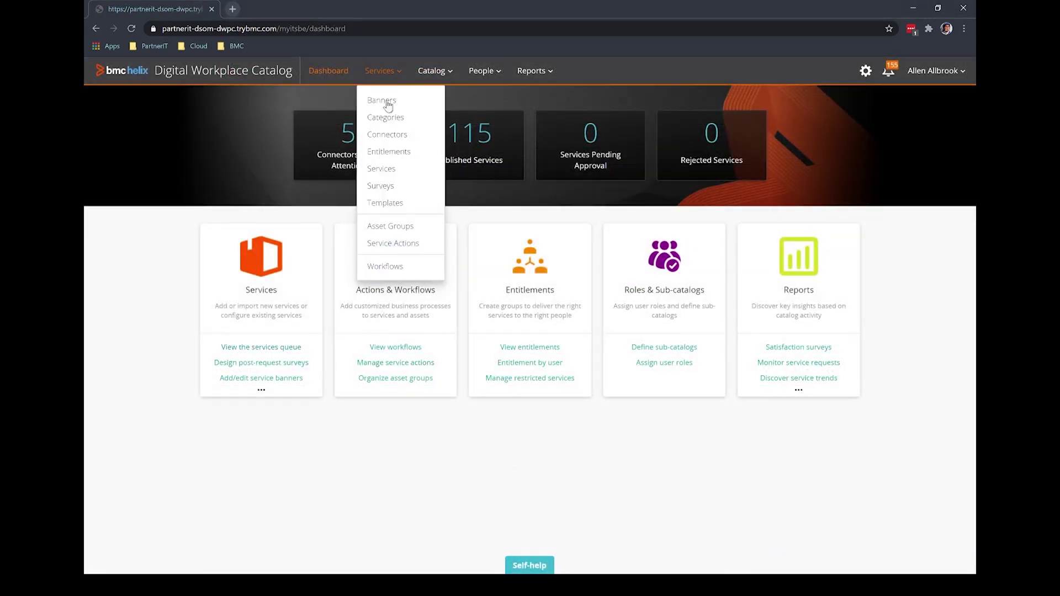
left_click(389, 170)
left_click(145, 210)
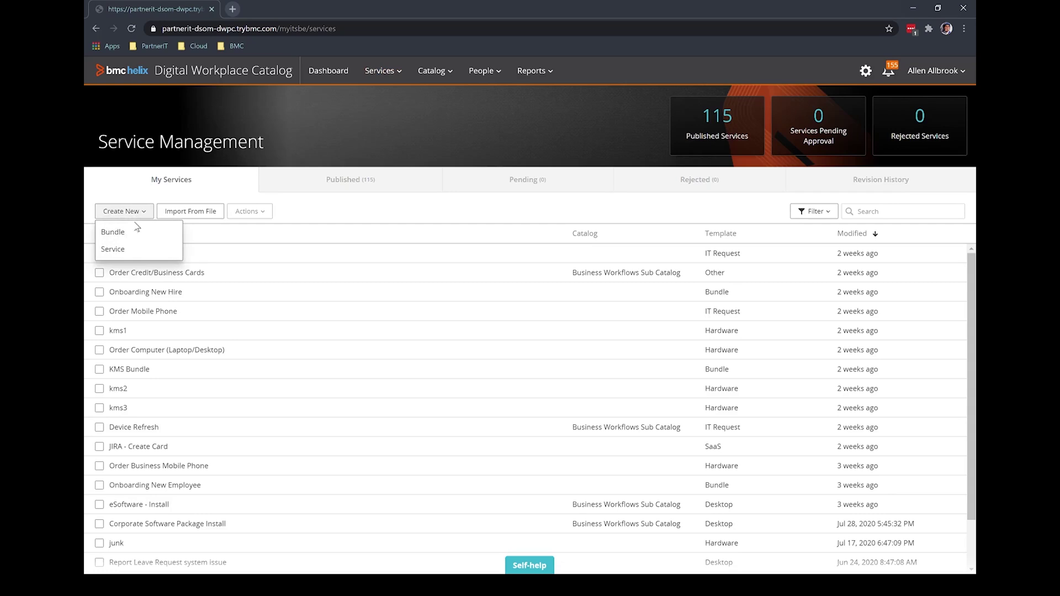
left_click(112, 247)
type("z")
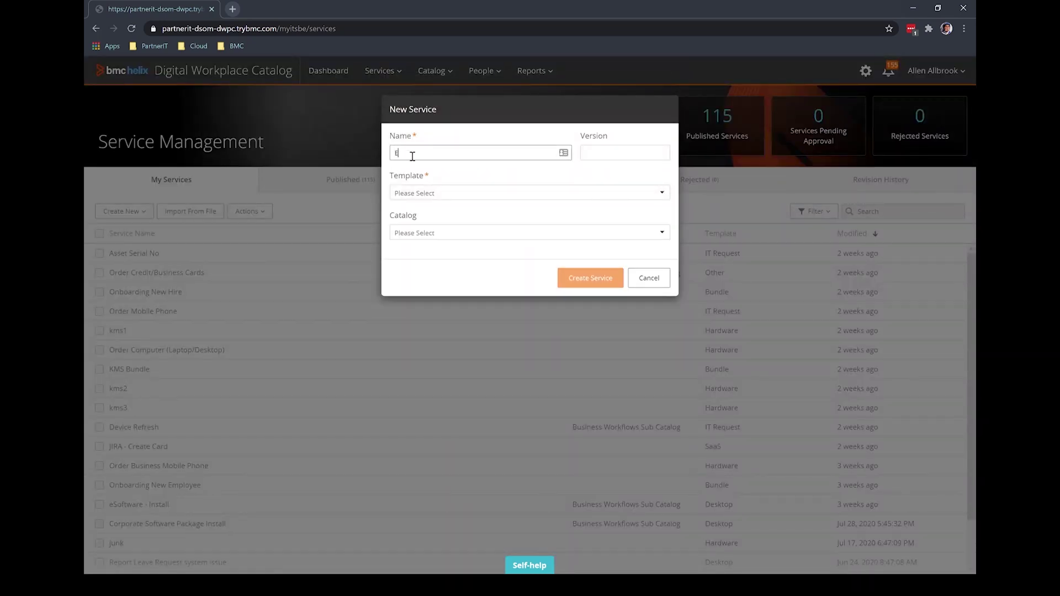
type("G Softa")
key("BackSpace")
type("re Install")
- Assign the IT Request template and the Business Workflows Sub Catalog to the new service and create it
left_click(653, 194)
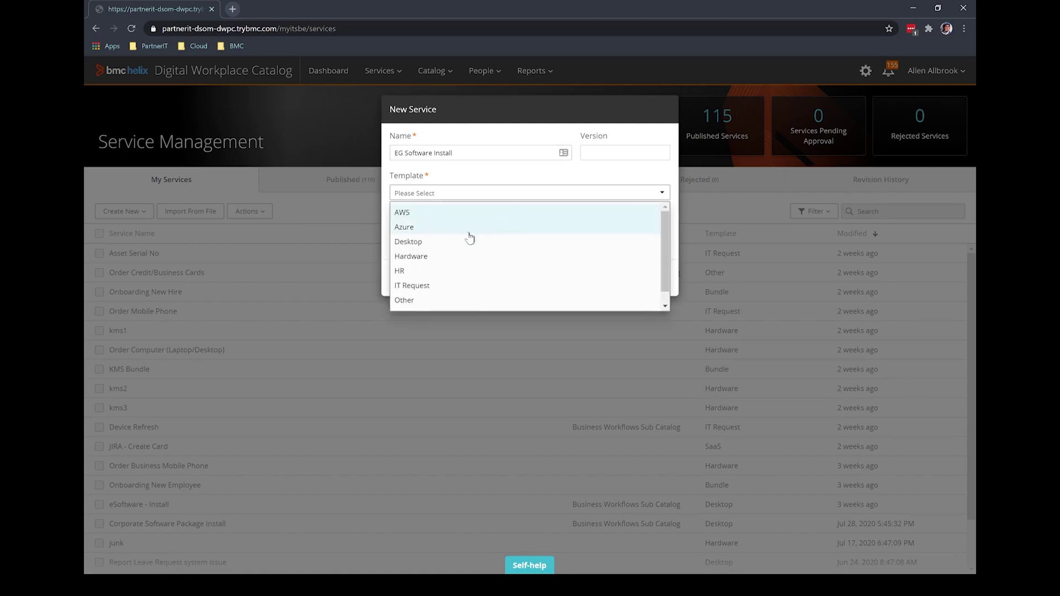
left_click(428, 287)
left_click(424, 234)
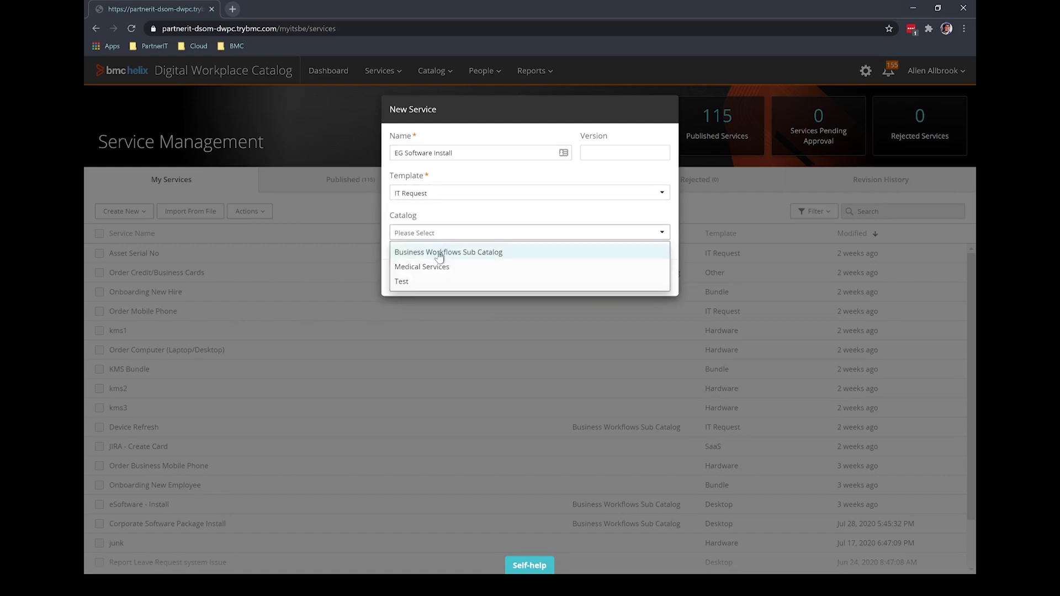
left_click(438, 251)
left_click(590, 279)
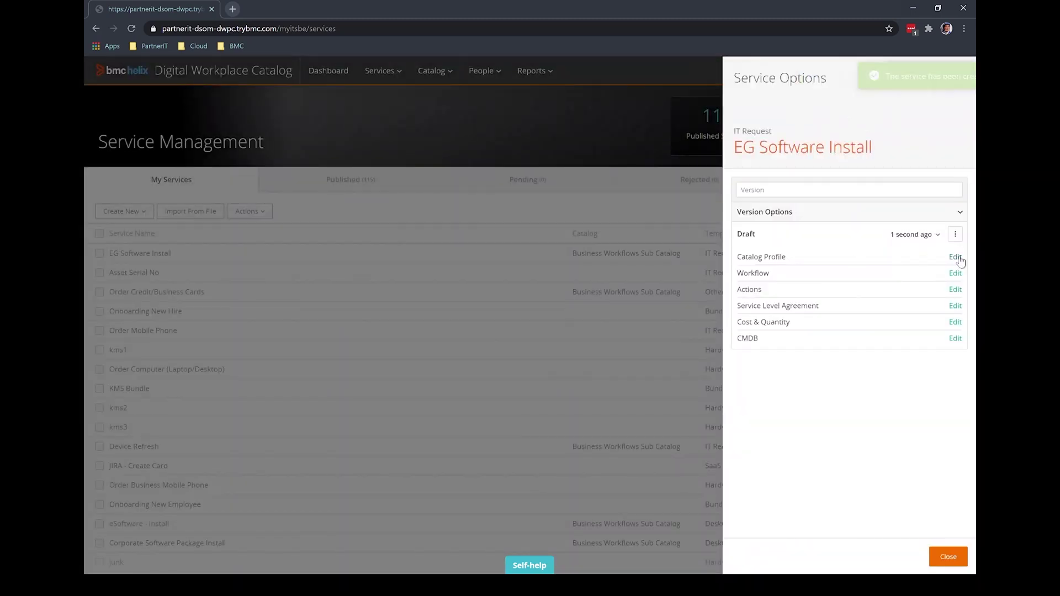
- Add the Partner IT logo to the service's catalog profile and enter "Example of creating a simple service" as the service excerpt
left_click(957, 258)
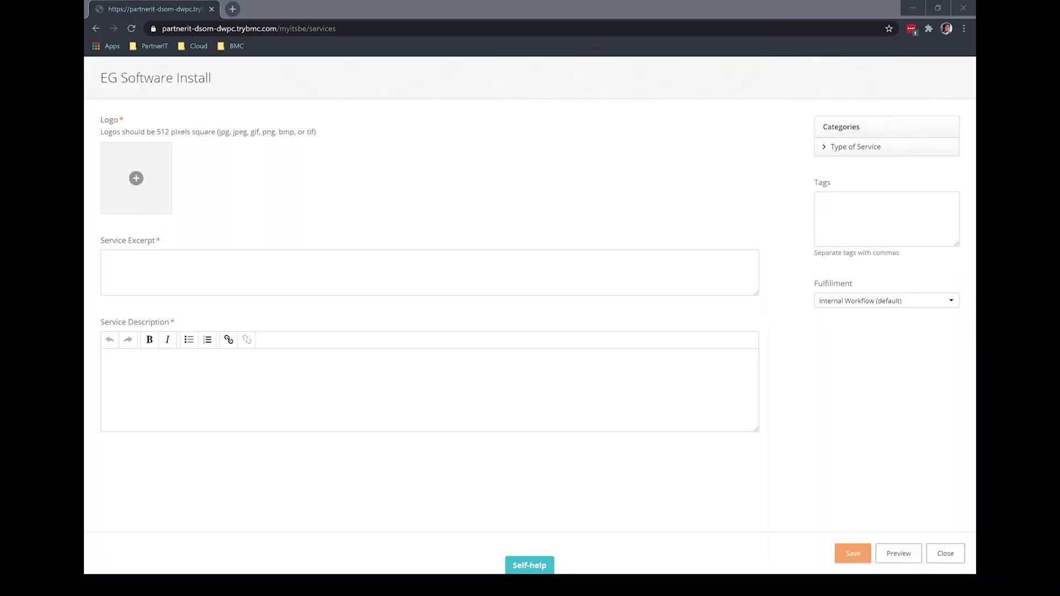
left_click(355, 260)
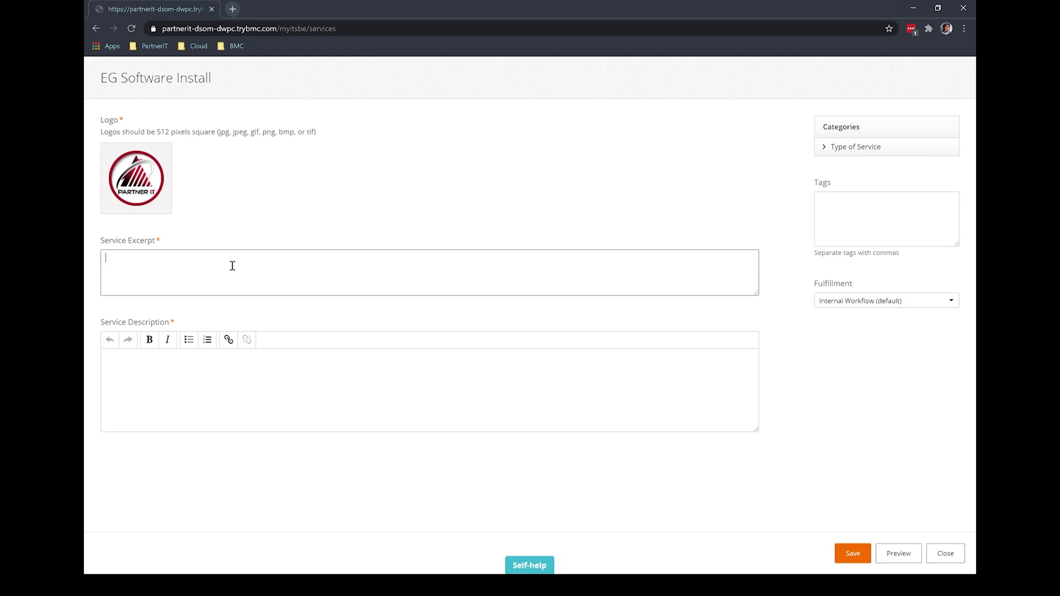
type("Example of creating a simple service")
- Copy the service excerpt text into the service description and save the catalog profile
key("ctrl+a")
key("ctrl+c")
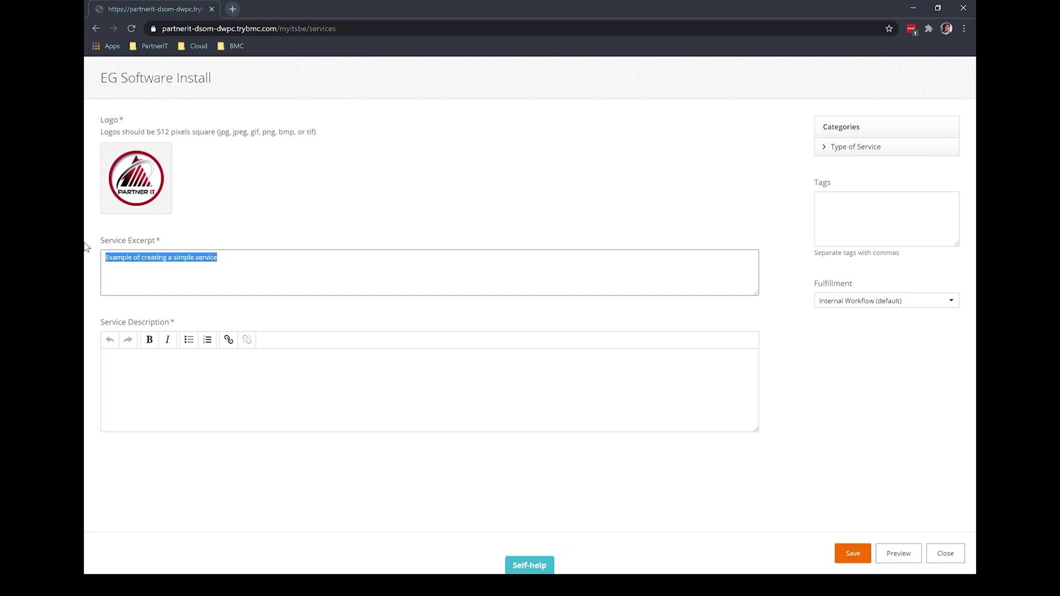
left_click(221, 377)
key("ctrl+v")
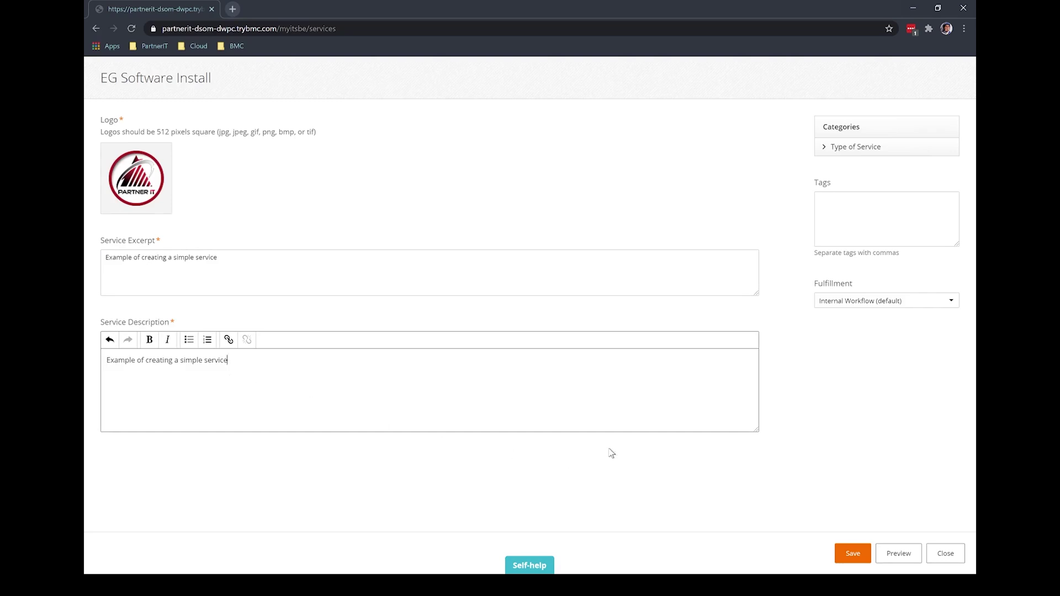
left_click(852, 554)
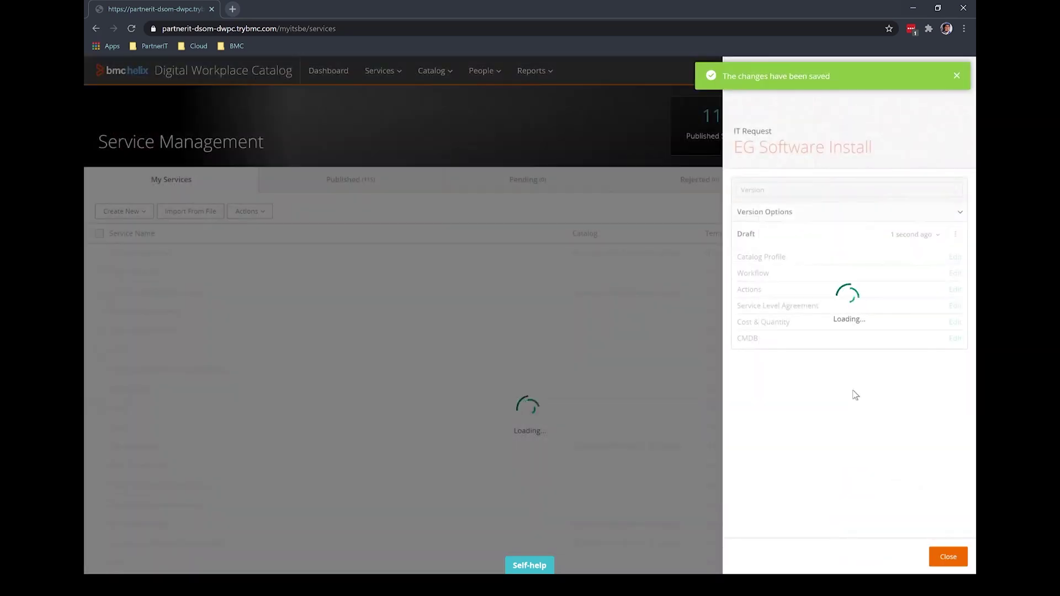
- Create a new request workflow for the service, named EG Software Install, in the Business Workflows Sub Catalog
left_click(955, 273)
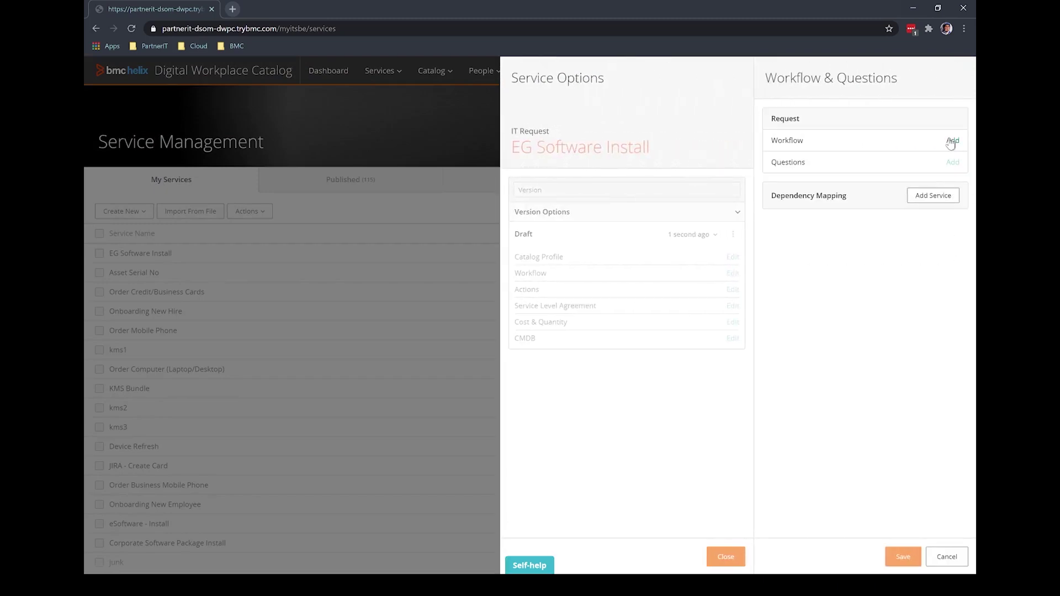
left_click(951, 141)
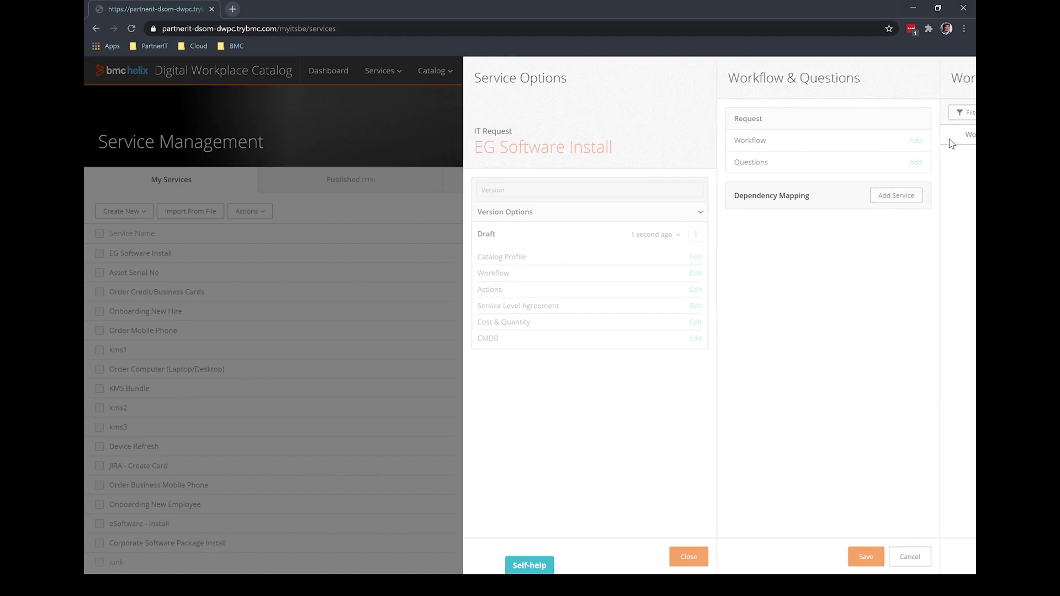
left_click(836, 112)
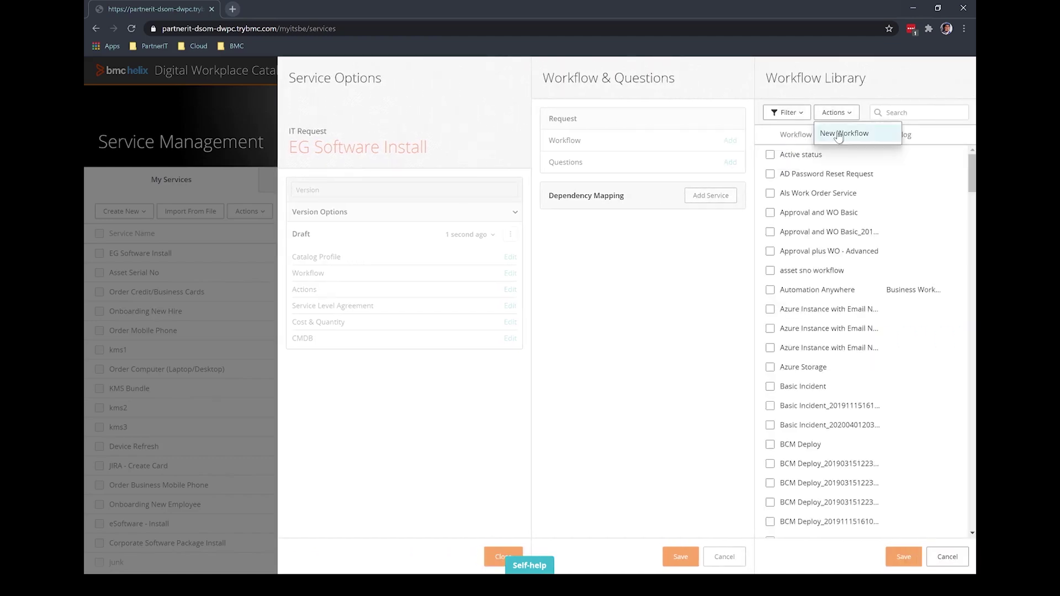
left_click(836, 130)
left_click(447, 153)
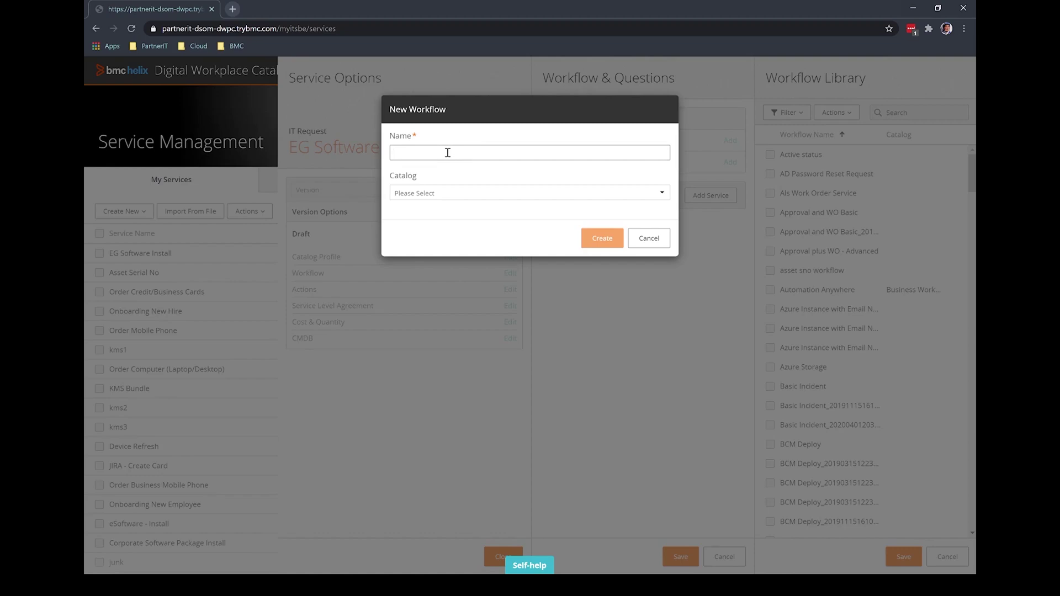
type("EG")
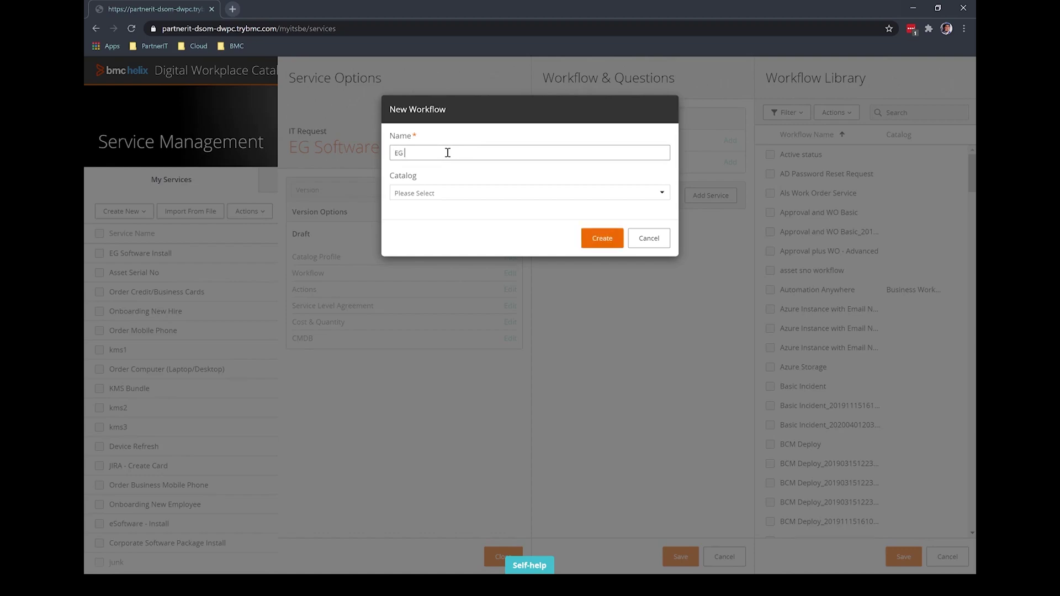
left_click(438, 171)
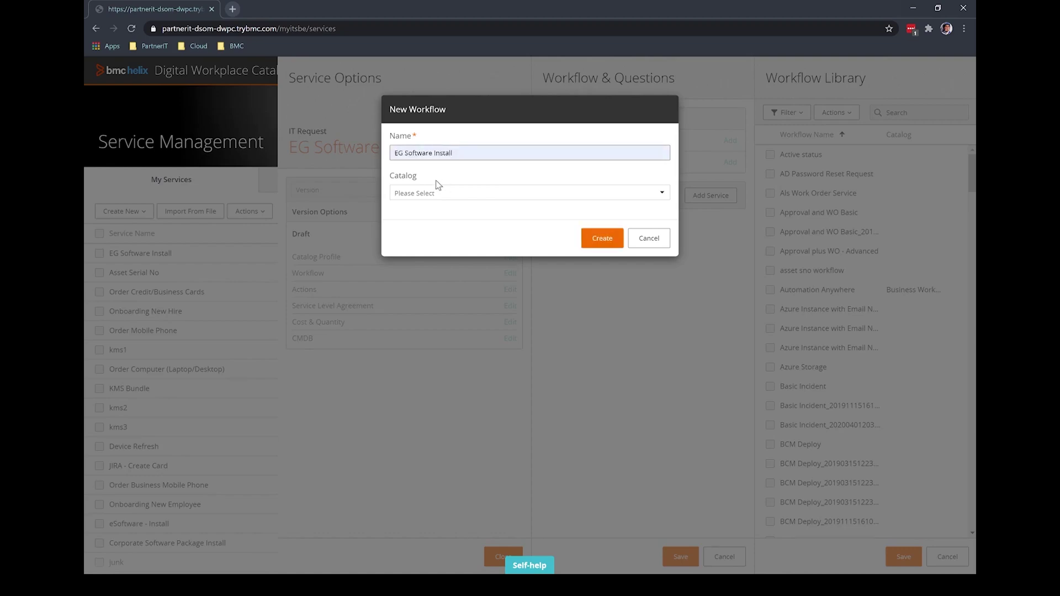
left_click(438, 192)
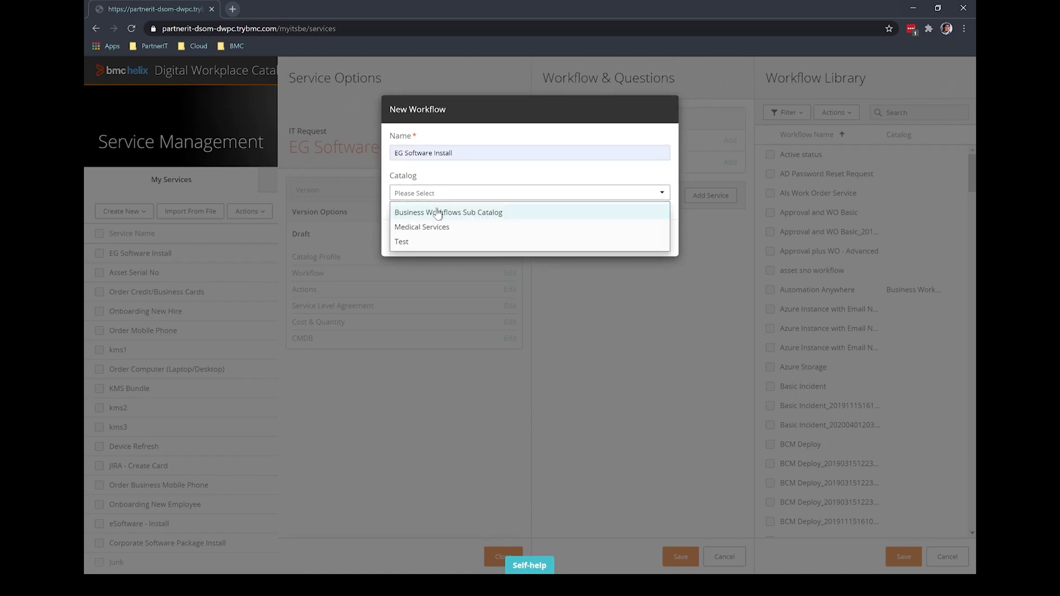
left_click(437, 212)
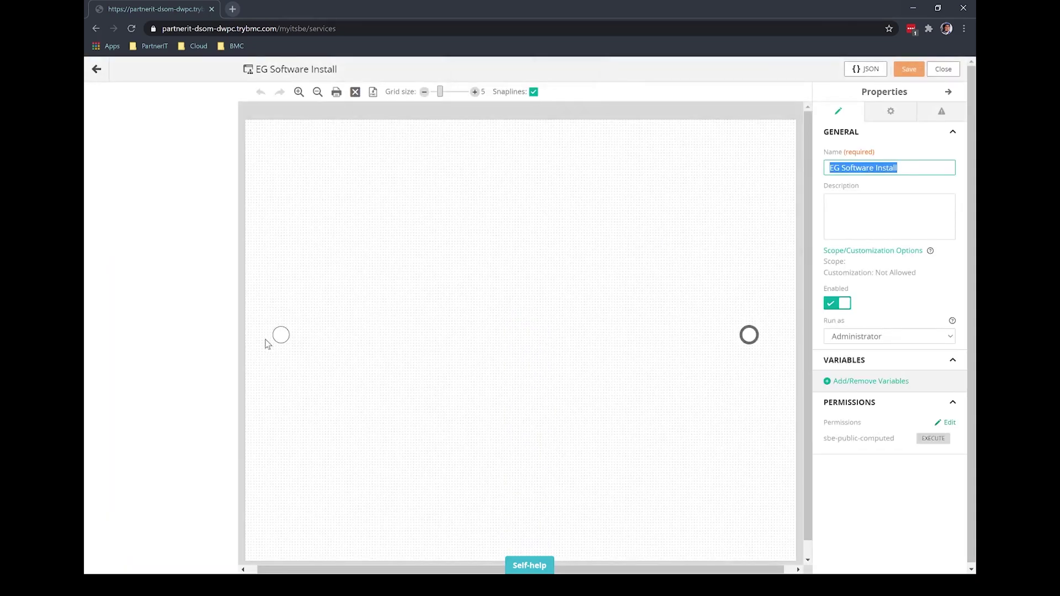
- Connect the workflow's Start event to its End event with a sequence flow
left_click(286, 336)
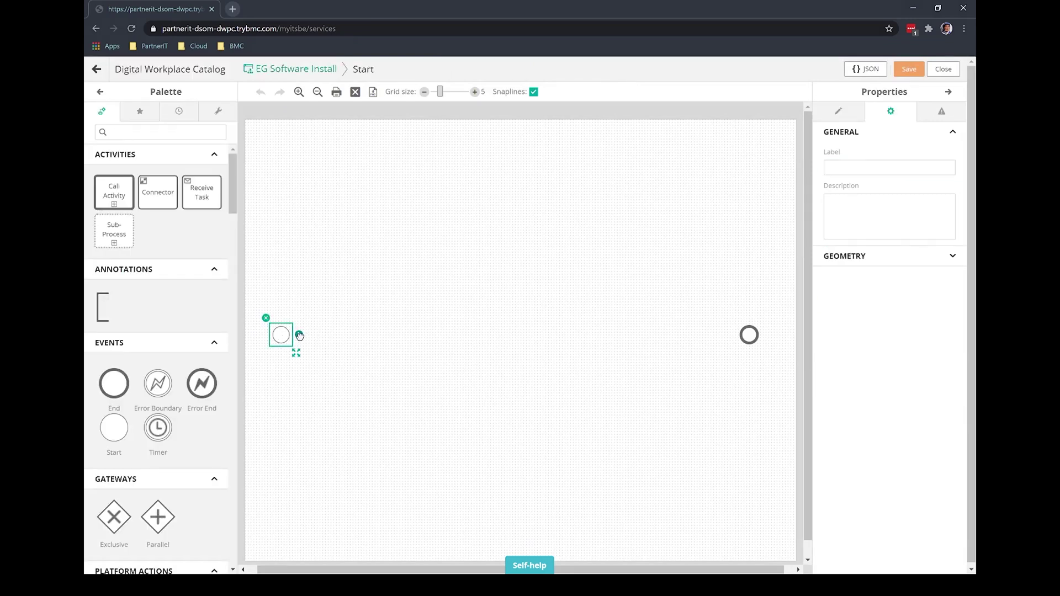
left_click_drag(300, 335, 749, 335)
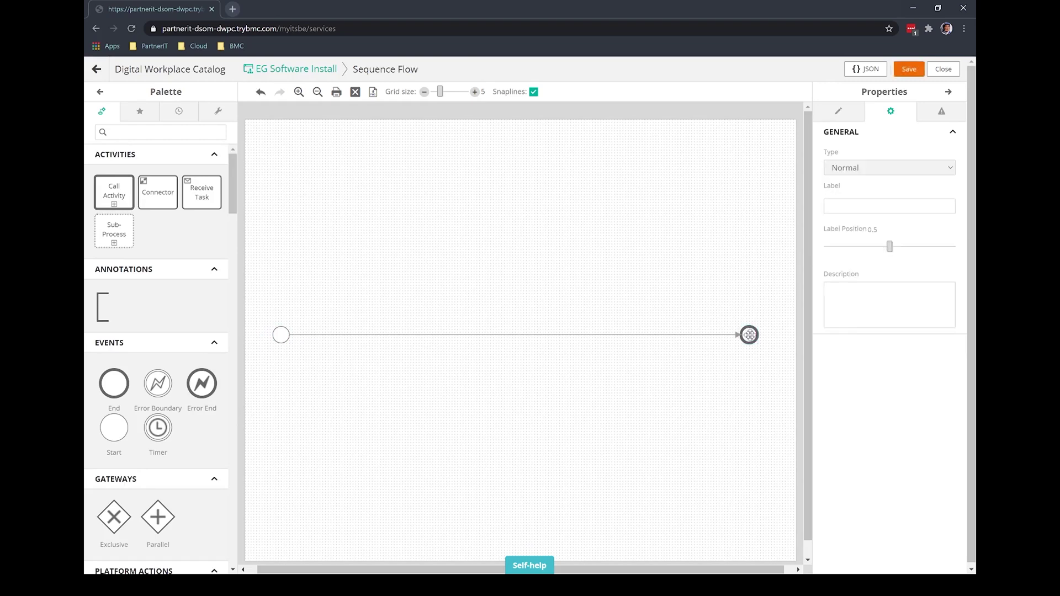
- Add an input variable named context to the workflow with data type Service Broker Context
left_click(647, 410)
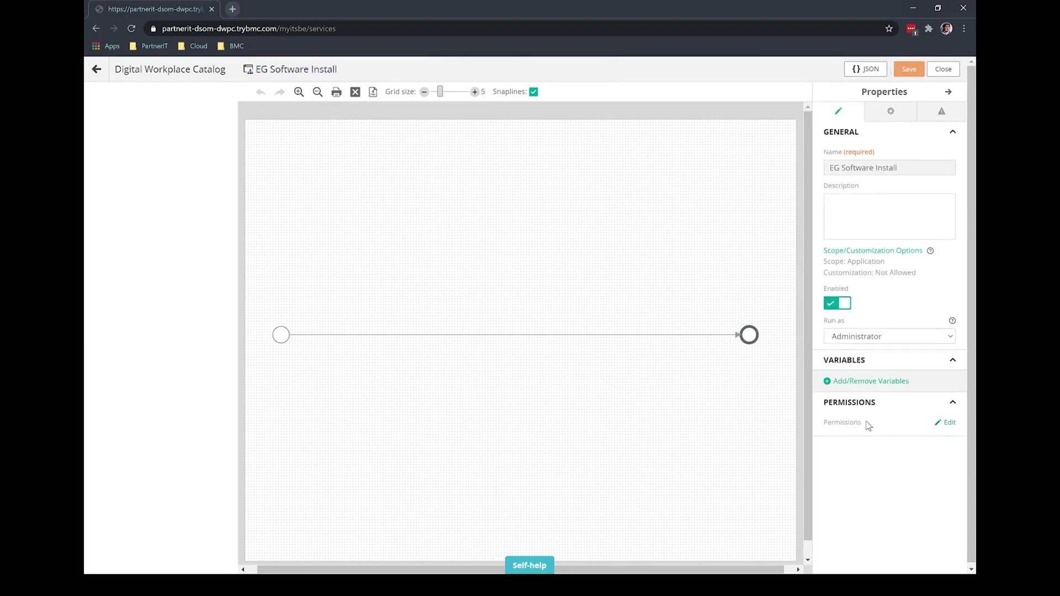
left_click(849, 385)
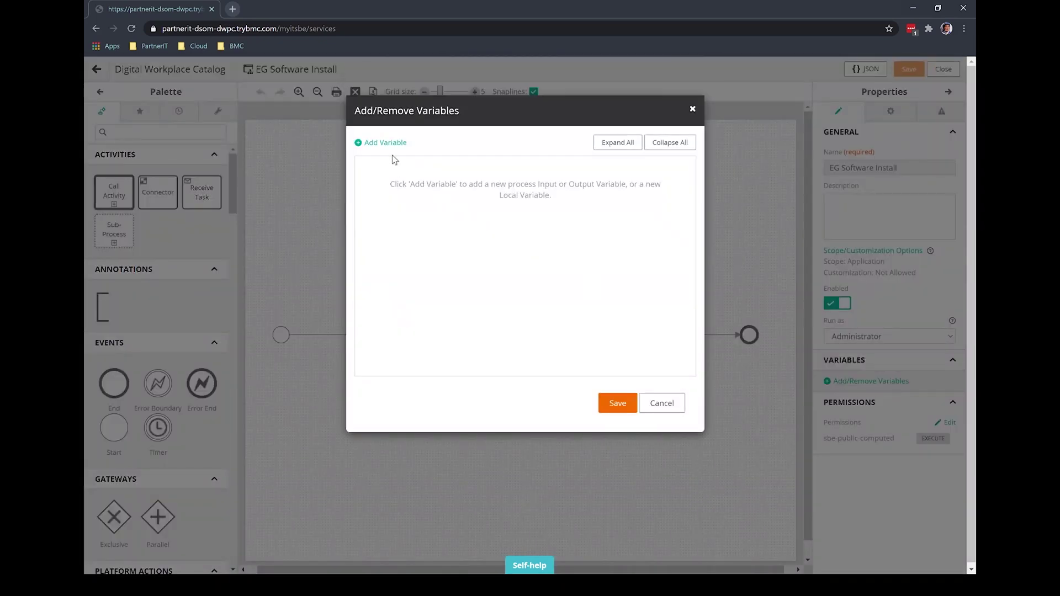
left_click(383, 143)
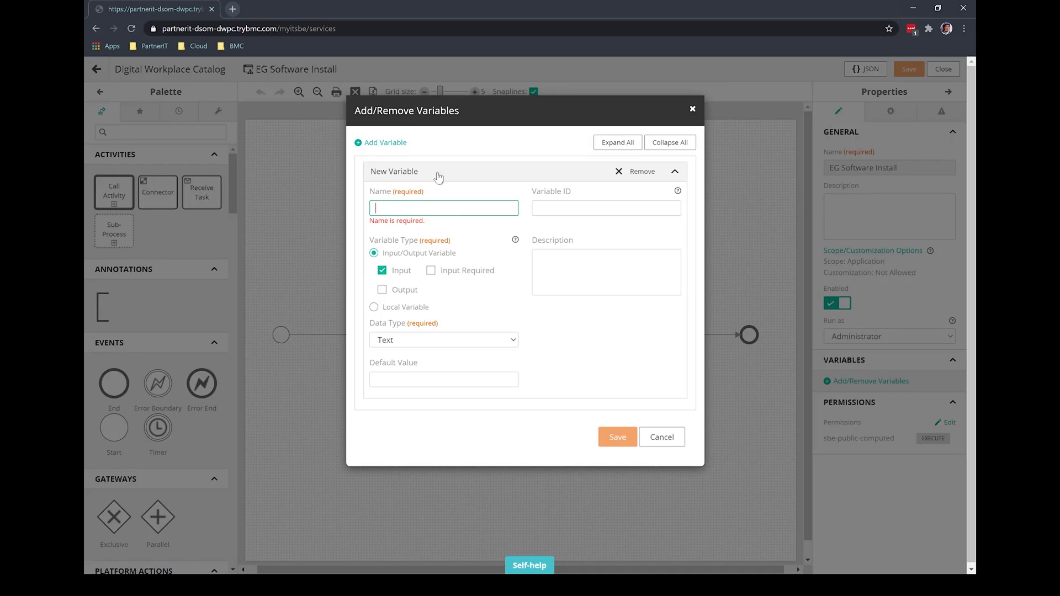
type("conte")
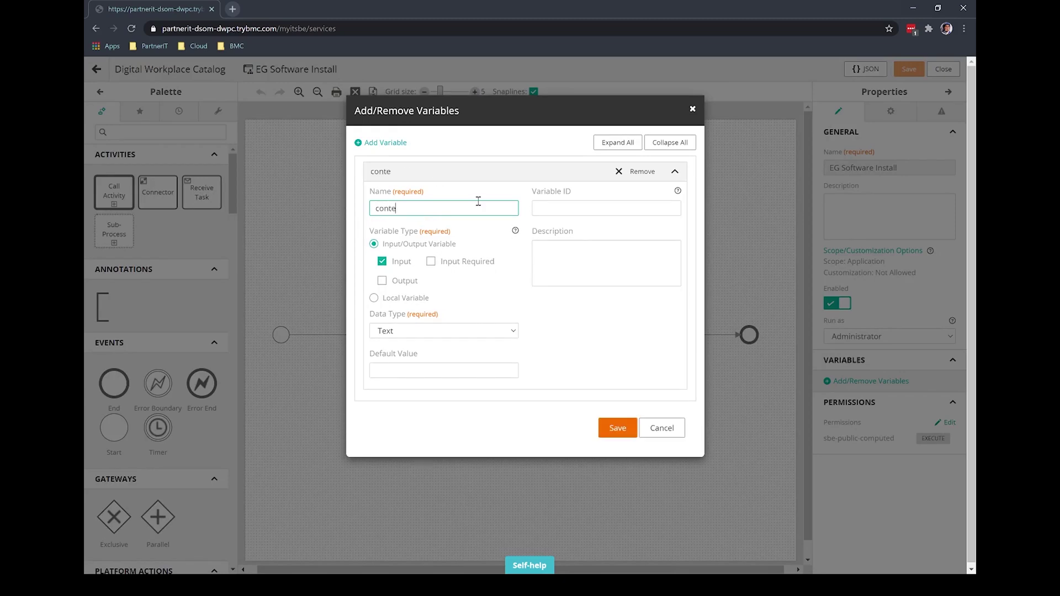
type("xt")
left_click(497, 330)
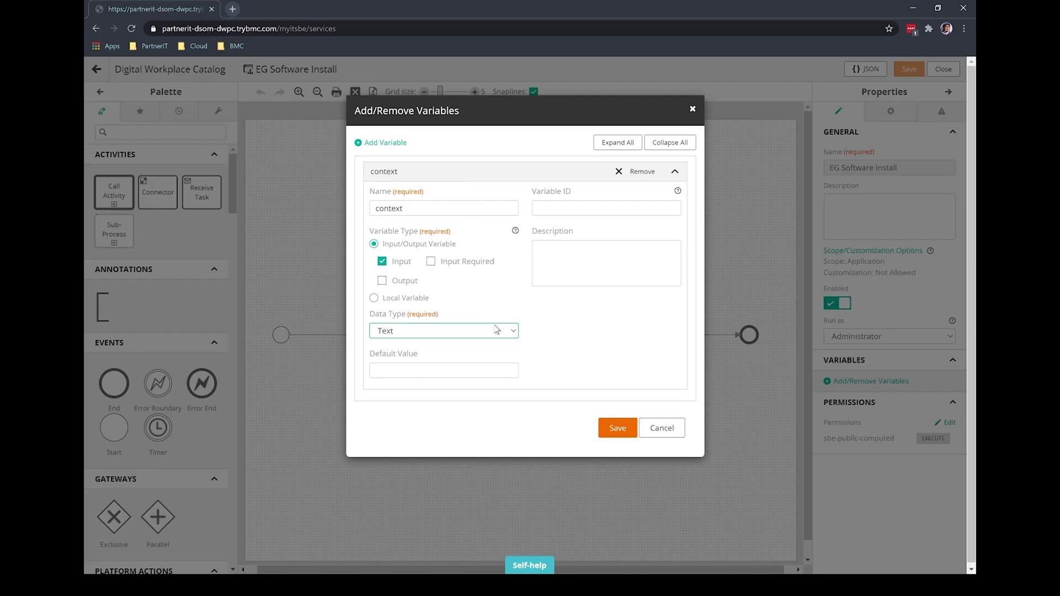
left_click(450, 468)
- Add three text input variables to the workflow, named UserID, Computer ID and SerialNumber
left_click(376, 145)
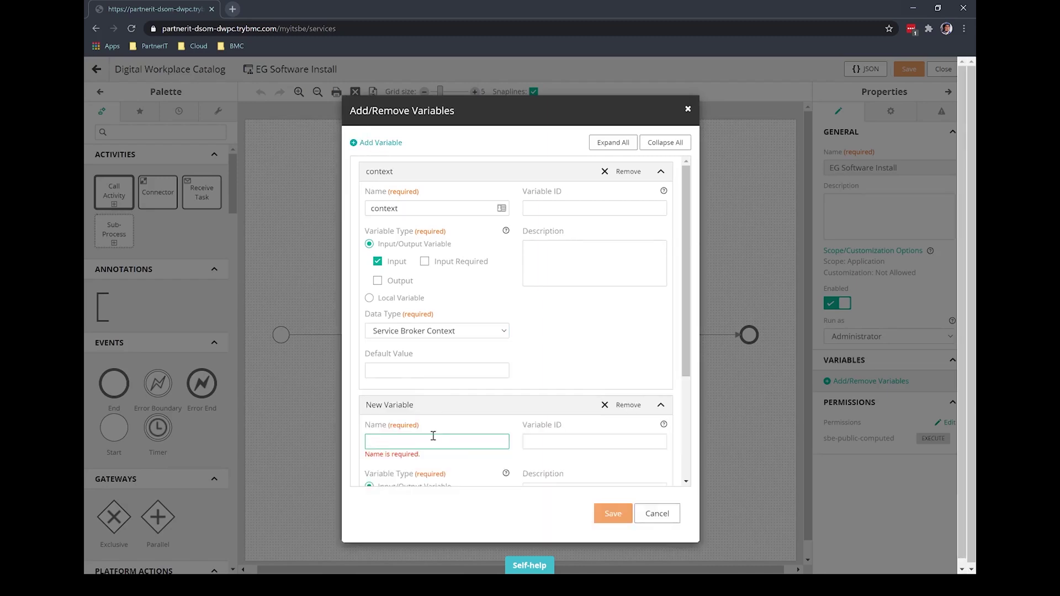
type("UserID")
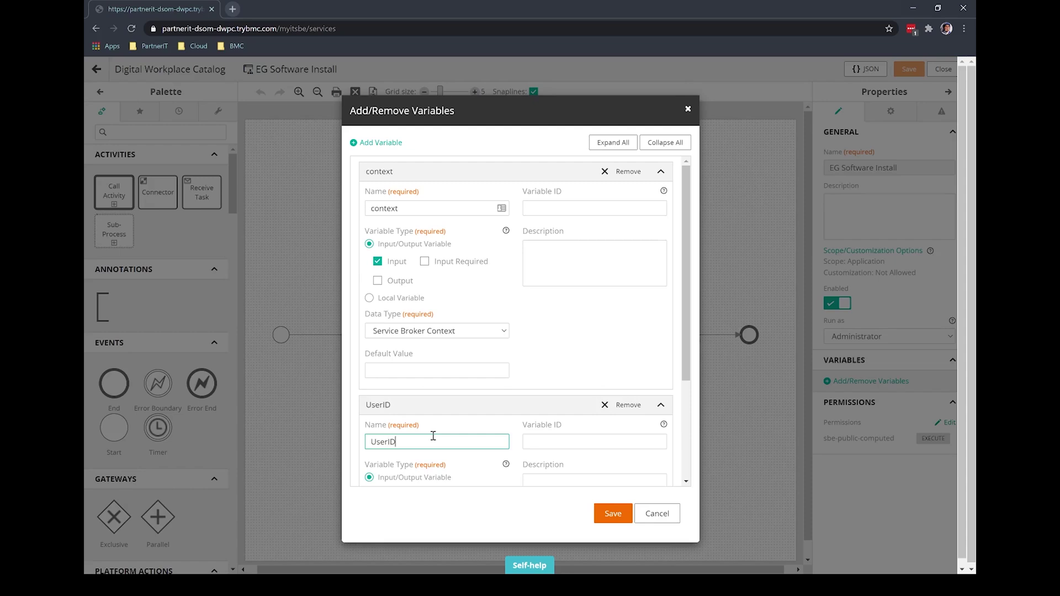
scroll(436, 414, "down", 3)
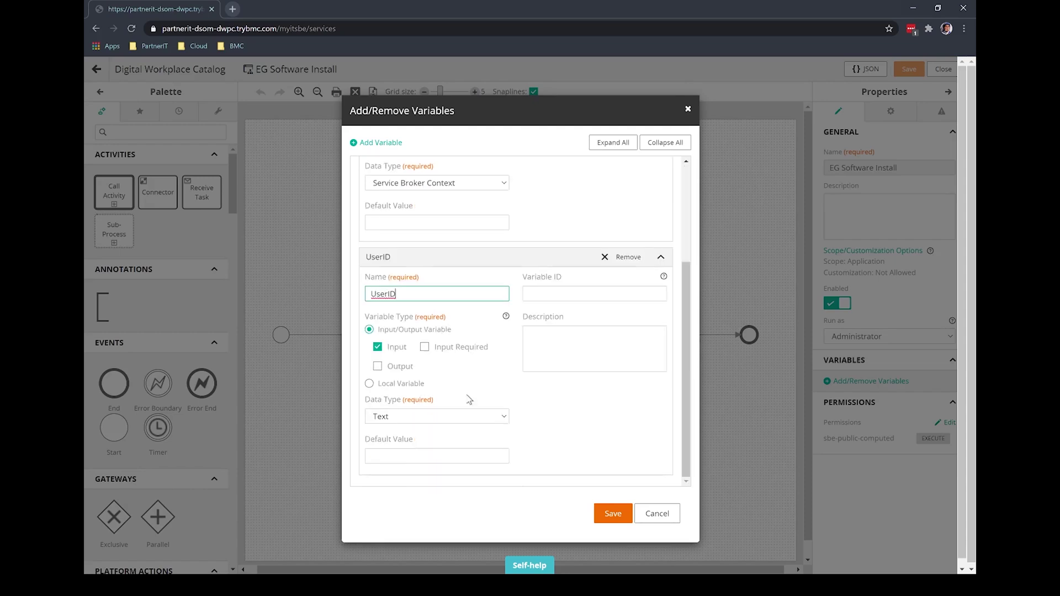
left_click(394, 145)
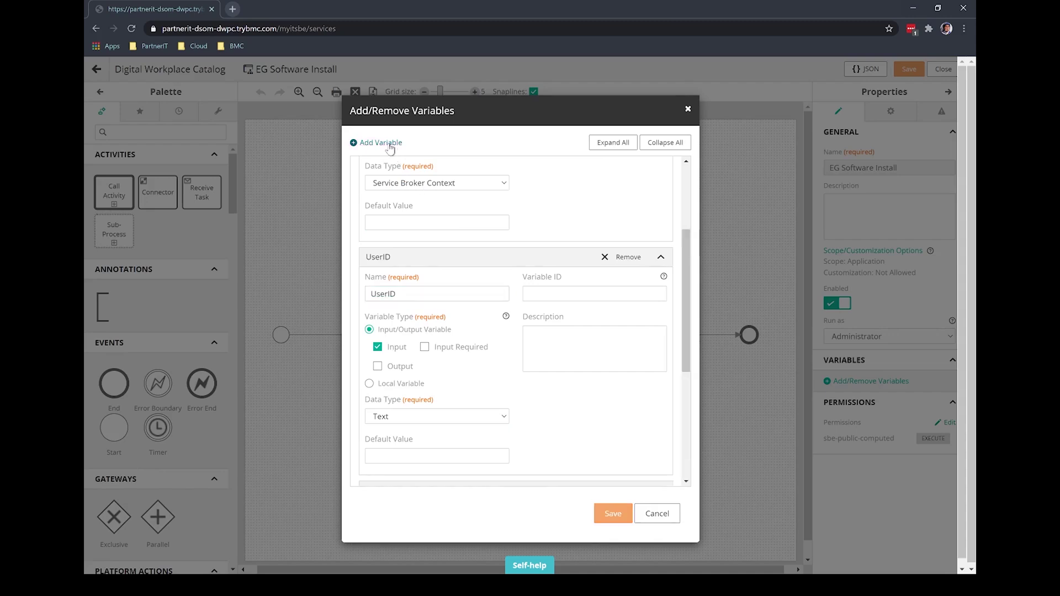
type("Computer ID")
left_click(381, 143)
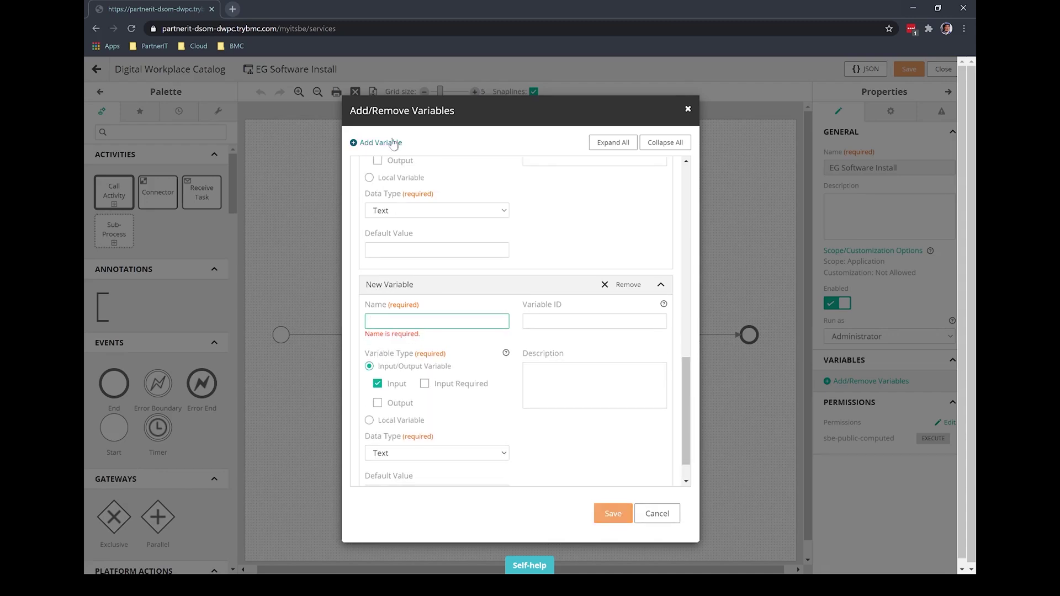
left_click(441, 320)
type("Serial Number")
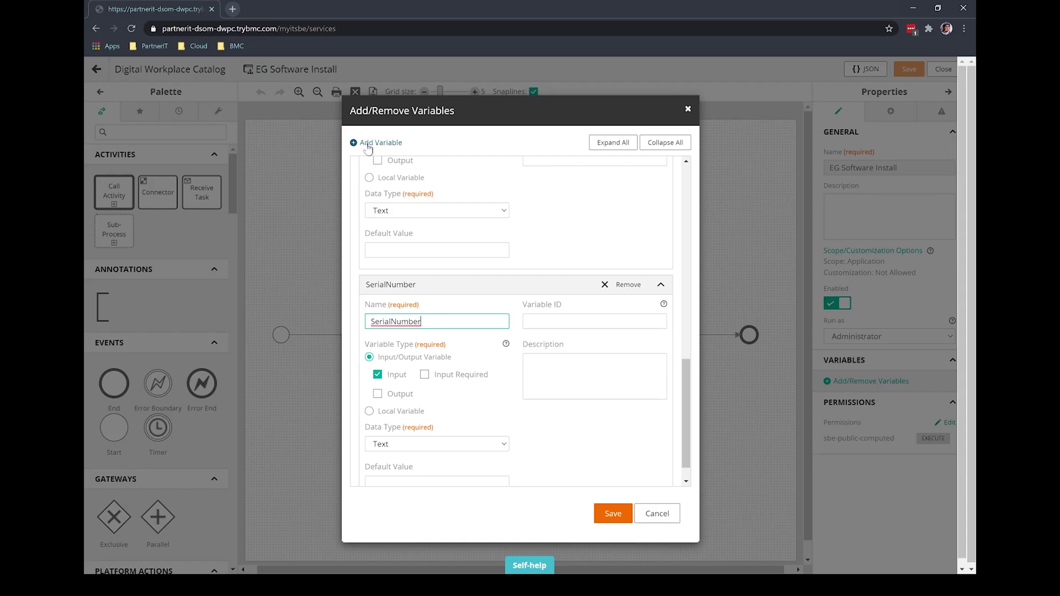
- Add an input variable named Version with the data type Selection
left_click(367, 143)
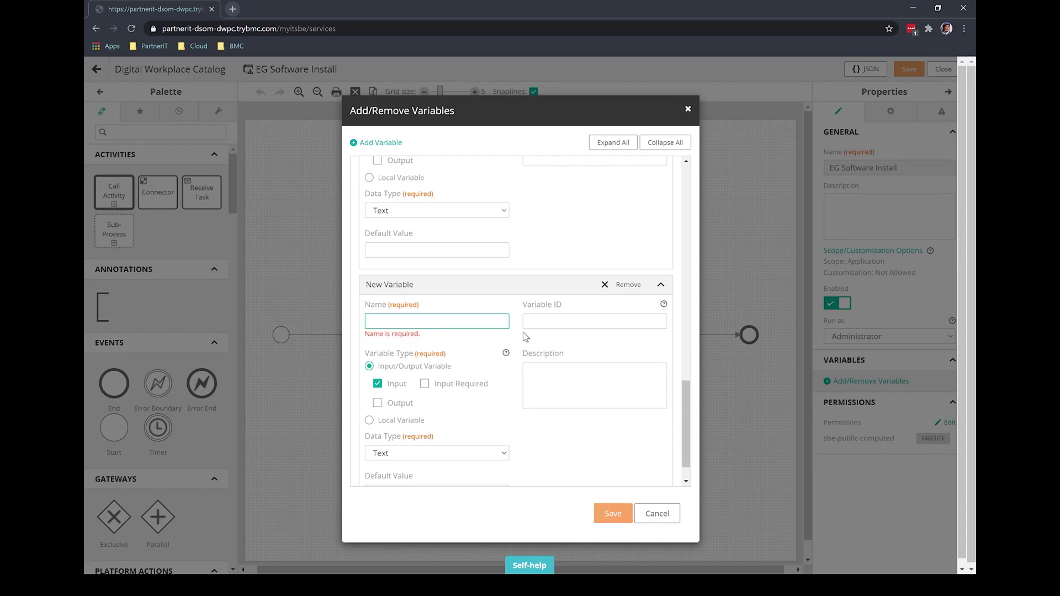
type("Version")
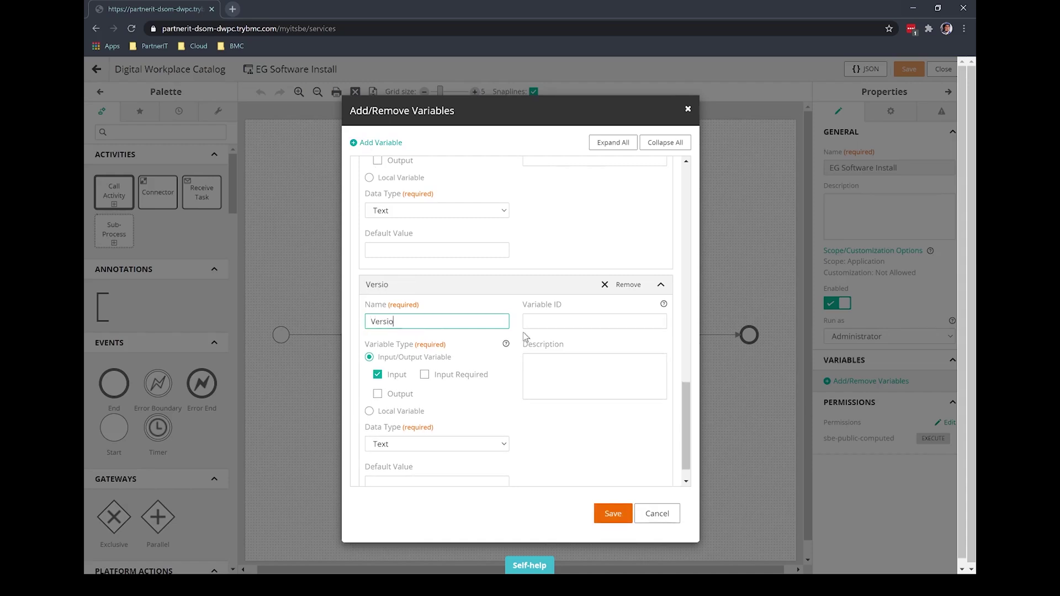
left_click(467, 447)
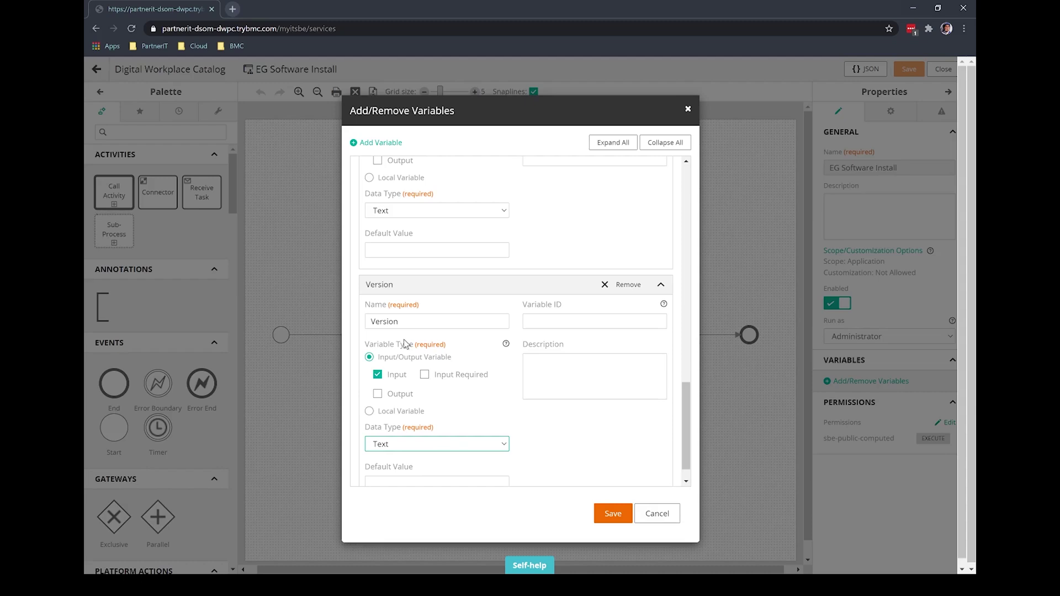
key("s")
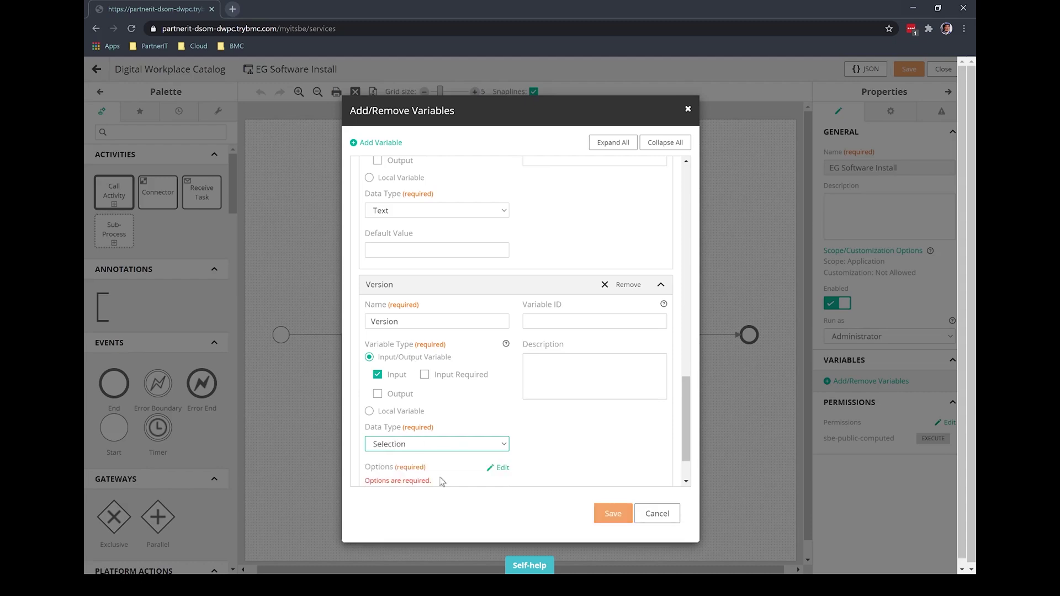
- Define the Version variable's selection options as Standard and Professional and save them
left_click(502, 468)
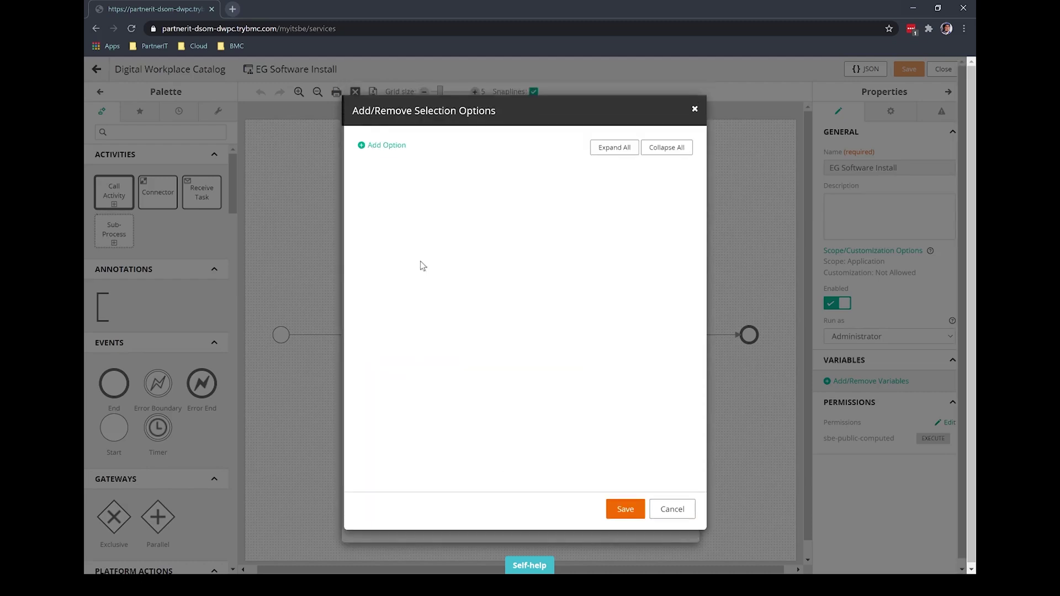
left_click(375, 146)
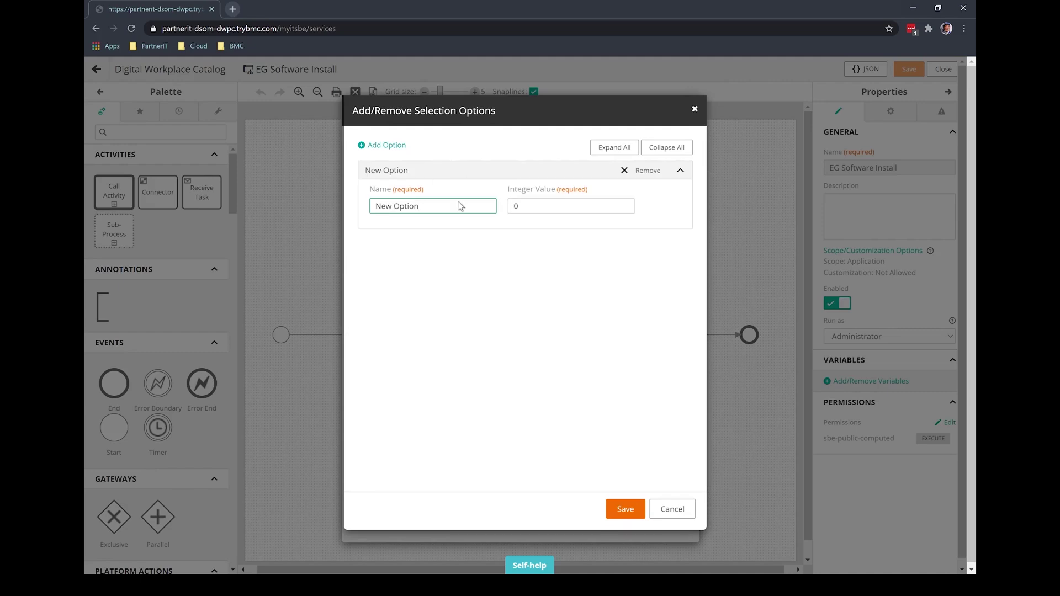
left_click_drag(460, 206, 240, 215)
type("Stan")
key("BackSpace")
key("BackSpace")
type("andard")
left_click(390, 146)
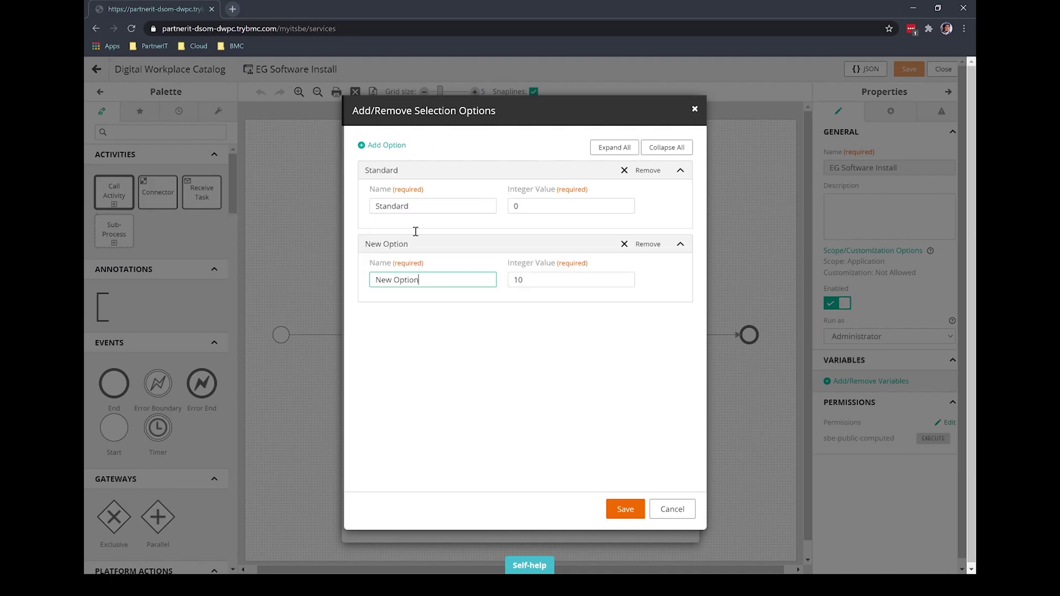
left_click_drag(433, 280, 288, 265)
type("Professional")
left_click(623, 508)
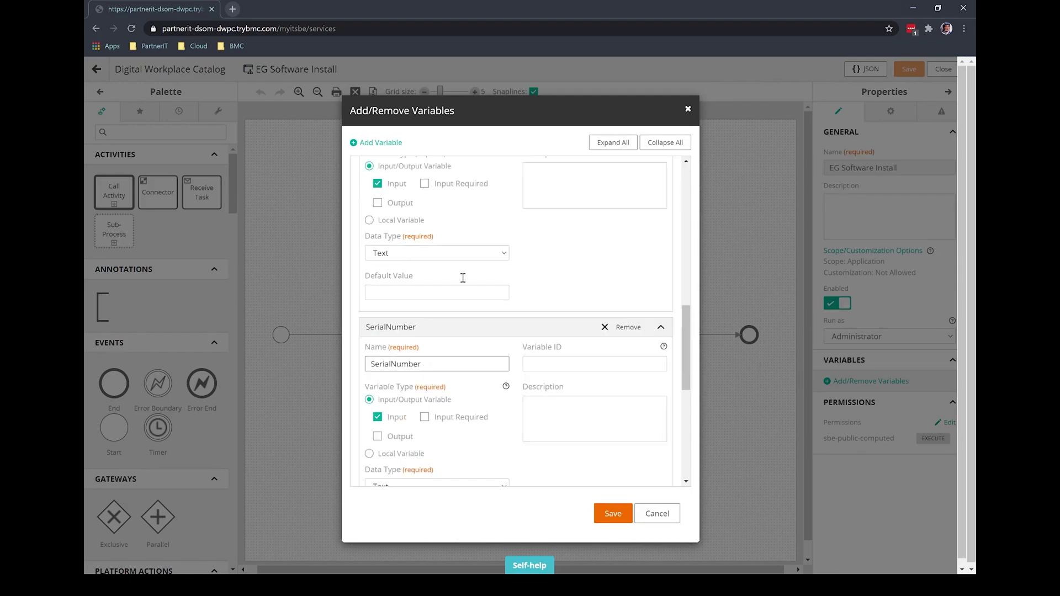
- Add a text input variable named Business Reason, then save the variables and the workflow
type("Business Reason")
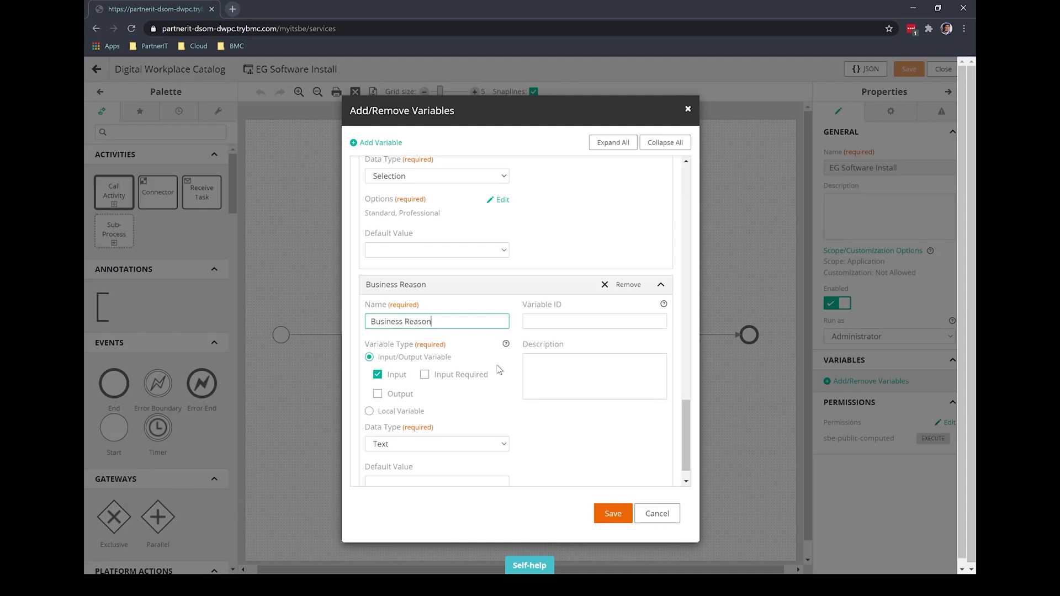
left_click(605, 514)
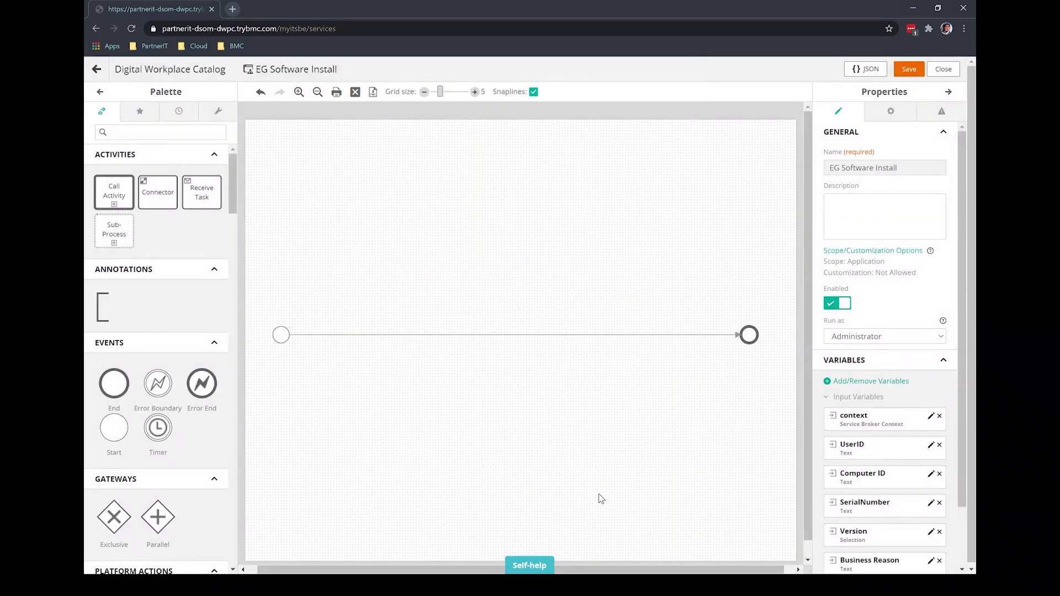
left_click(903, 68)
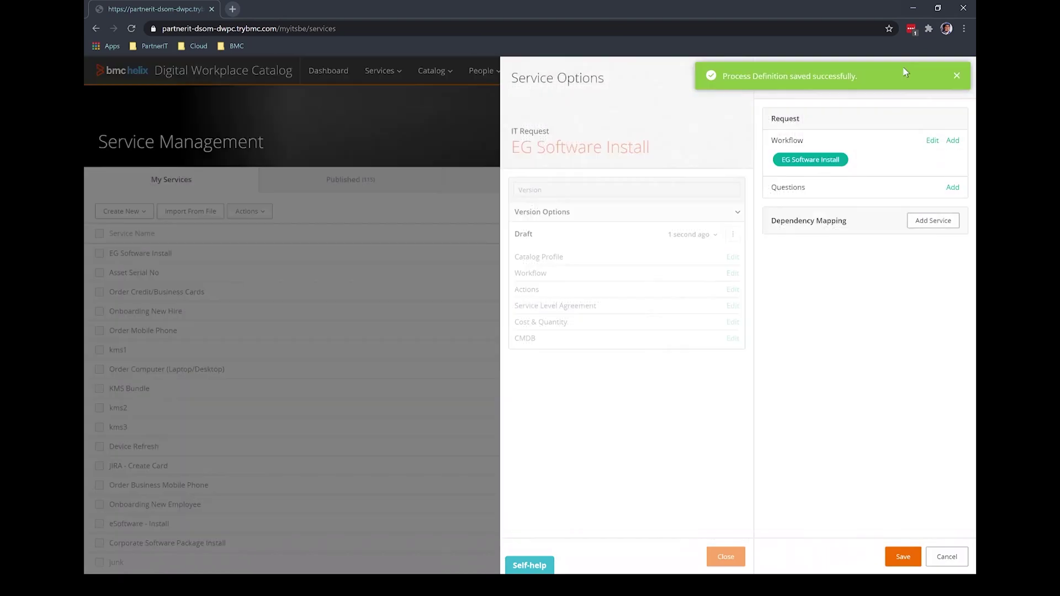
- Create a single user request questionnaire for the service's request questions
left_click(953, 189)
left_click(800, 114)
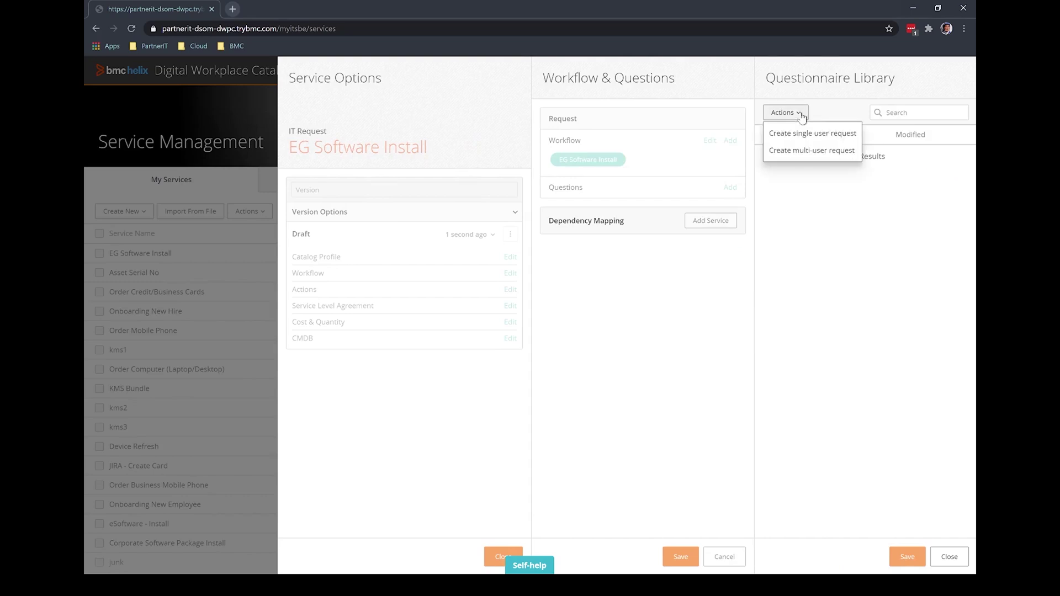
left_click(803, 133)
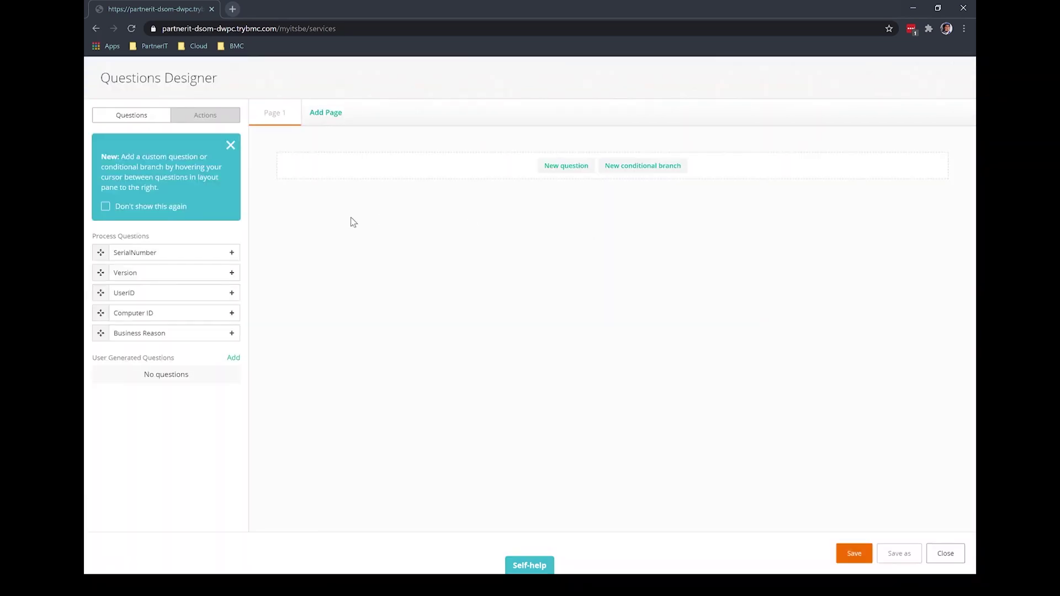
- Add the UserID process question to Page 1 as a Text Field and make it required
left_click_drag(100, 293, 283, 139)
left_click(601, 130)
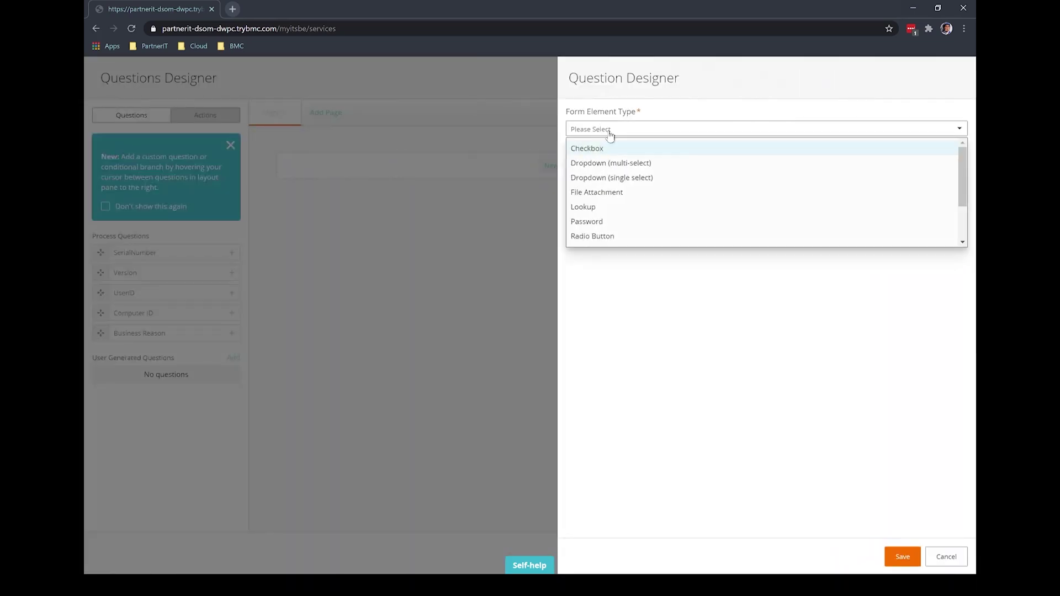
scroll(637, 213, "down", 2)
left_click(615, 238)
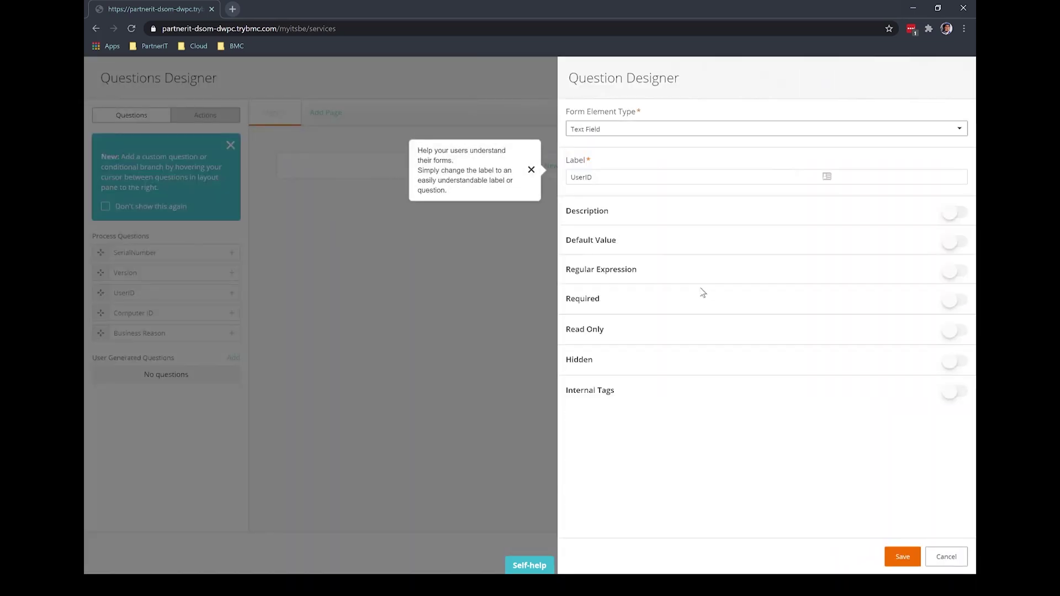
left_click(954, 271)
left_click(952, 301)
- Set the UserID question's default value to the Service Broker Context variable Requested For Login Name and save the question
left_click(950, 242)
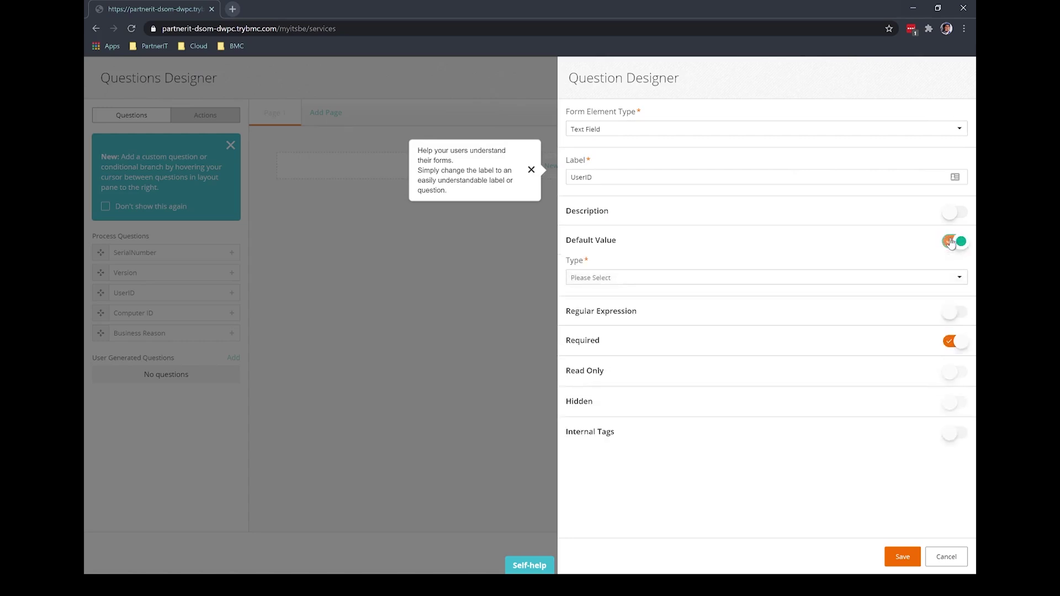
left_click(620, 278)
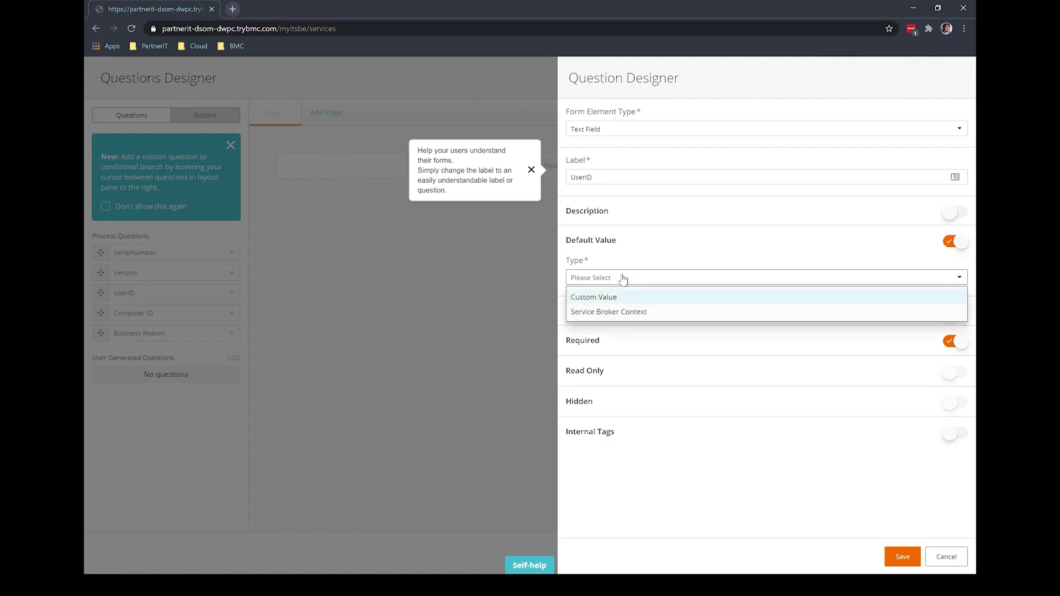
left_click(609, 311)
left_click(611, 318)
scroll(699, 389, "down", 3)
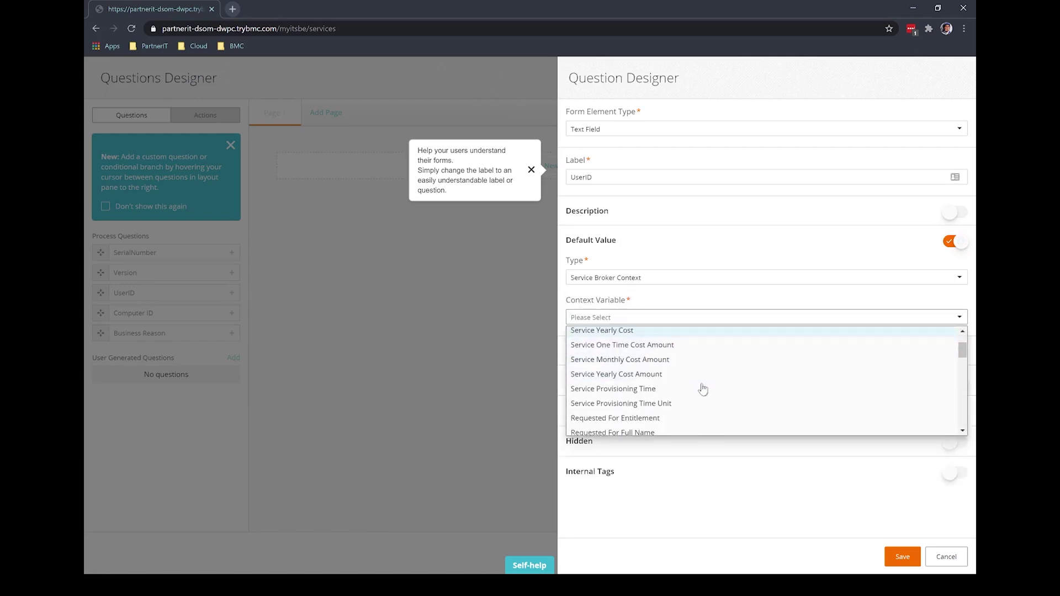
left_click(655, 389)
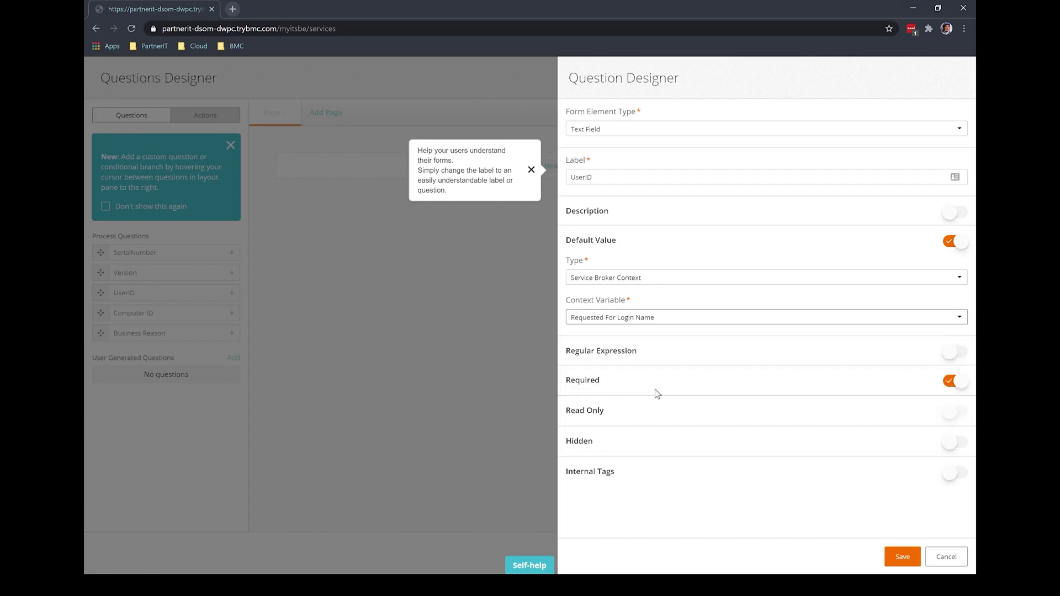
left_click(902, 556)
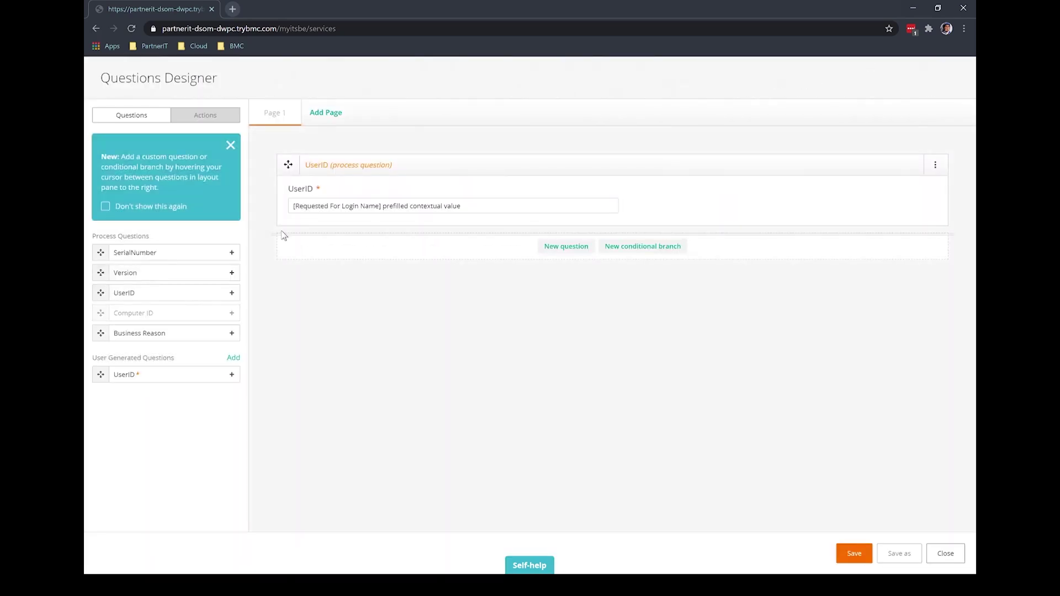
- Add the Computer ID process question below UserID on Page 1 as a Text Field
left_click(566, 246)
left_click(686, 130)
scroll(629, 223, "down", 2)
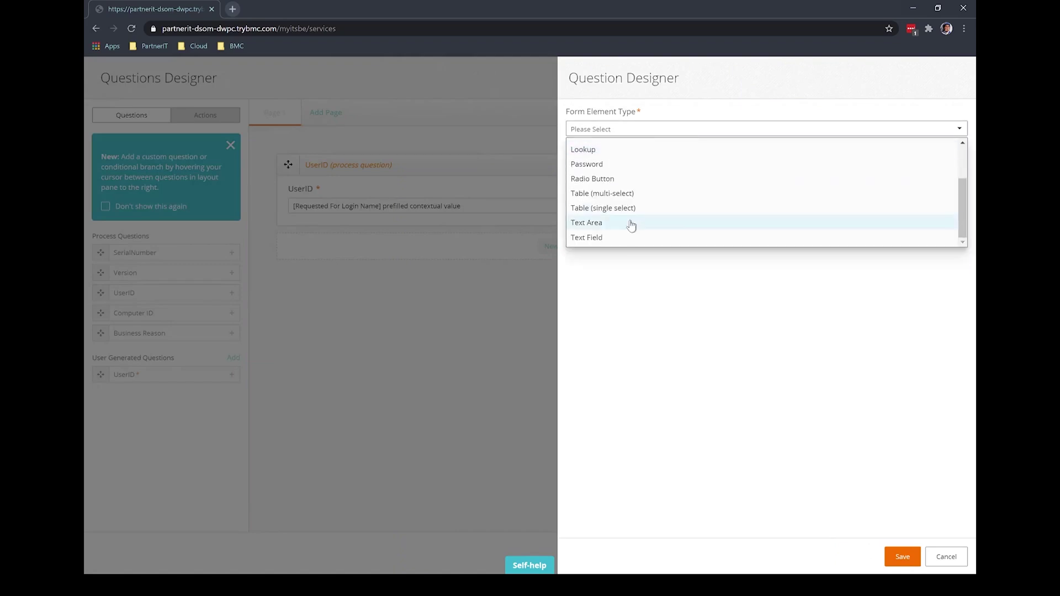
left_click(607, 238)
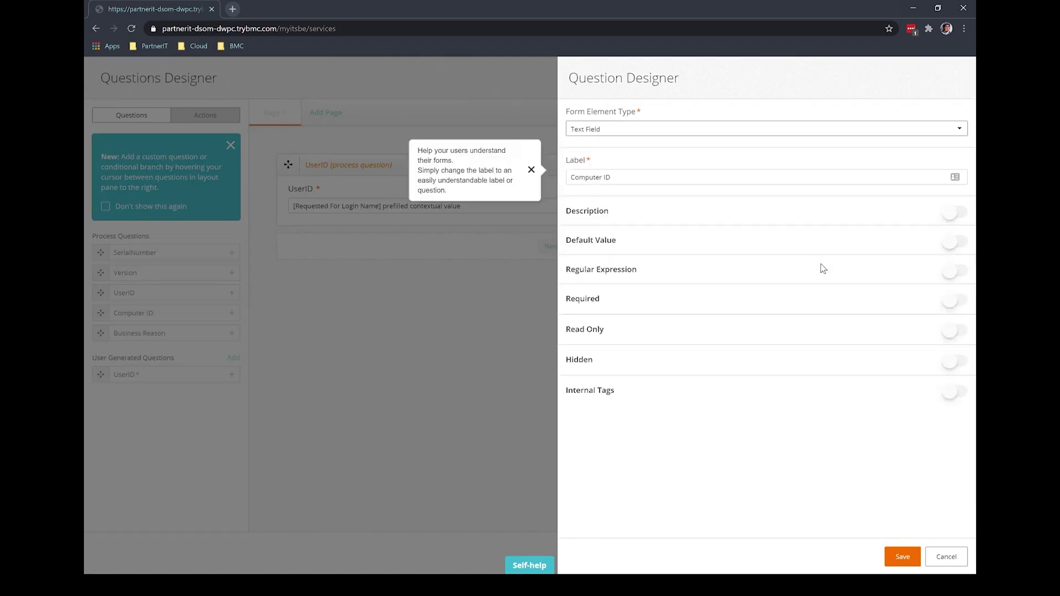
left_click(953, 244)
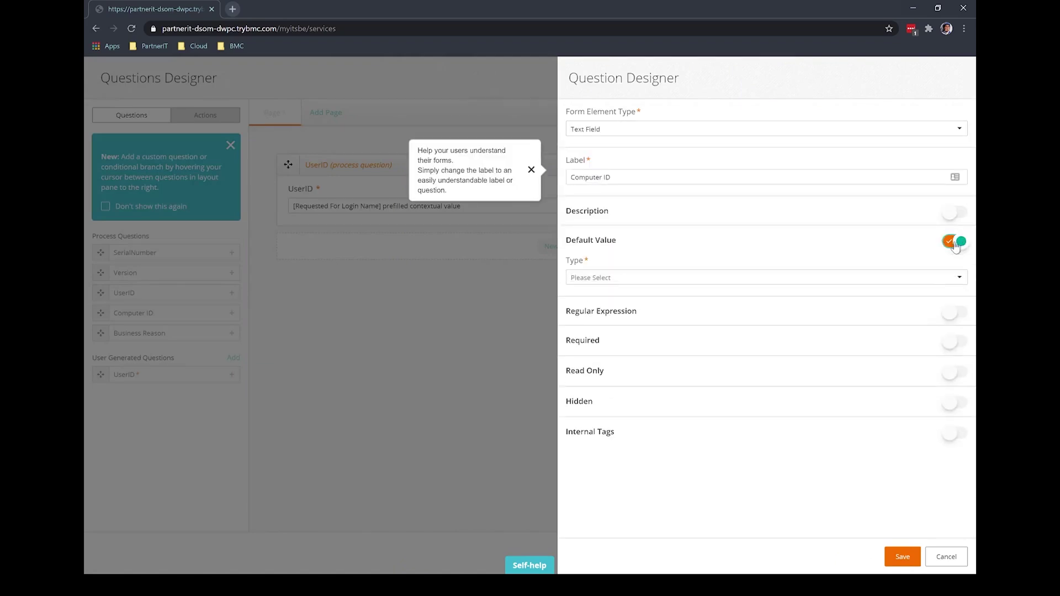
left_click(879, 279)
left_click(595, 300)
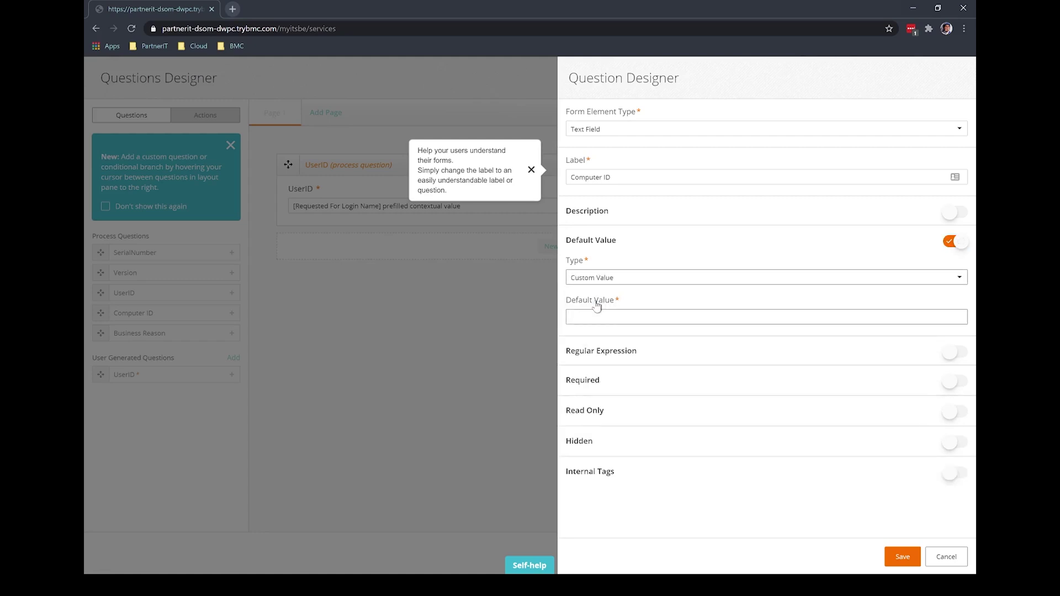
left_click(616, 277)
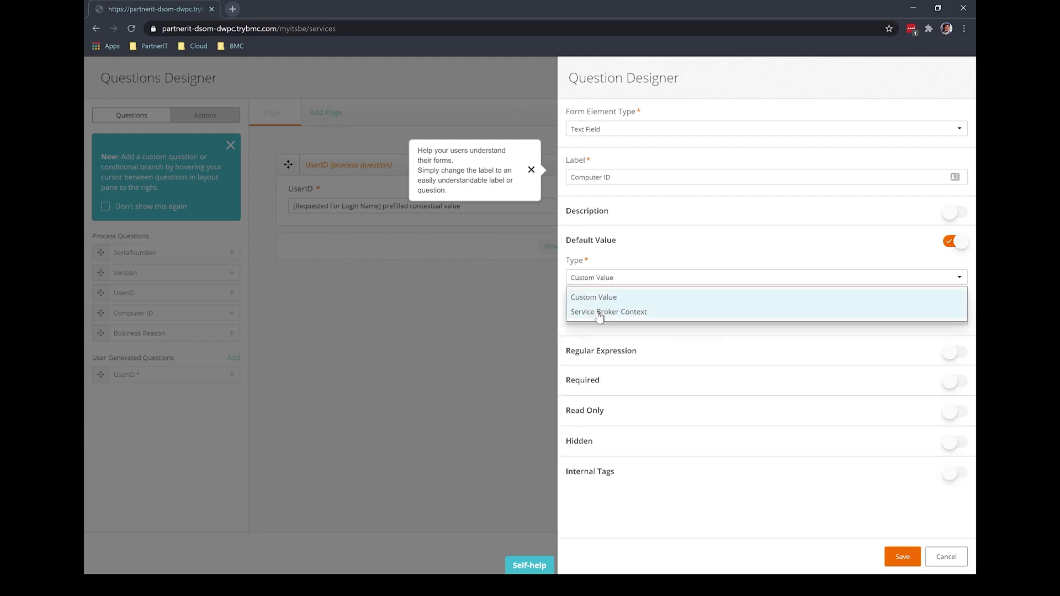
left_click(599, 312)
left_click(629, 318)
scroll(646, 371, "down", 10)
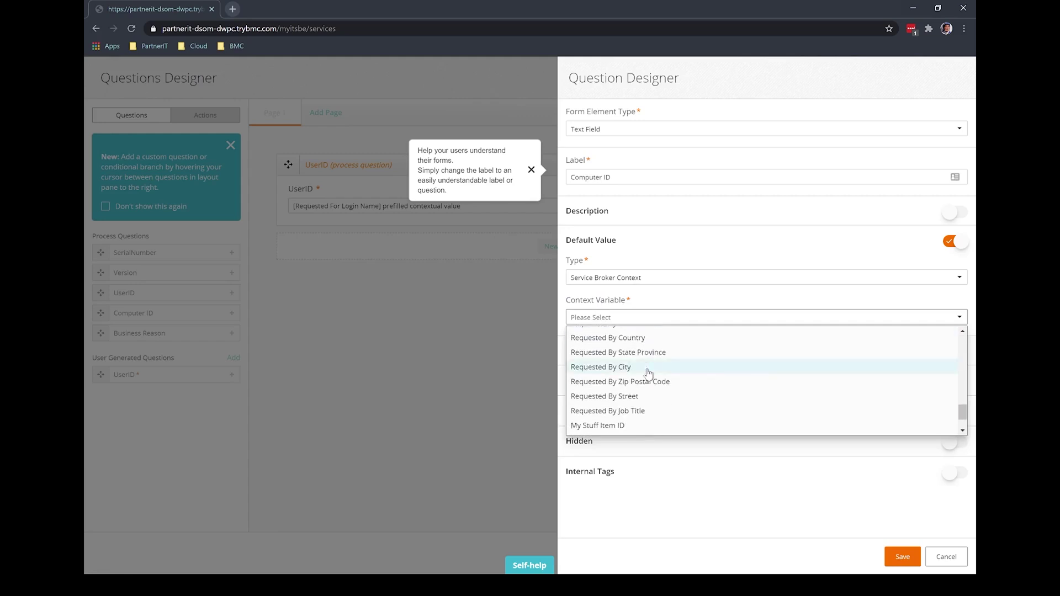
scroll(648, 373, "down", 1)
scroll(647, 373, "up", 5)
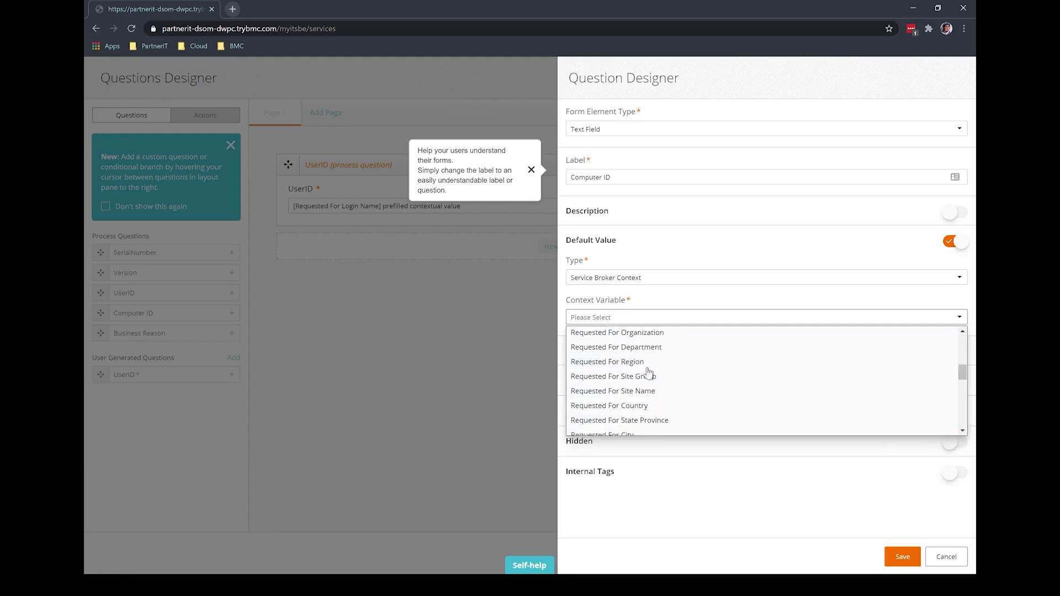
left_click(914, 269)
left_click(954, 241)
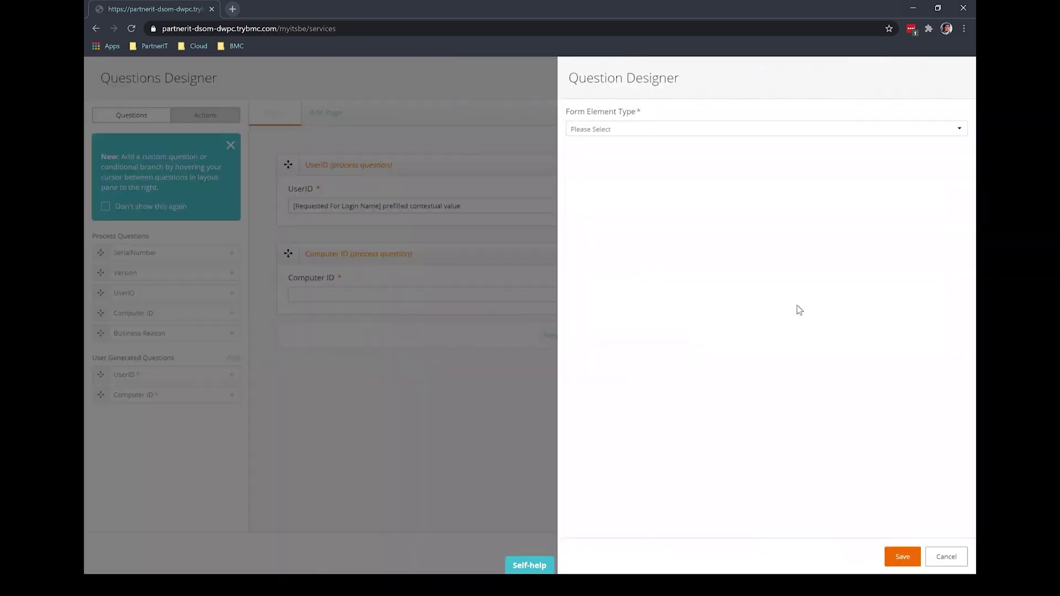
- Add the SerialNumber process question below Computer ID as a required Text Field and save it
left_click(766, 129)
left_click(611, 236)
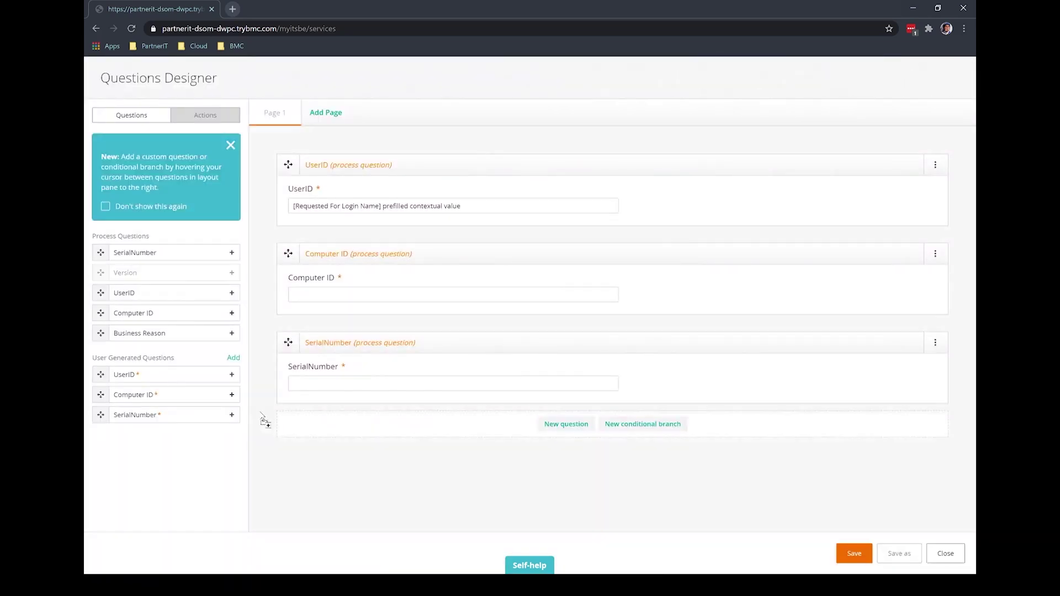
- Add the Version process question below SerialNumber as a Radio Button, make it required and save it
left_click_drag(263, 420, 287, 415)
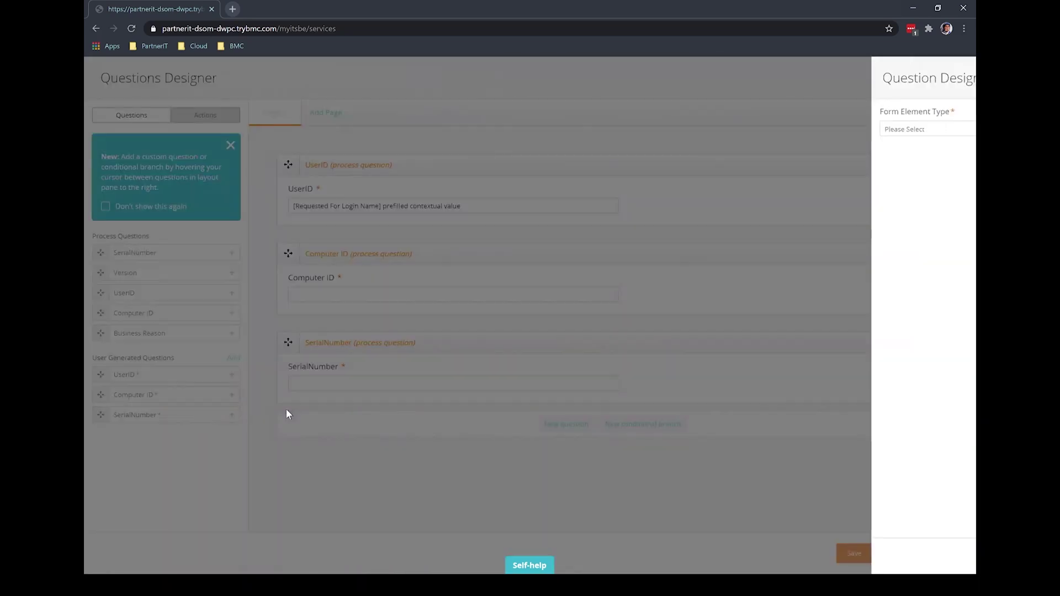
left_click(596, 130)
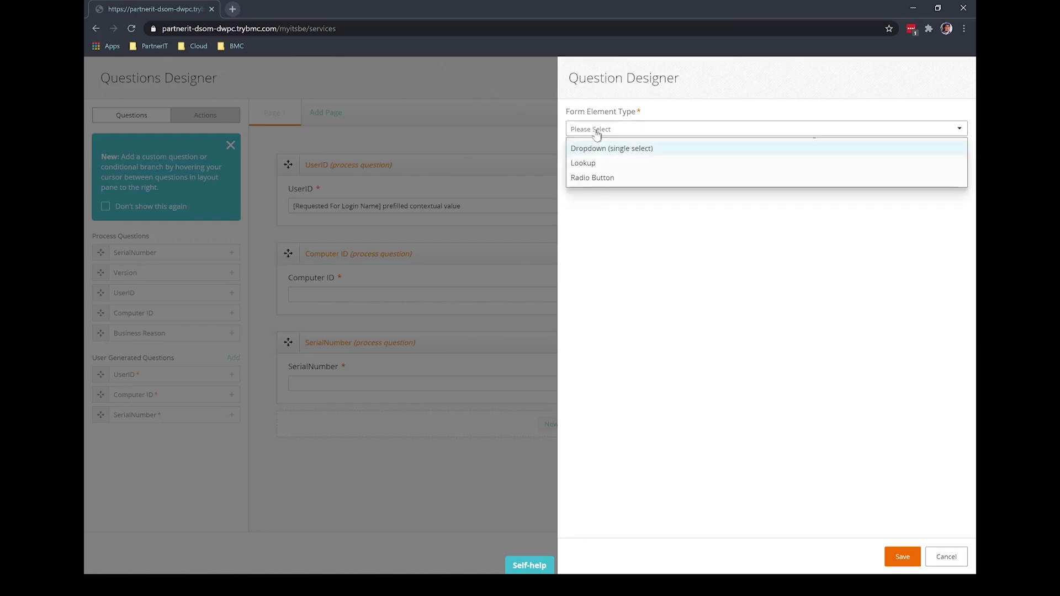
left_click(594, 178)
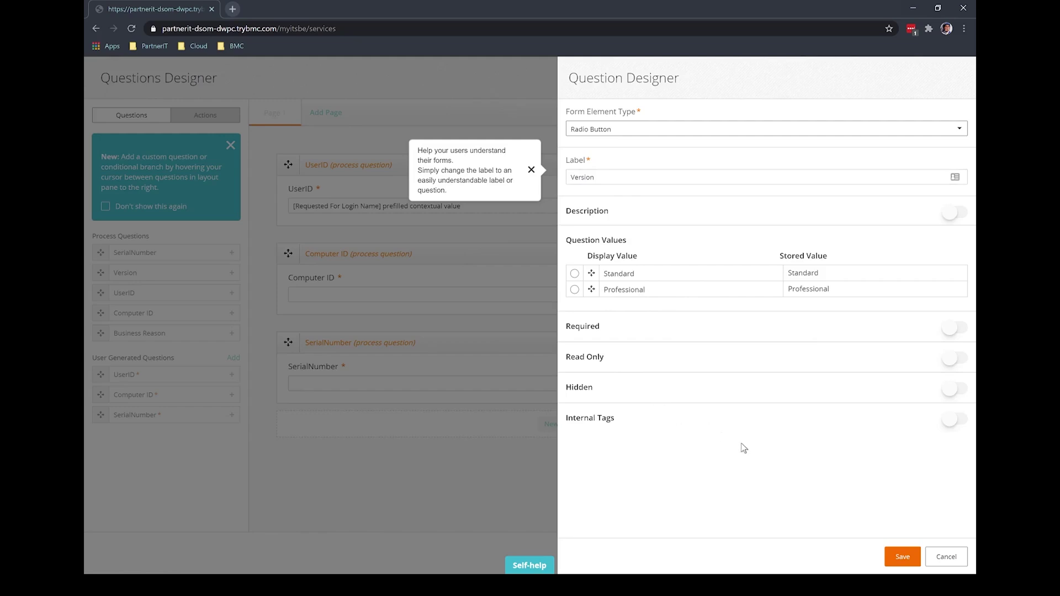
left_click(961, 329)
left_click(902, 556)
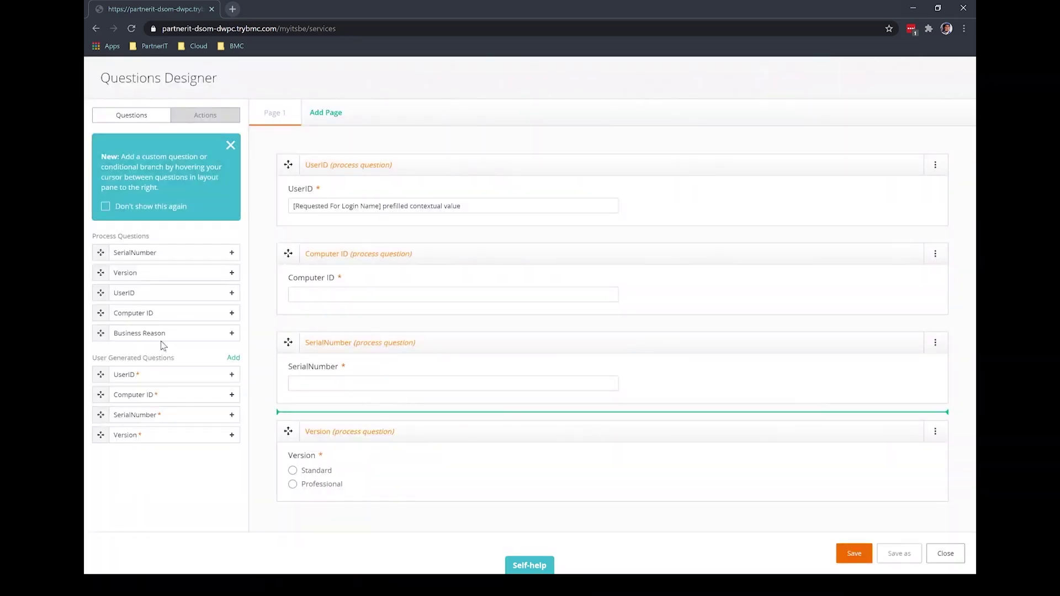
- Add the Business Reason process question below Version as a Text Area, make it required and save it
left_click_drag(101, 333, 288, 512)
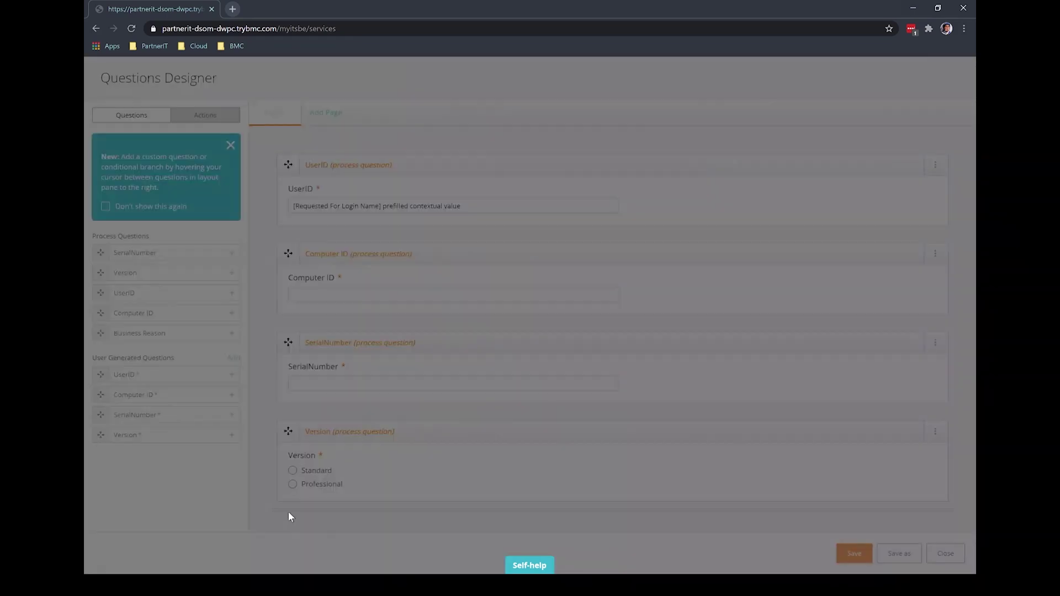
left_click(589, 132)
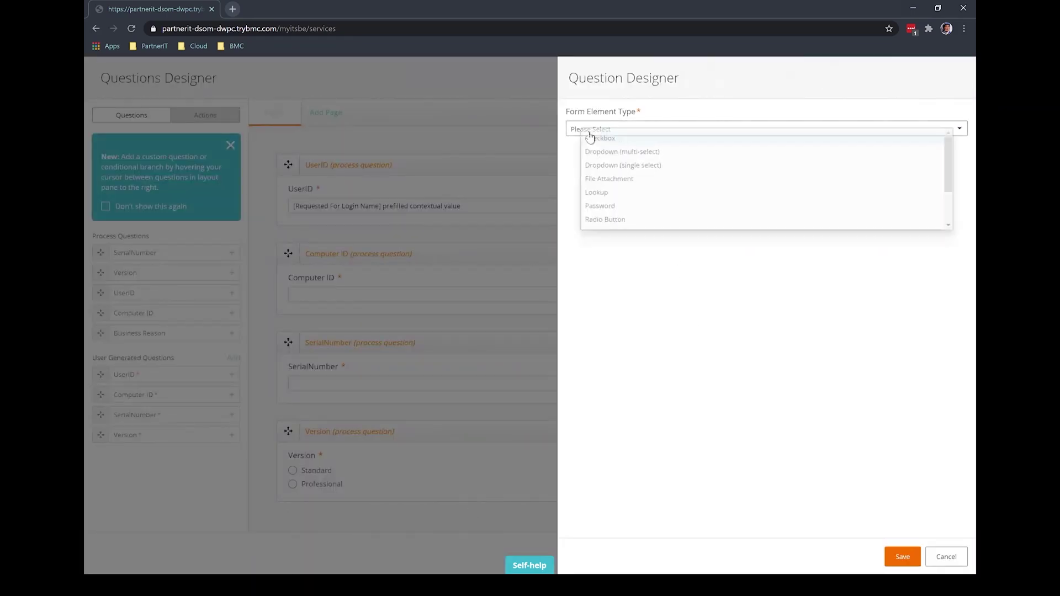
scroll(609, 197, "down", 2)
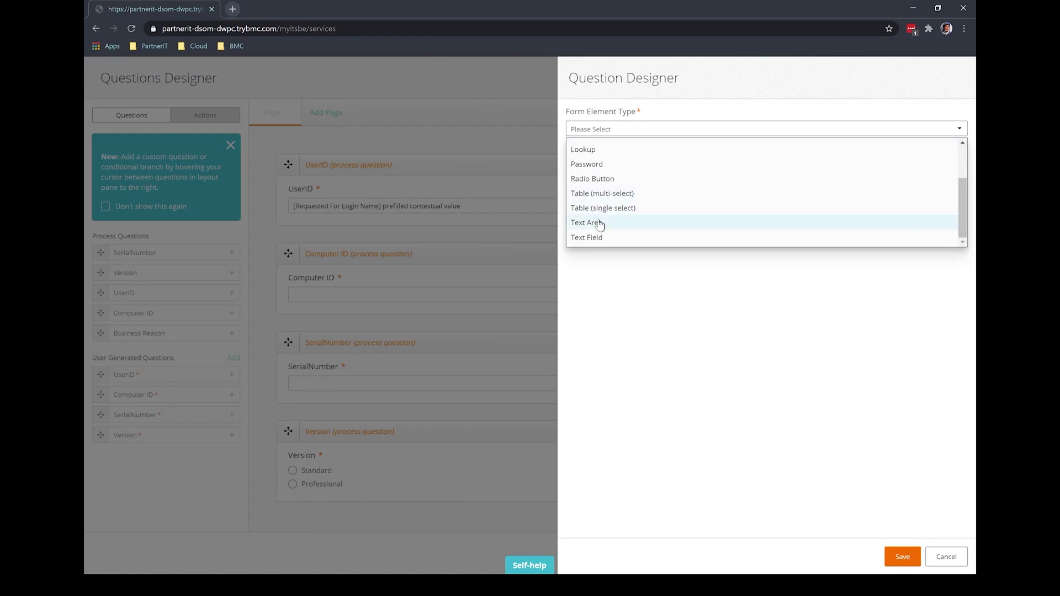
left_click(600, 223)
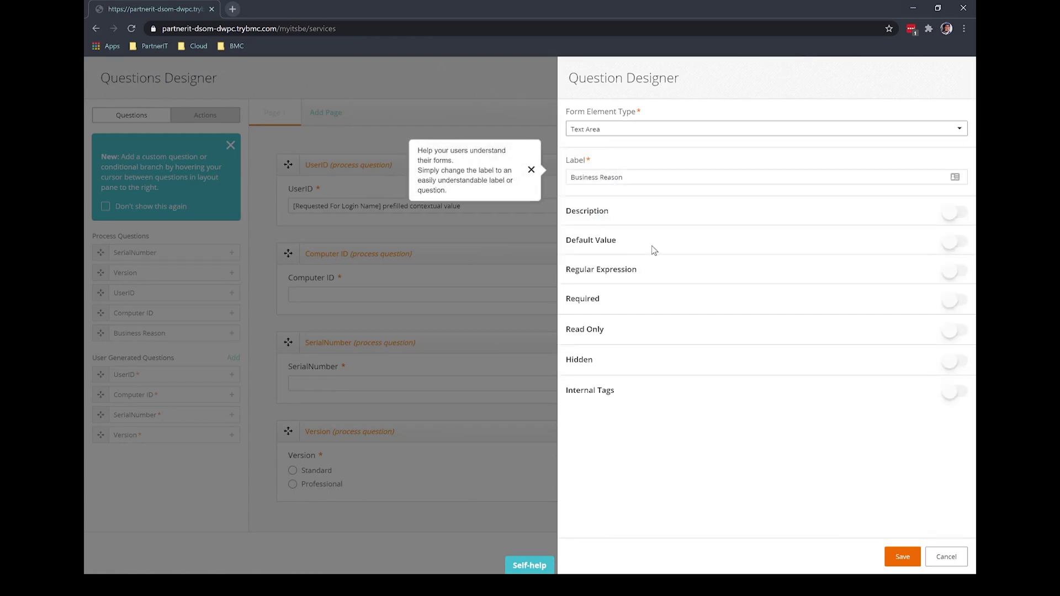
left_click(953, 299)
left_click(900, 558)
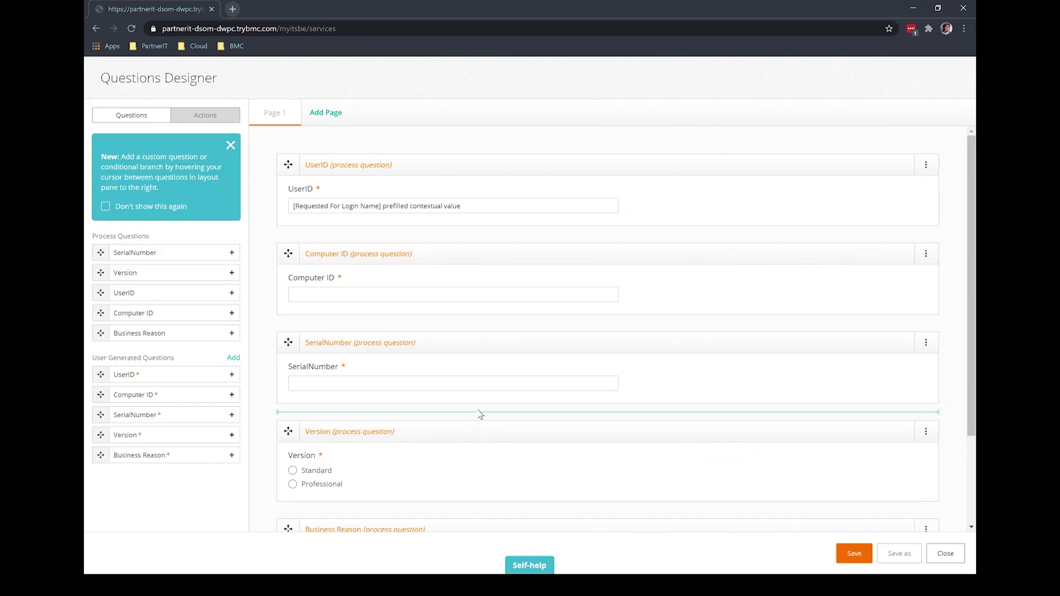
scroll(480, 414, "down", 3)
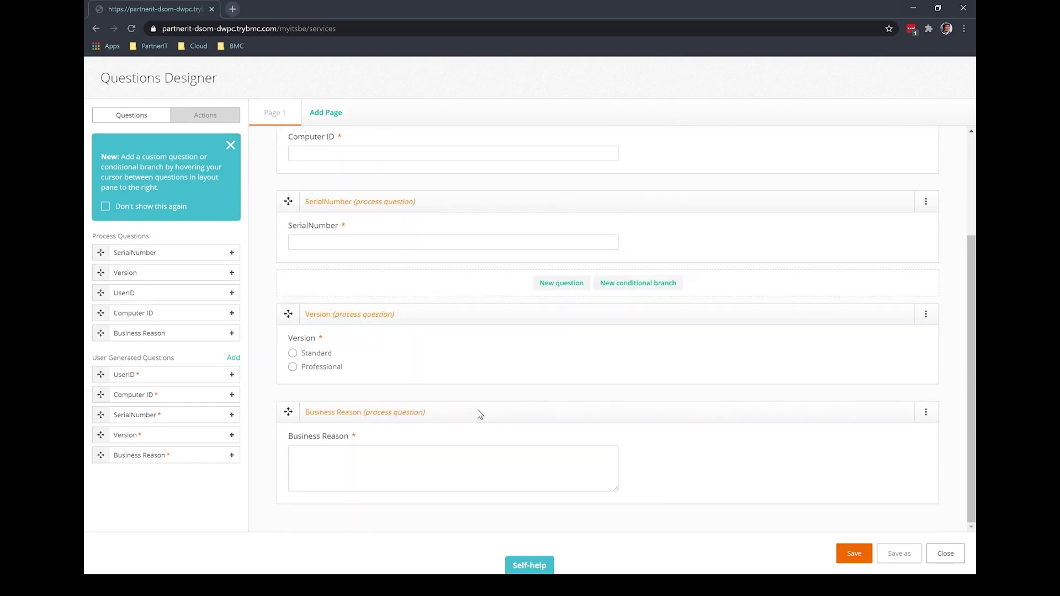
scroll(481, 414, "up", 3)
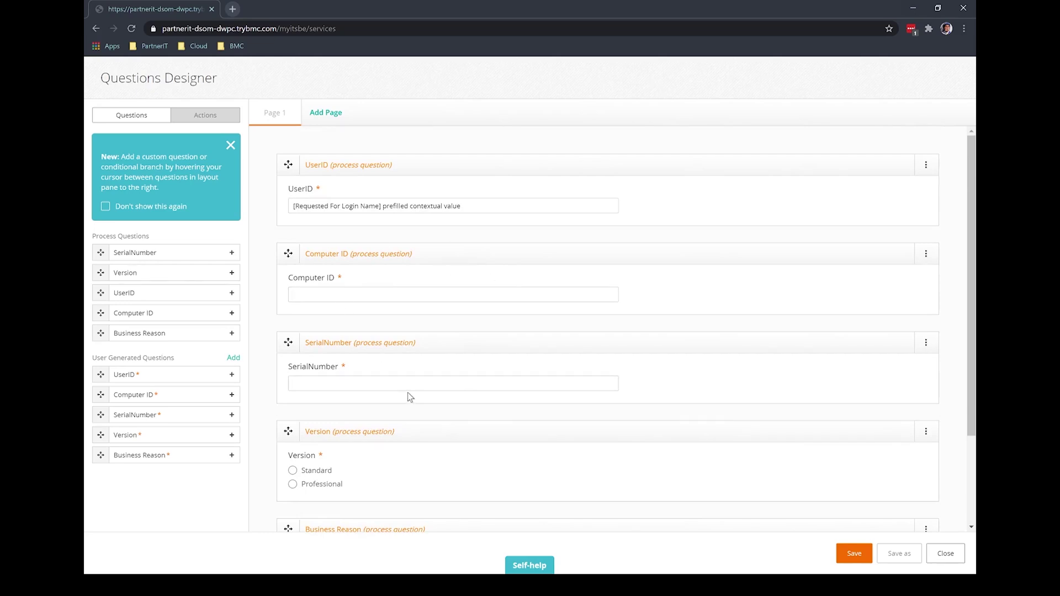
- Add a questionnaire action named GetComputerInfo with Open questionnaire as its trigger
left_click(214, 121)
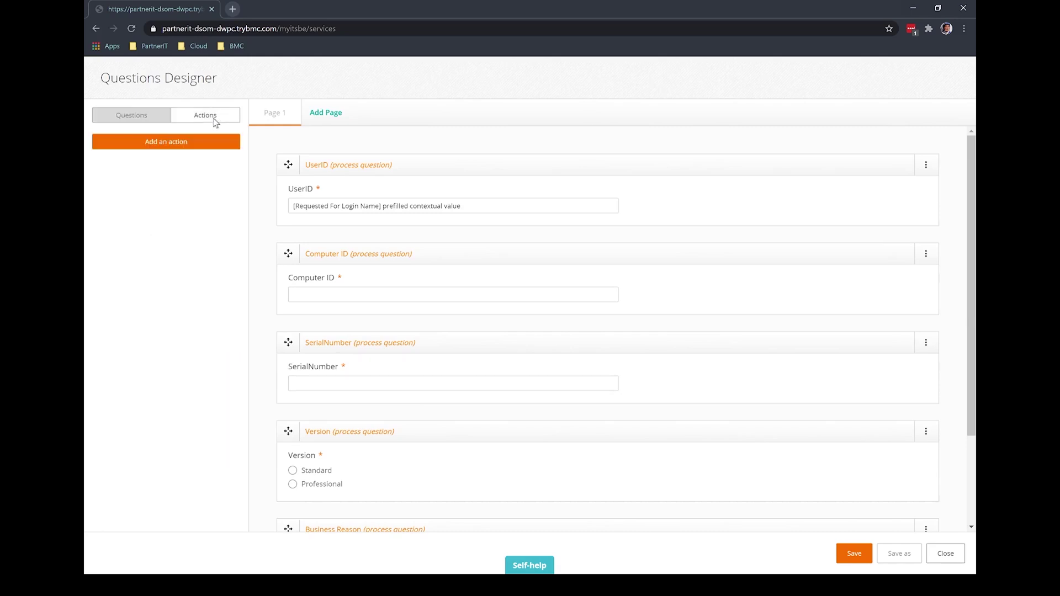
left_click(168, 141)
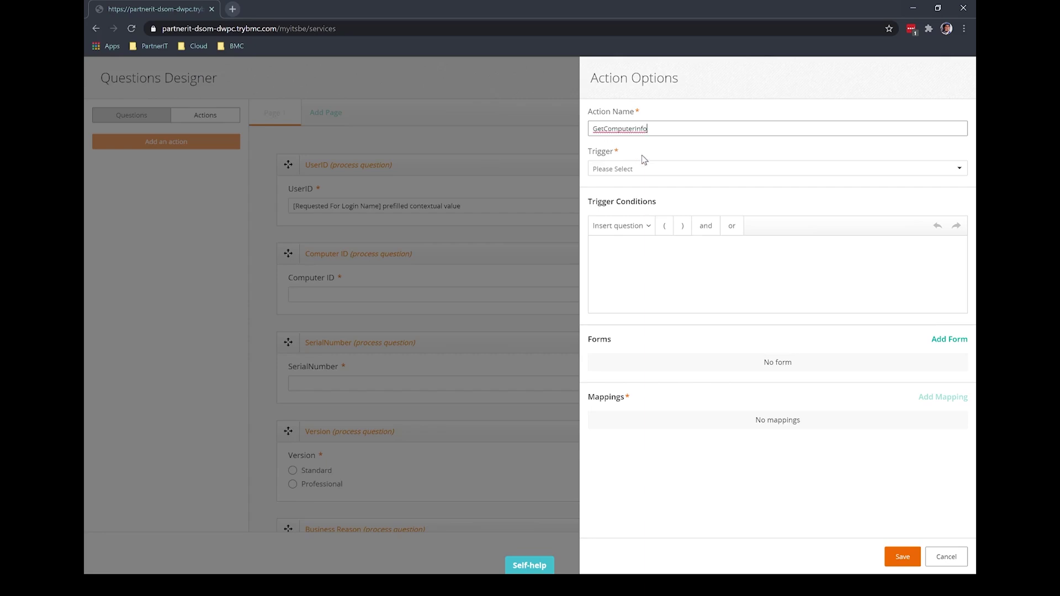
left_click(653, 168)
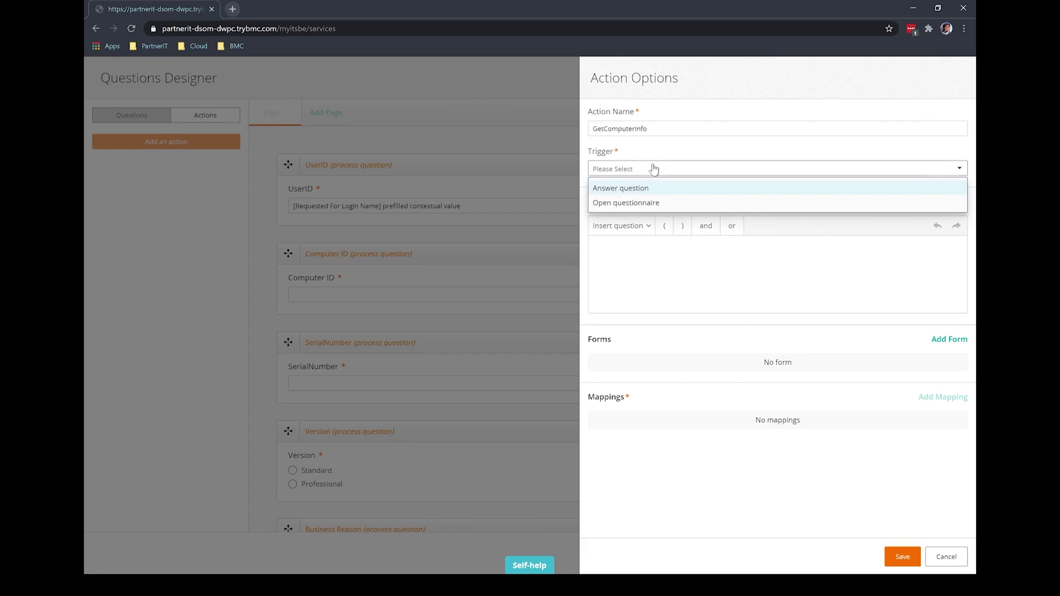
left_click(652, 203)
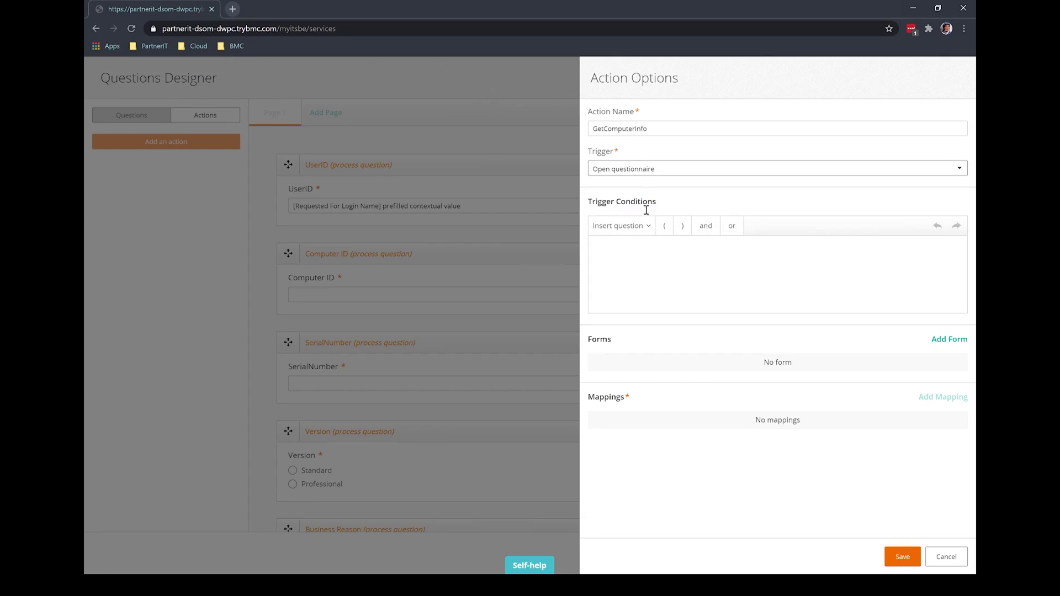
- Set the action's trigger condition to Computer ID is (no value)
left_click(649, 227)
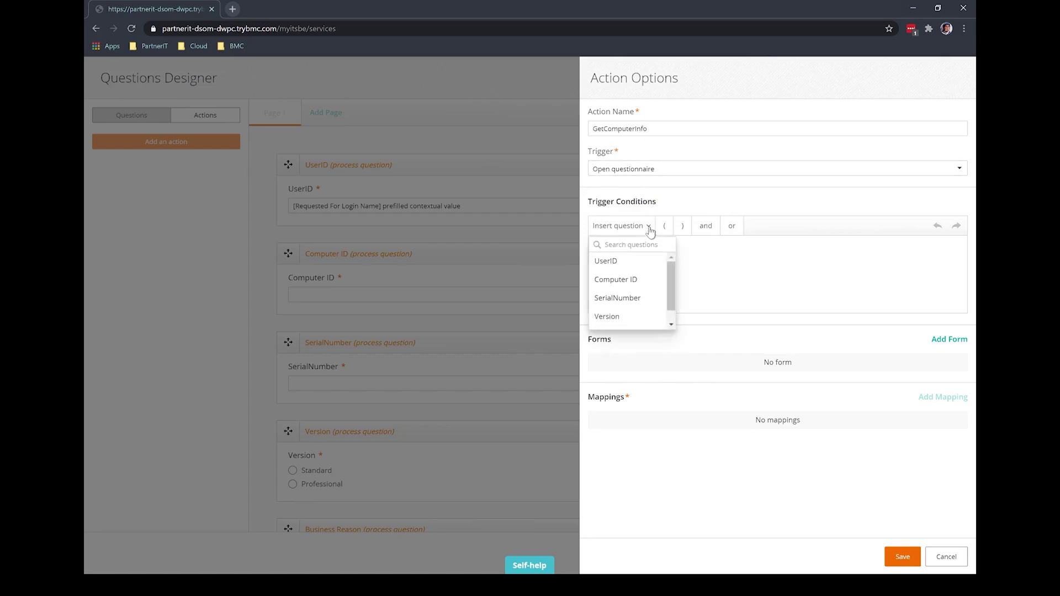
left_click(625, 281)
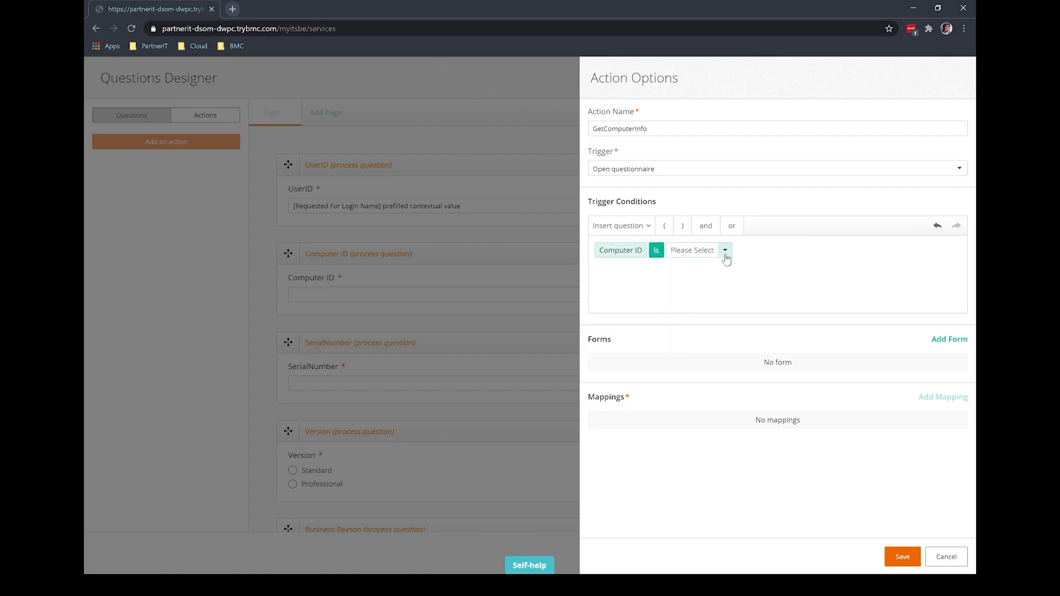
left_click(725, 255)
left_click(694, 294)
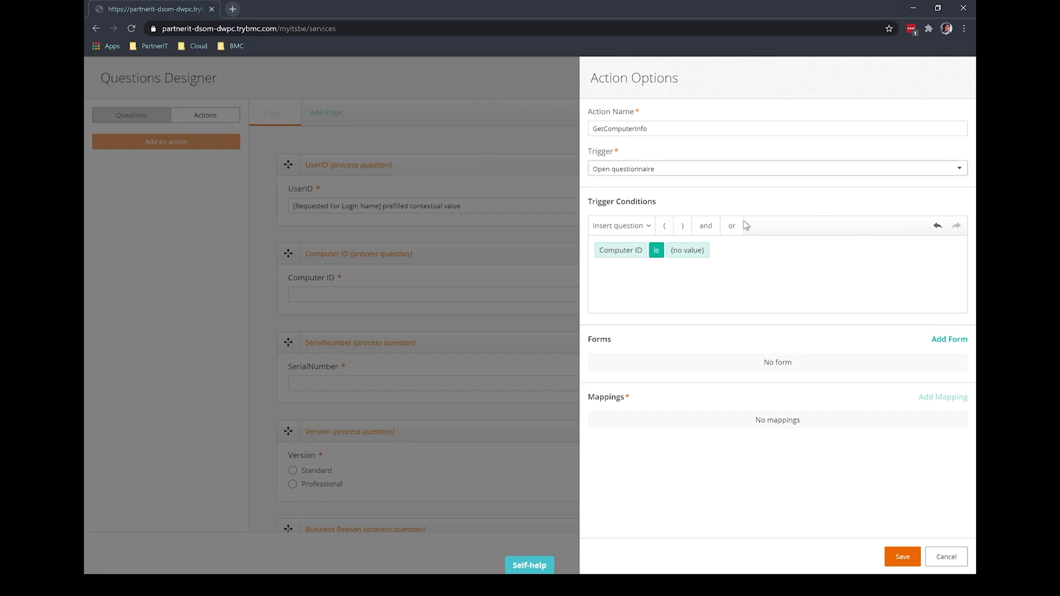
- Search the available forms for AST:AssetJoin and add the AST:AssetJoinASTPeople form to the action
left_click(944, 342)
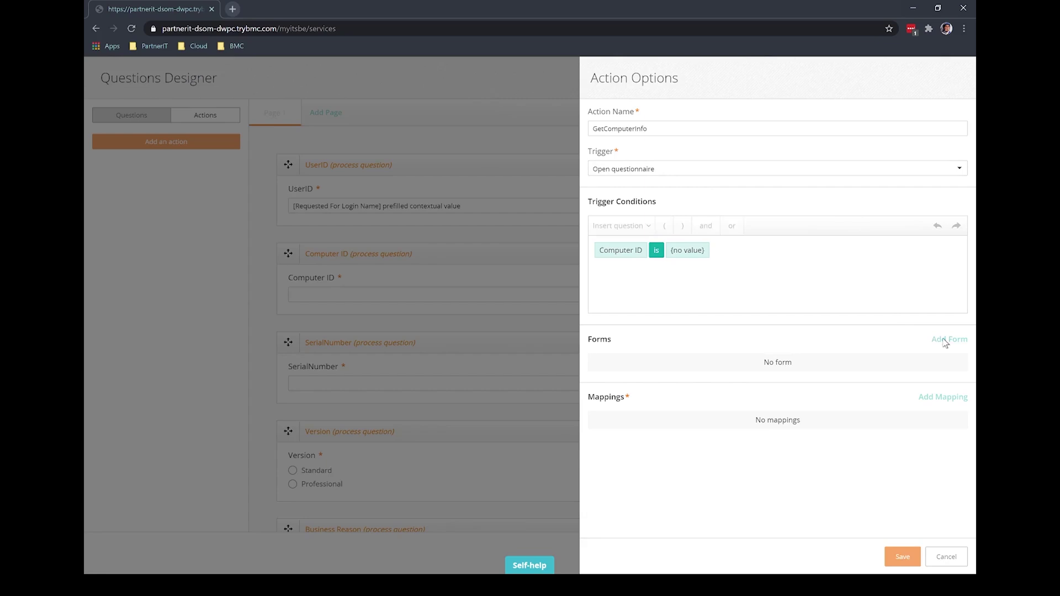
left_click(893, 113)
type("AST:")
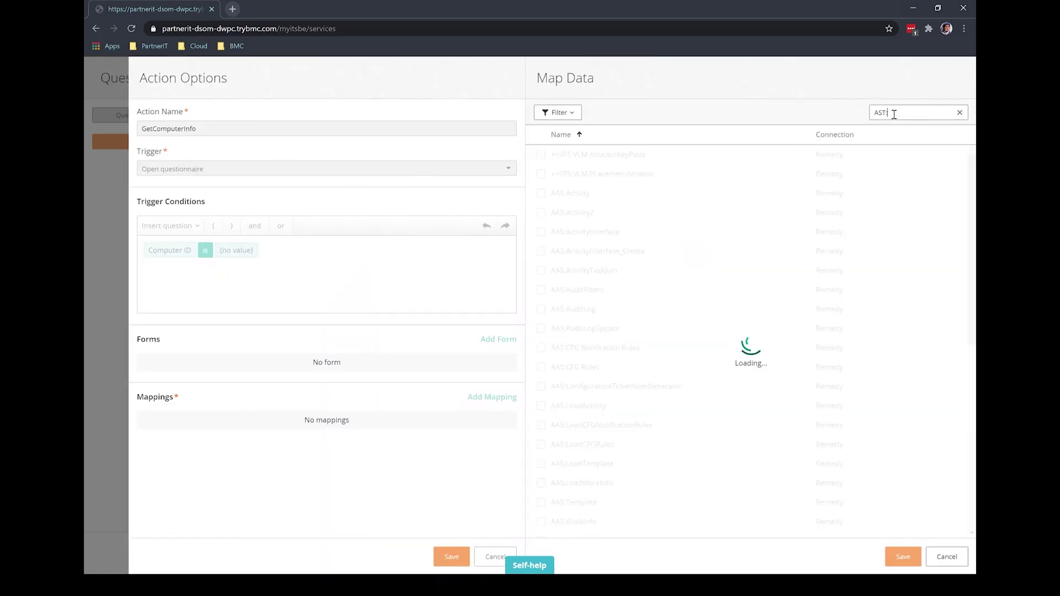
type("AssetJoin")
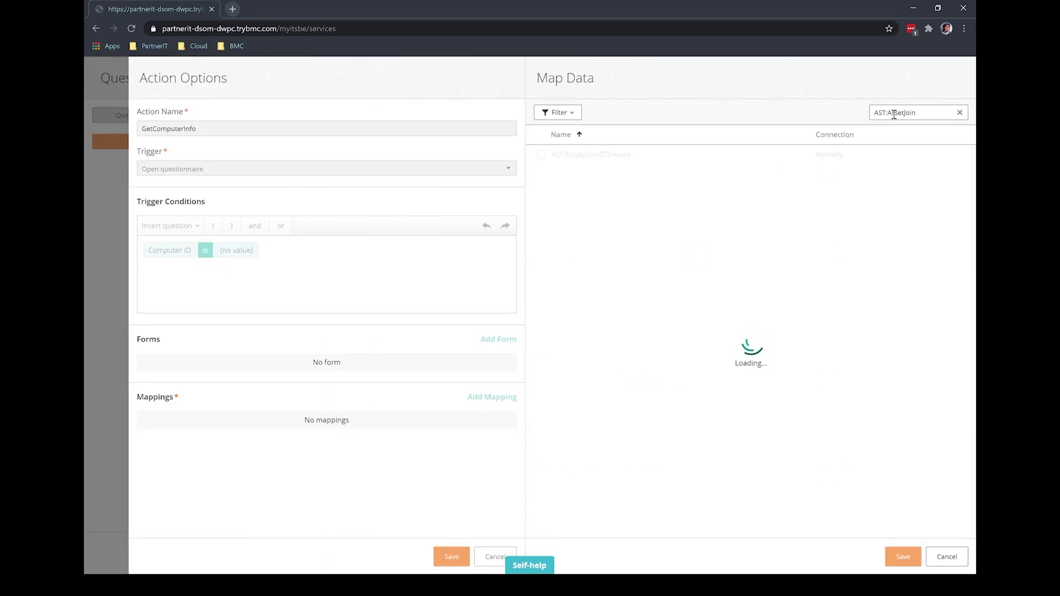
left_click(568, 157)
left_click(903, 558)
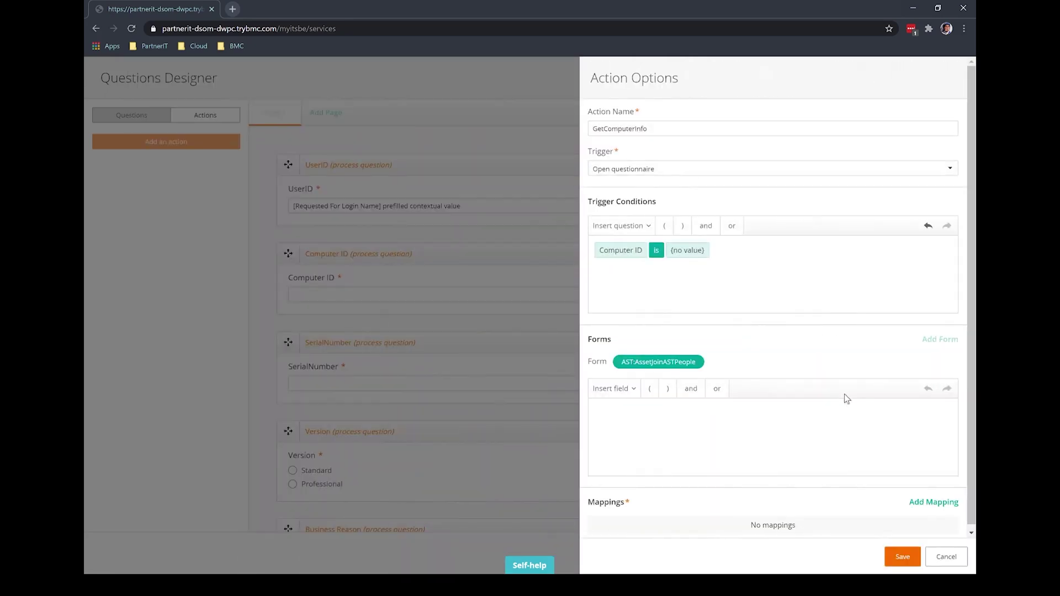
- Add a form condition requiring the Login Name field to be <Requested For>
left_click(635, 392)
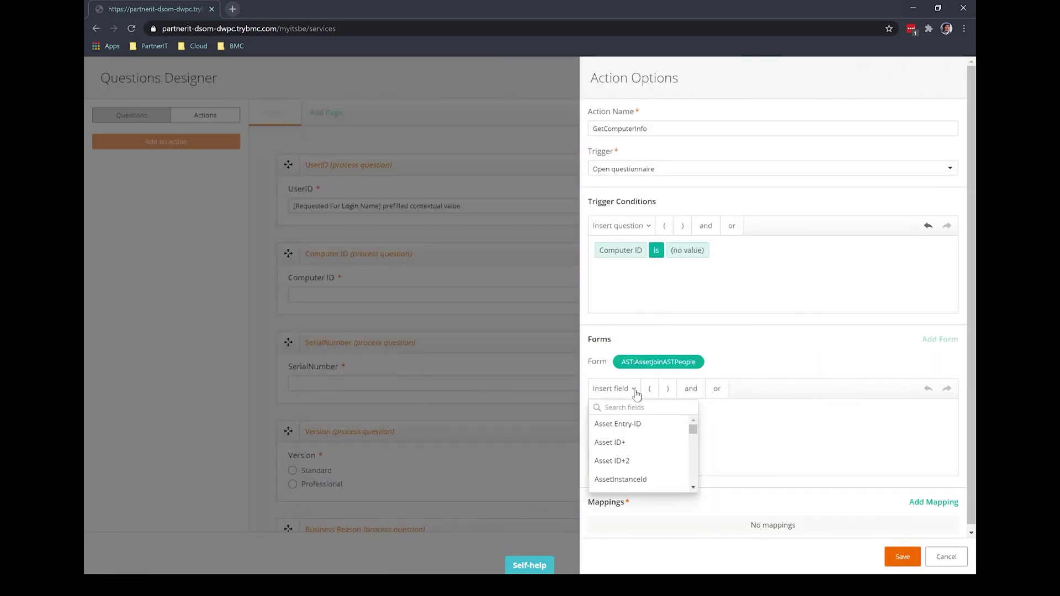
left_click(624, 407)
type("log")
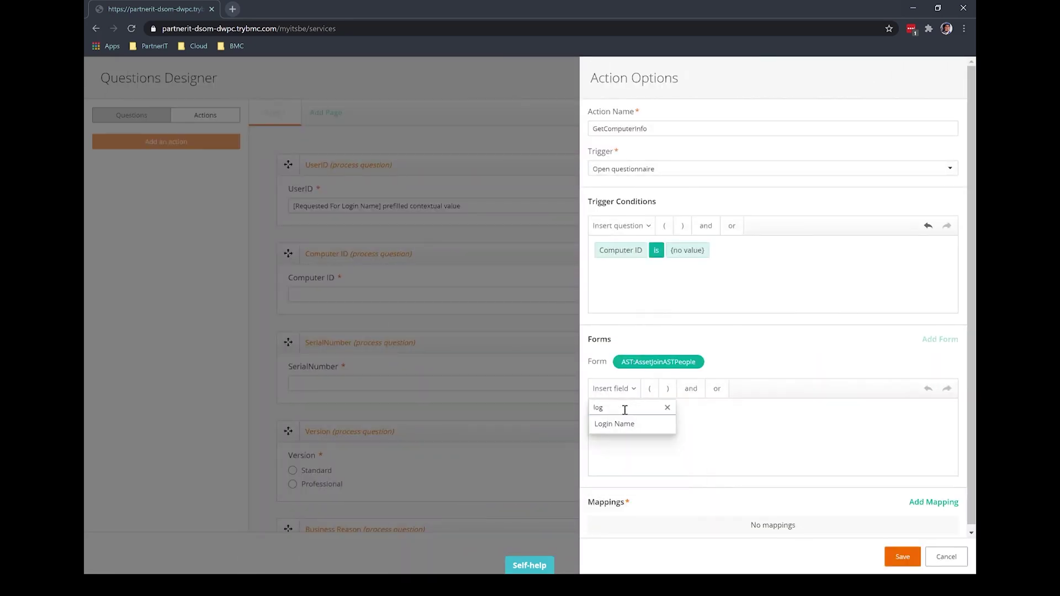
left_click(614, 424)
left_click(725, 412)
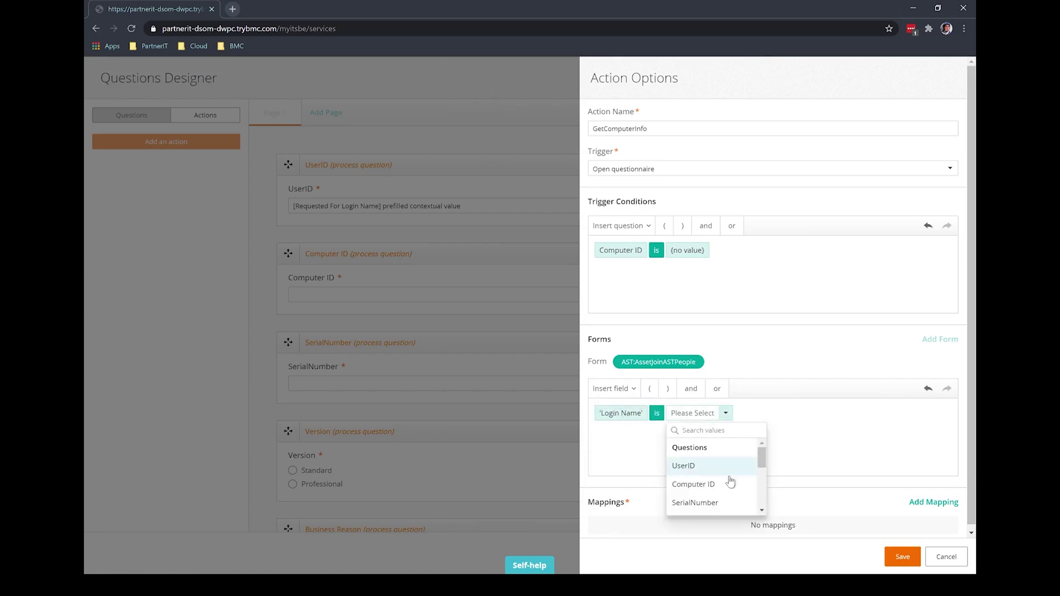
left_click(722, 491)
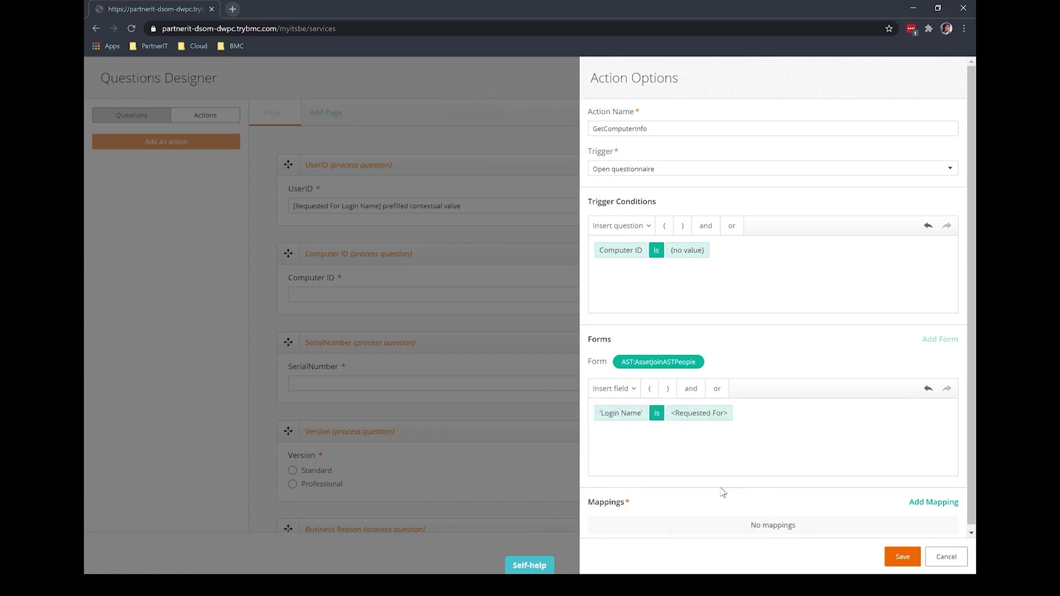
- Extend the form condition with an and-joined opening bracket and the requirement that Item is Laptop
left_click(690, 389)
left_click(649, 389)
left_click(632, 390)
type("ite")
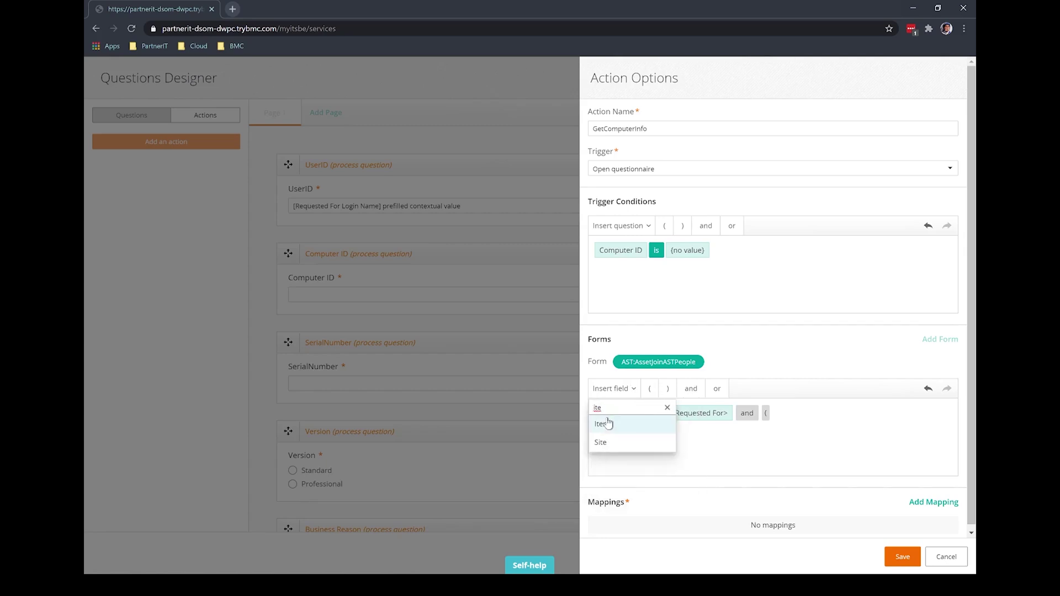
left_click(608, 423)
left_click(879, 414)
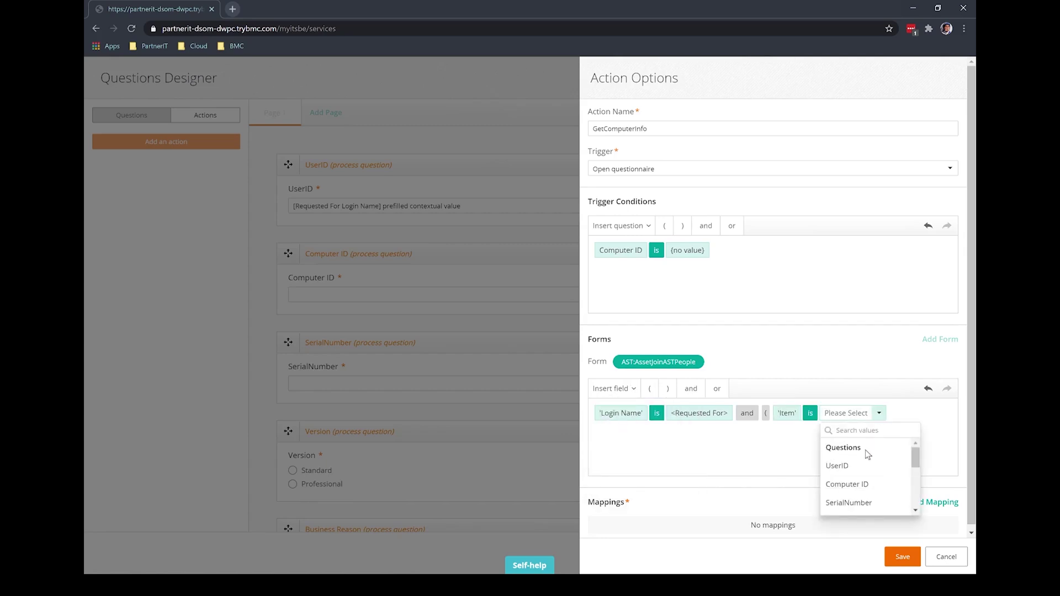
scroll(865, 450, "down", 5)
left_click(855, 466)
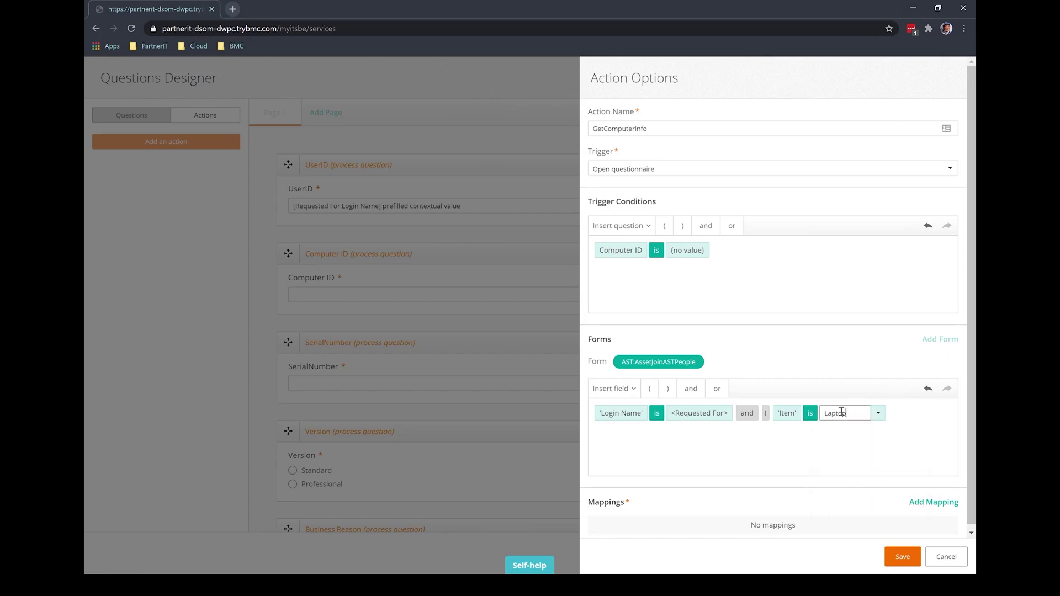
- Add the alternative that Item is Desktop to the form condition and close the bracket
left_click(721, 389)
left_click(642, 390)
left_click(663, 407)
left_click(706, 435)
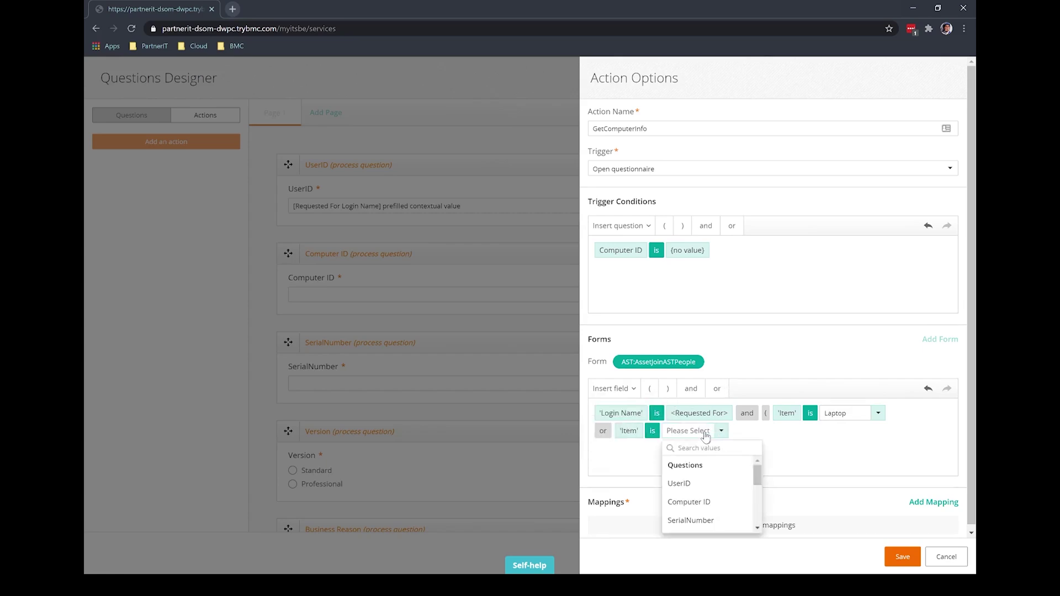
scroll(699, 472, "down", 5)
left_click(697, 468)
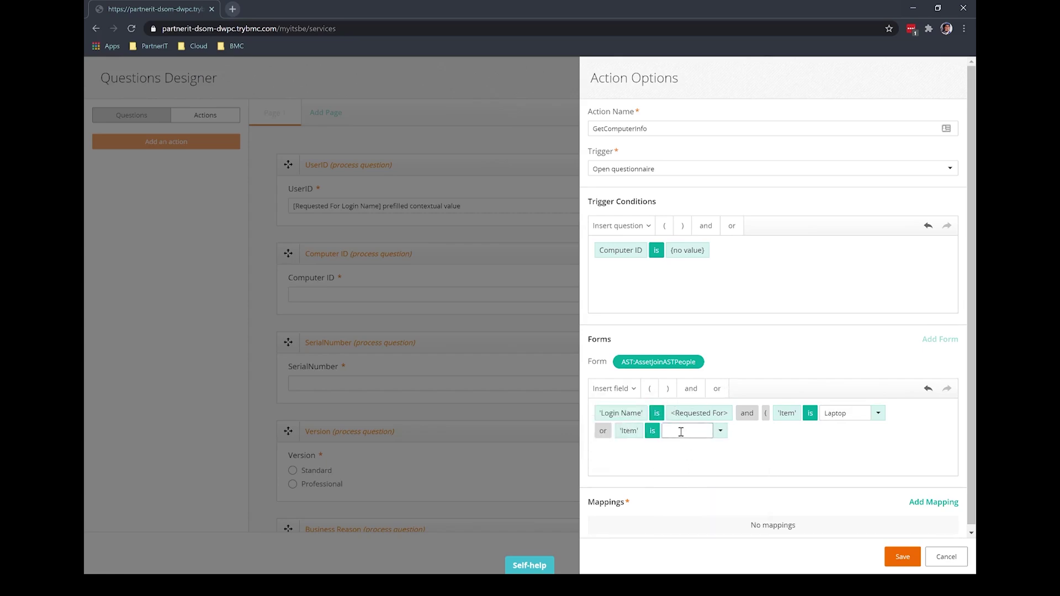
left_click(668, 388)
scroll(798, 452, "down", 1)
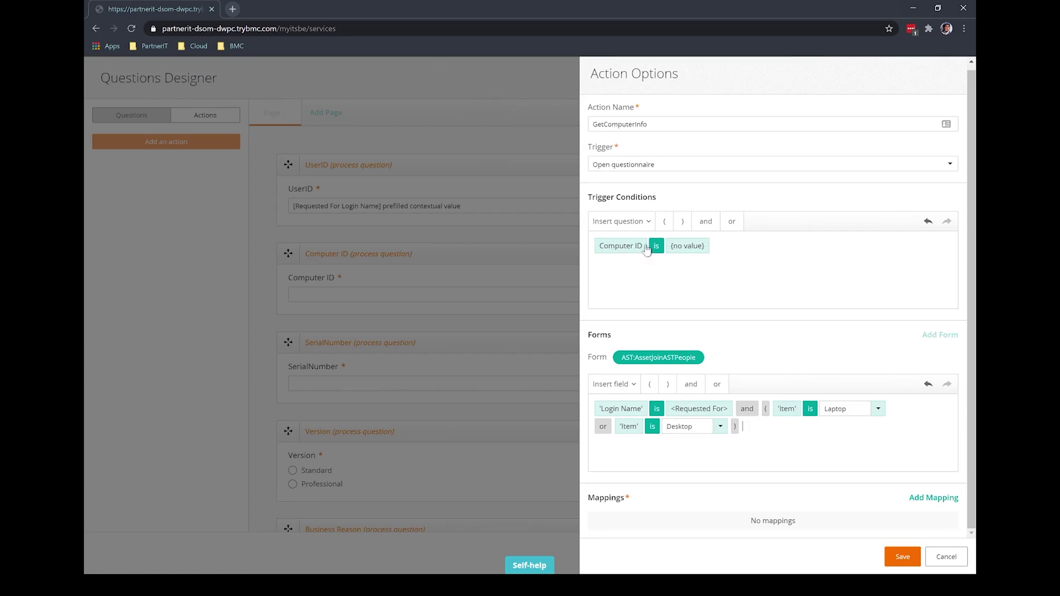
- Add a mapping from the form's Name field to the Computer ID question
left_click(933, 497)
left_click(657, 512)
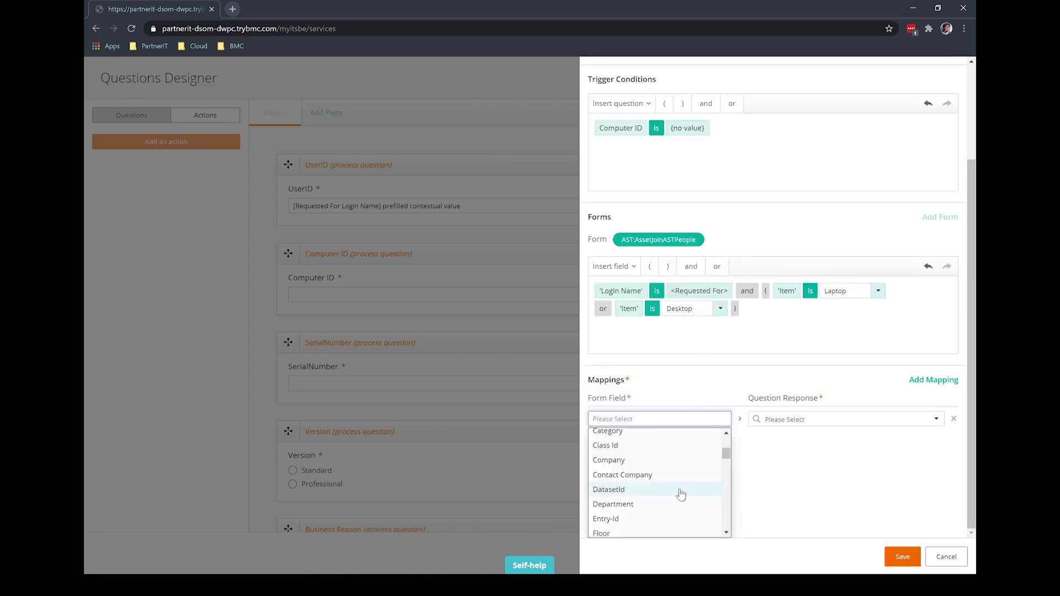
scroll(646, 461, "down", 5)
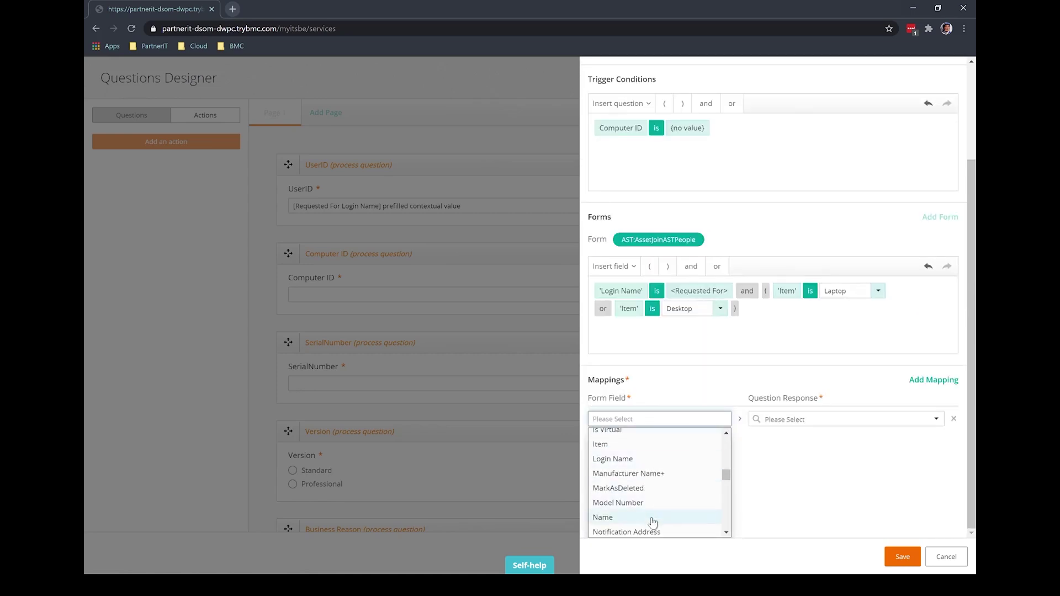
left_click(653, 521)
left_click(819, 514)
left_click(792, 484)
- Add a second mapping from the Serial Number field to the SerialNumber question and save the action
left_click(932, 476)
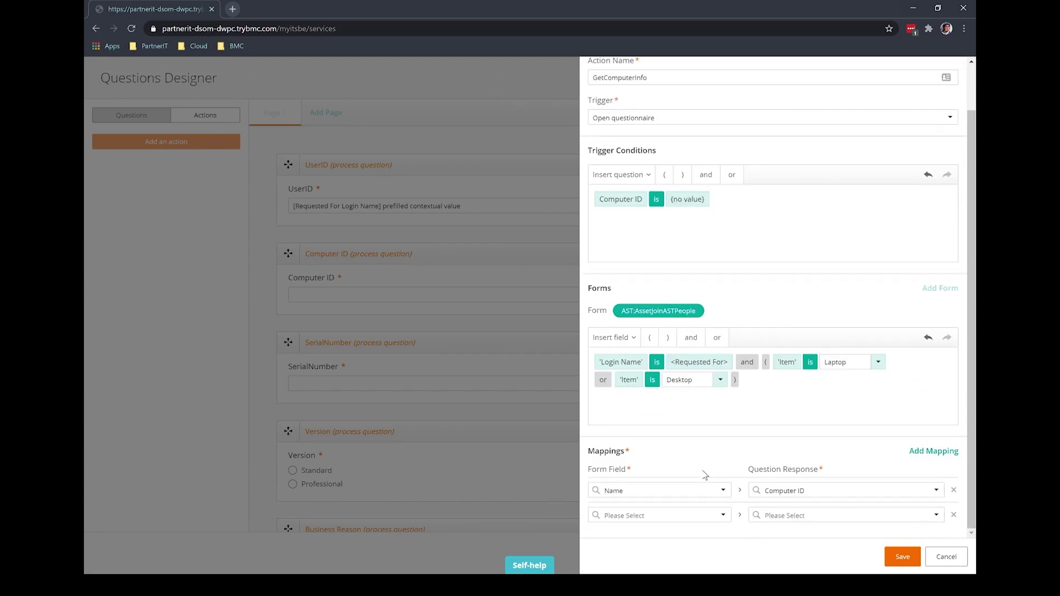
left_click(708, 514)
scroll(677, 489, "down", 6)
left_click(663, 463)
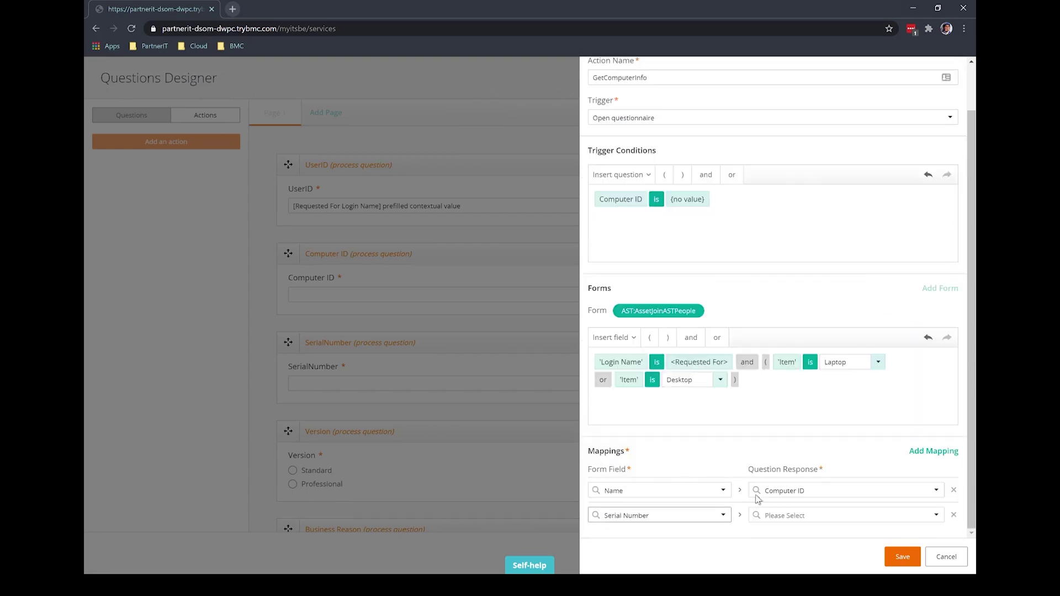
left_click(839, 515)
left_click(795, 499)
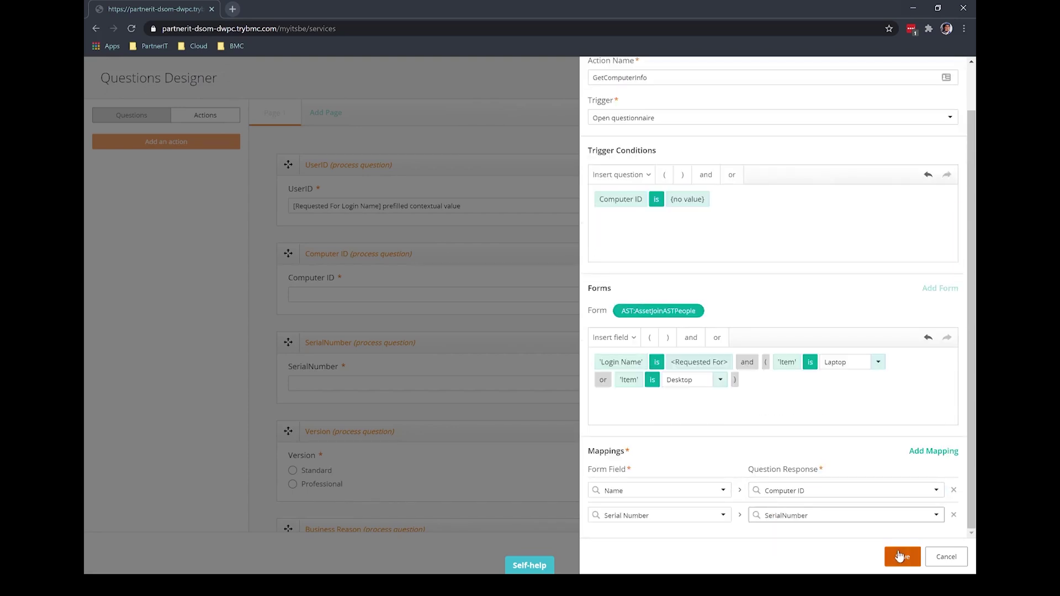
left_click(899, 556)
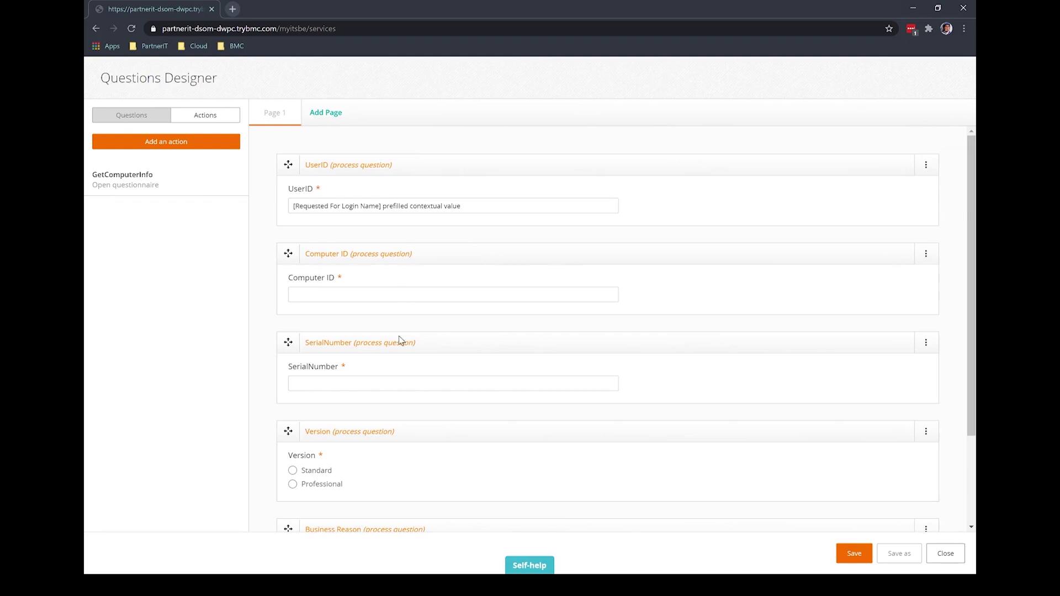
- Save the questionnaire under the name EG Software Install
left_click(361, 299)
left_click(855, 554)
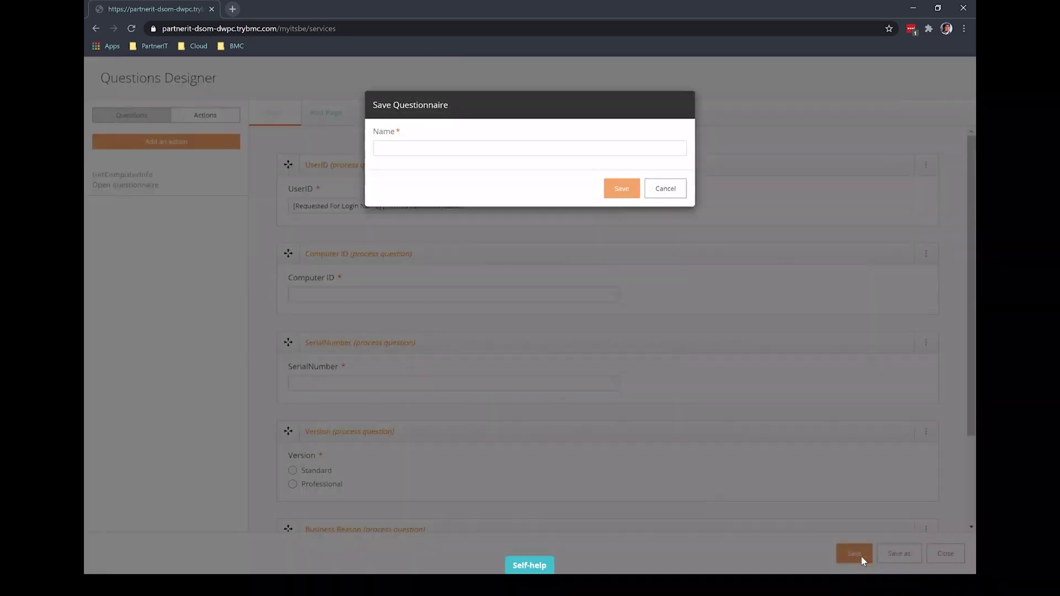
left_click(481, 156)
type("SD Software Install")
left_click(621, 193)
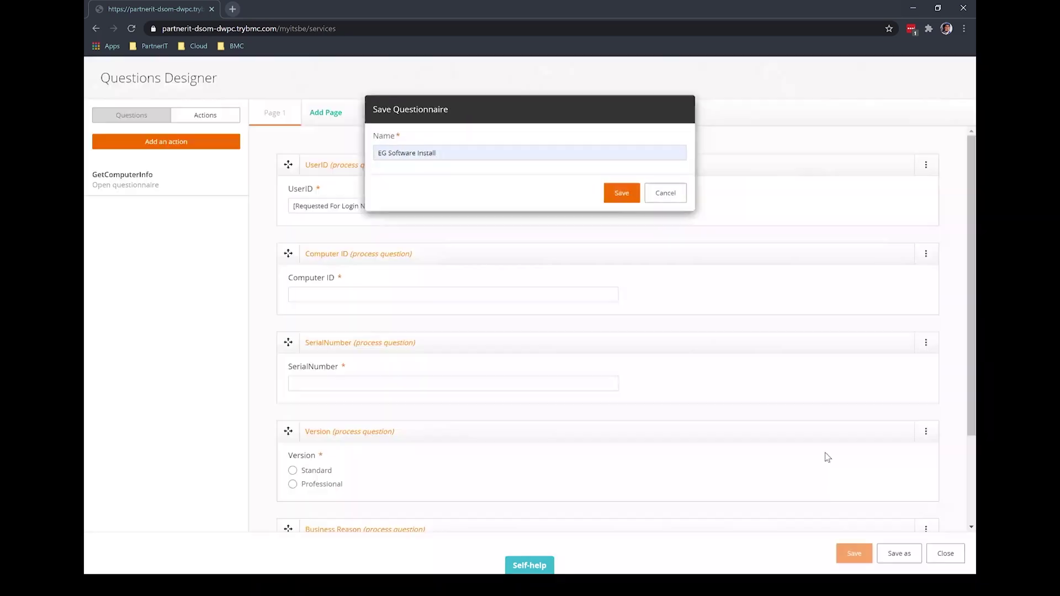
- Close the questions designer and assign the EG Software Install questionnaire to the service
left_click(945, 557)
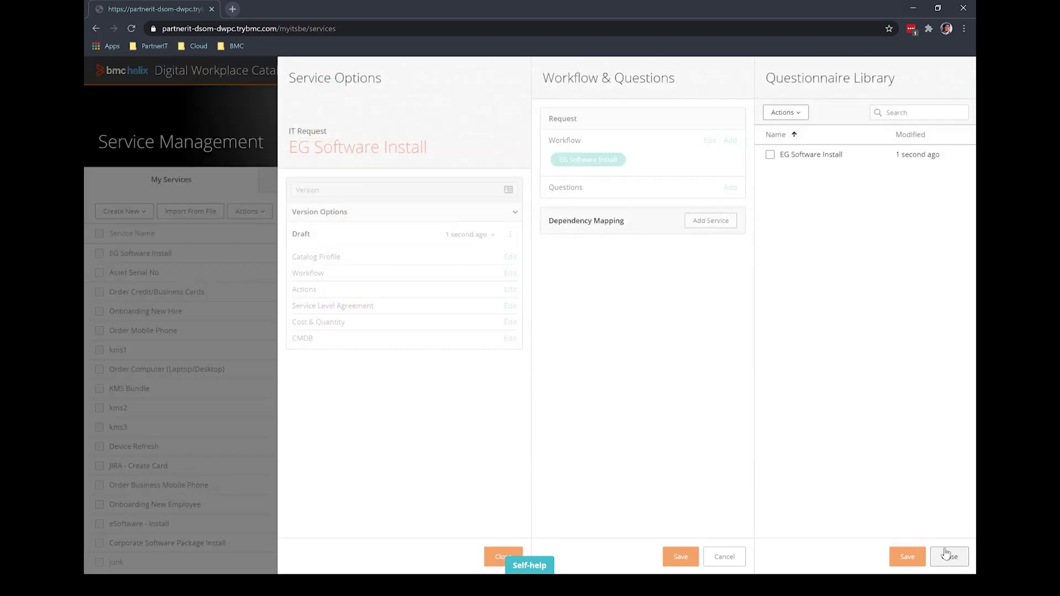
left_click(769, 155)
left_click(906, 557)
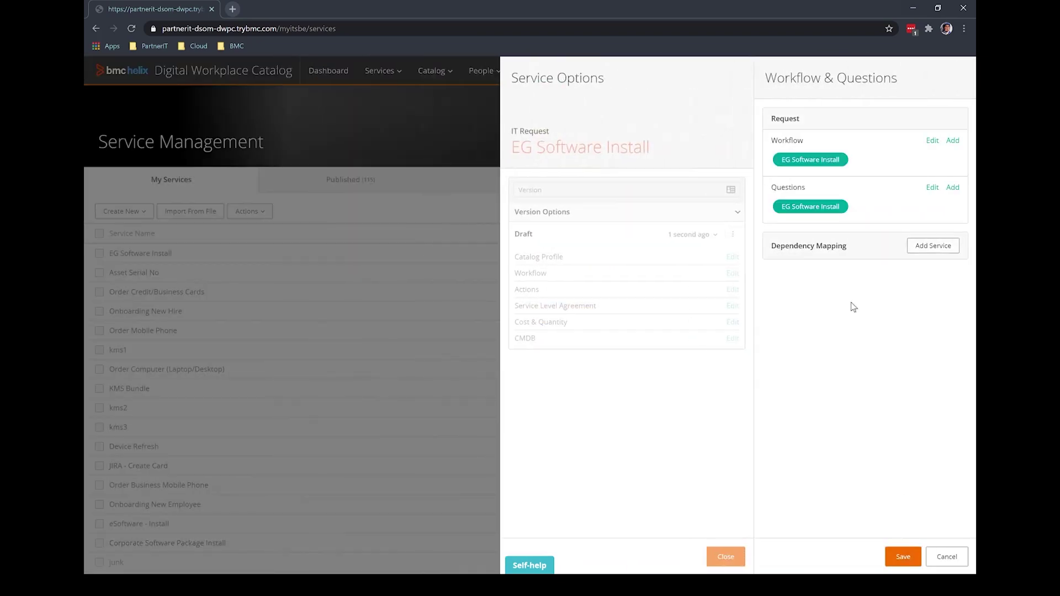
- Open the EG Software Install workflow for editing, place a Call Activity near the start event and connect the start event's flow to it
left_click(932, 141)
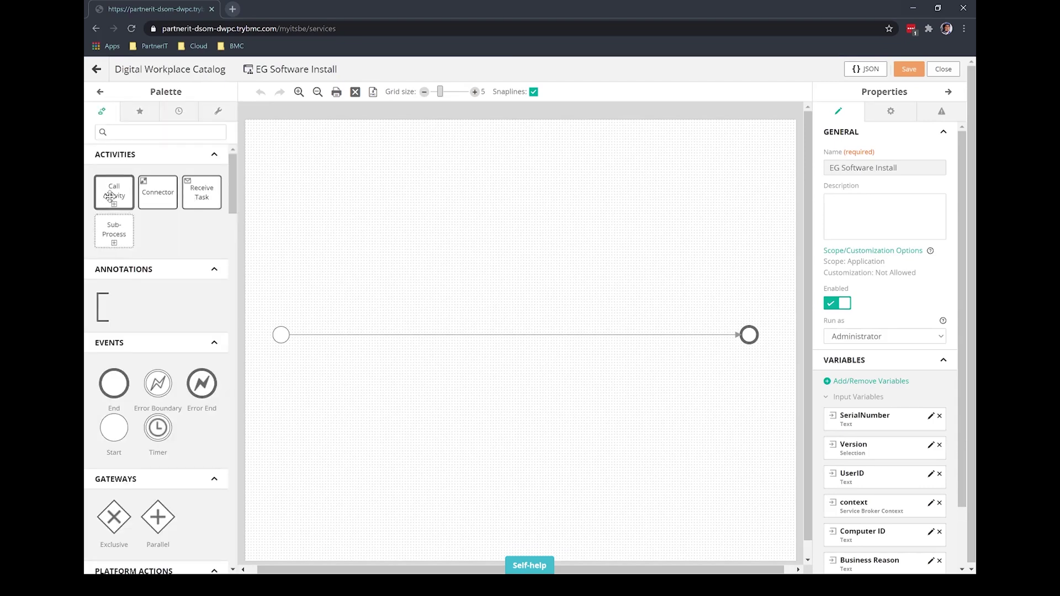
left_click_drag(111, 195, 353, 306)
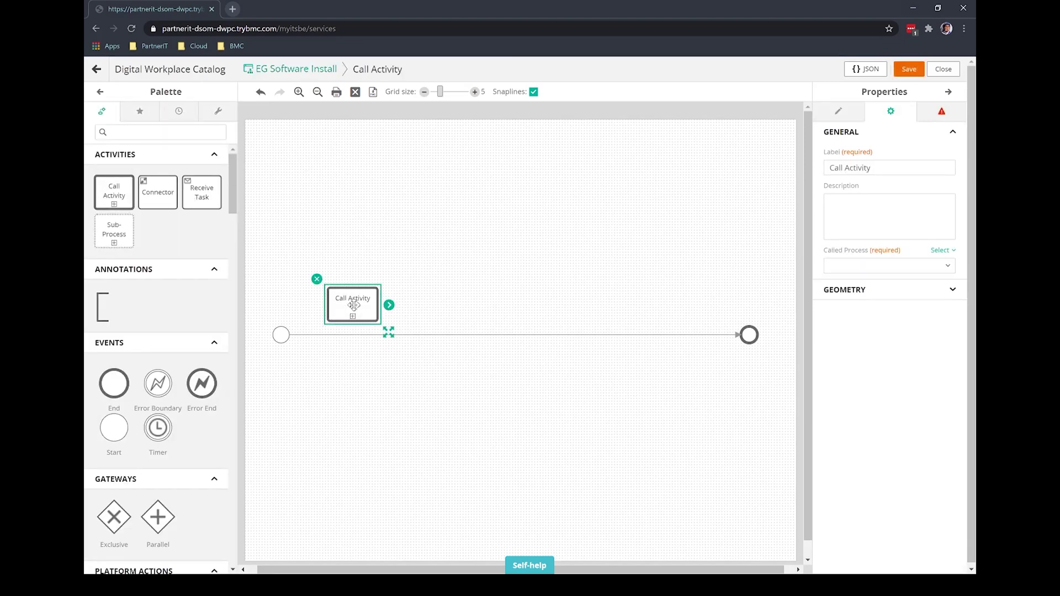
left_click_drag(738, 335, 349, 330)
- Set the Call Activity's called process to Request Approval, chosen from all processes
left_click(947, 265)
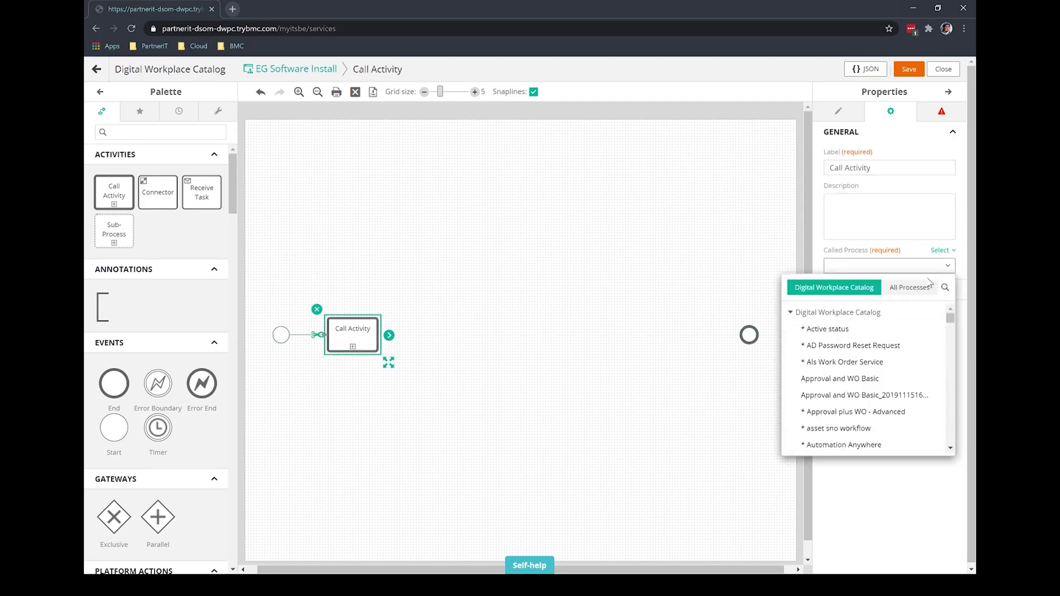
left_click(911, 287)
left_click(833, 329)
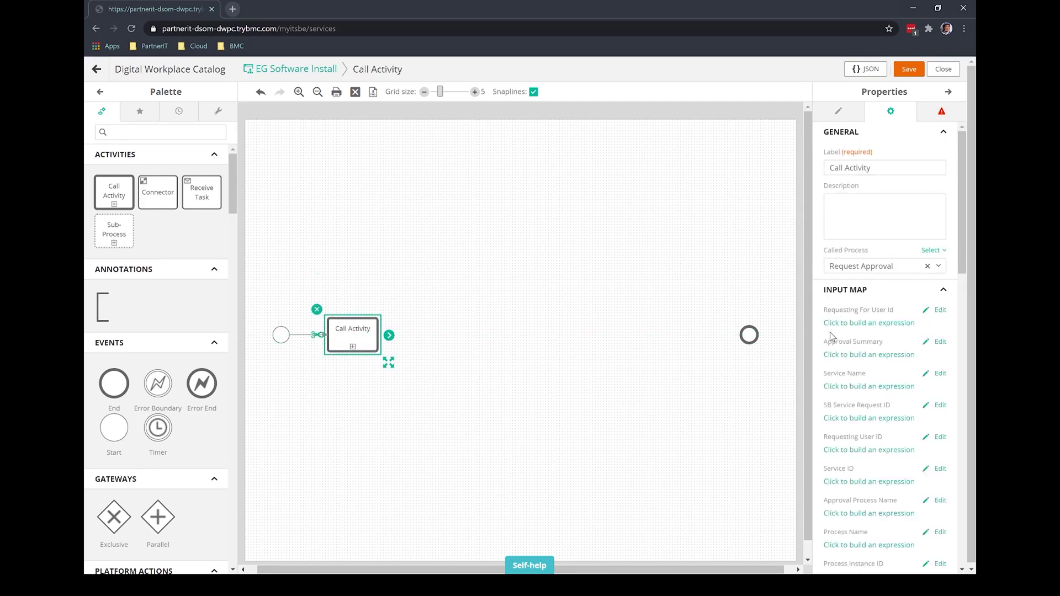
- Set the Requesting For User Id input to the Login Name of the context's Requested For User
left_click(860, 323)
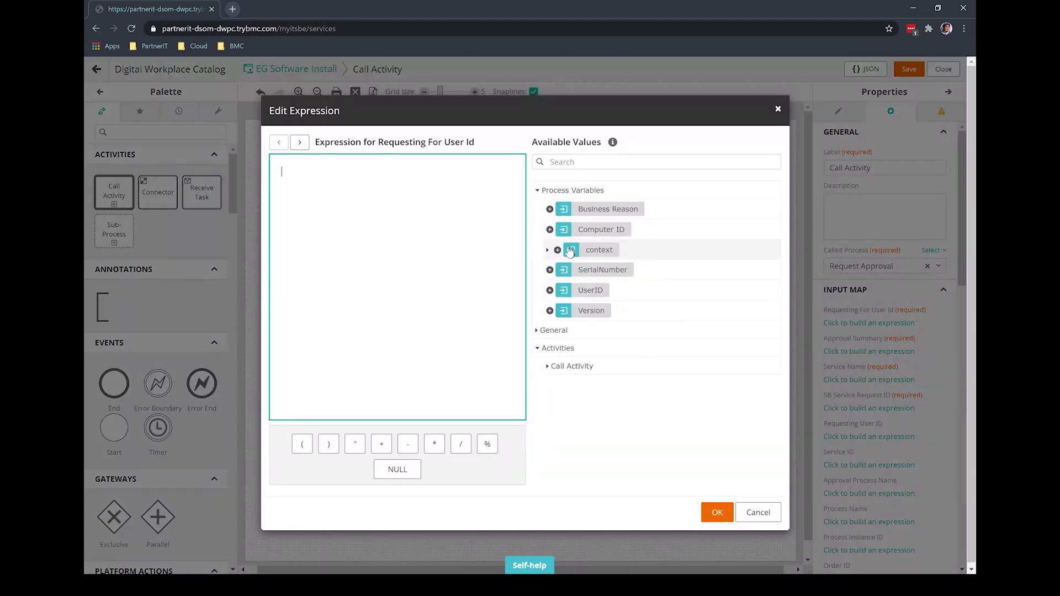
left_click(547, 251)
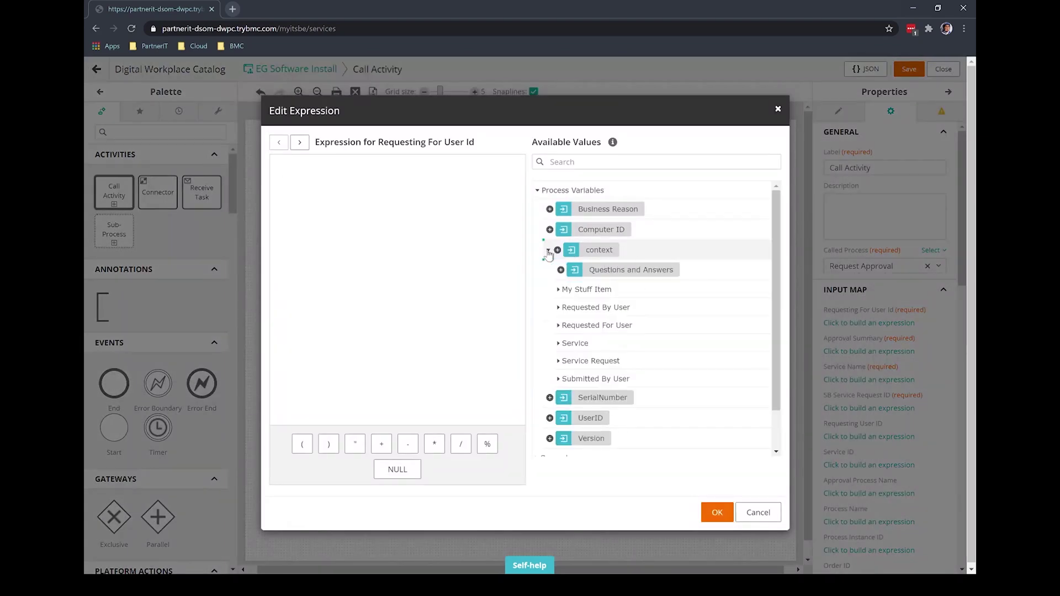
left_click(558, 326)
scroll(621, 348, "down", 6)
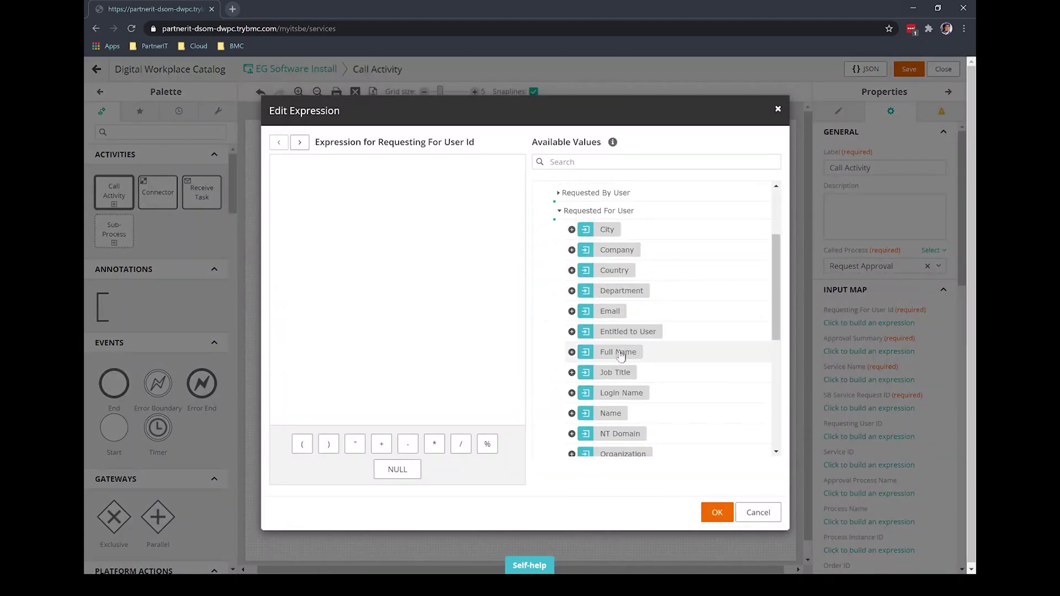
left_click(621, 286)
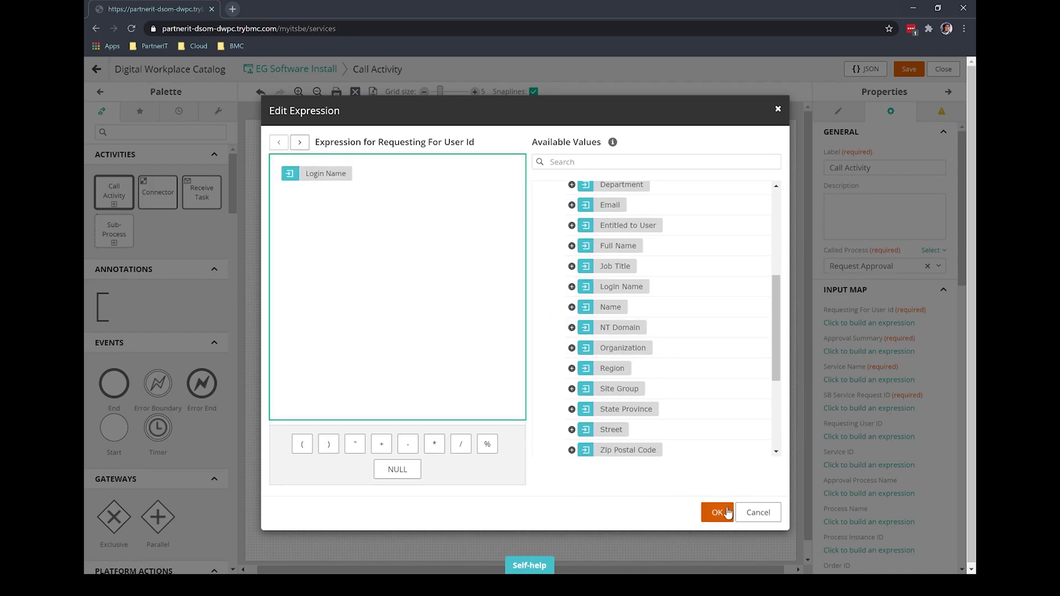
scroll(693, 440, "down", 5)
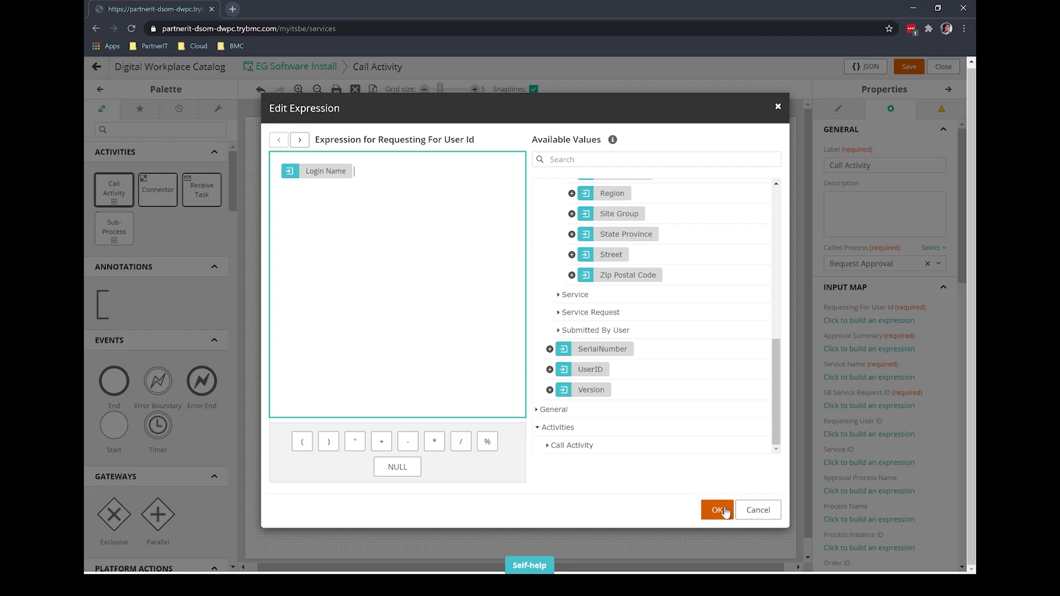
left_click(718, 509)
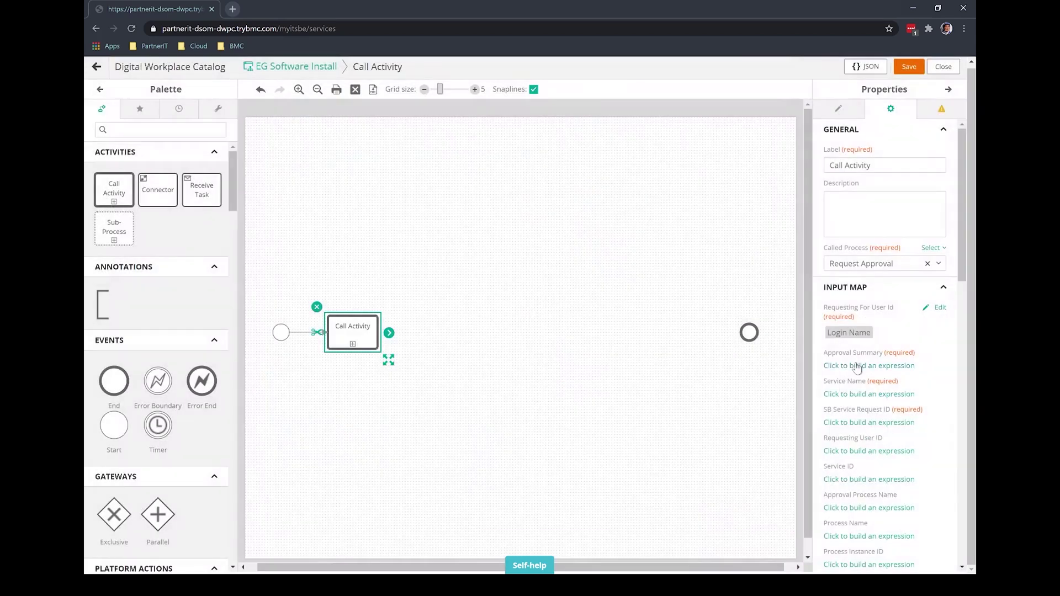
- Set the Approval Summary input to "Please allow " + the Requested For User's Full Name + " to have eSoftware installed on his system."
left_click(861, 366)
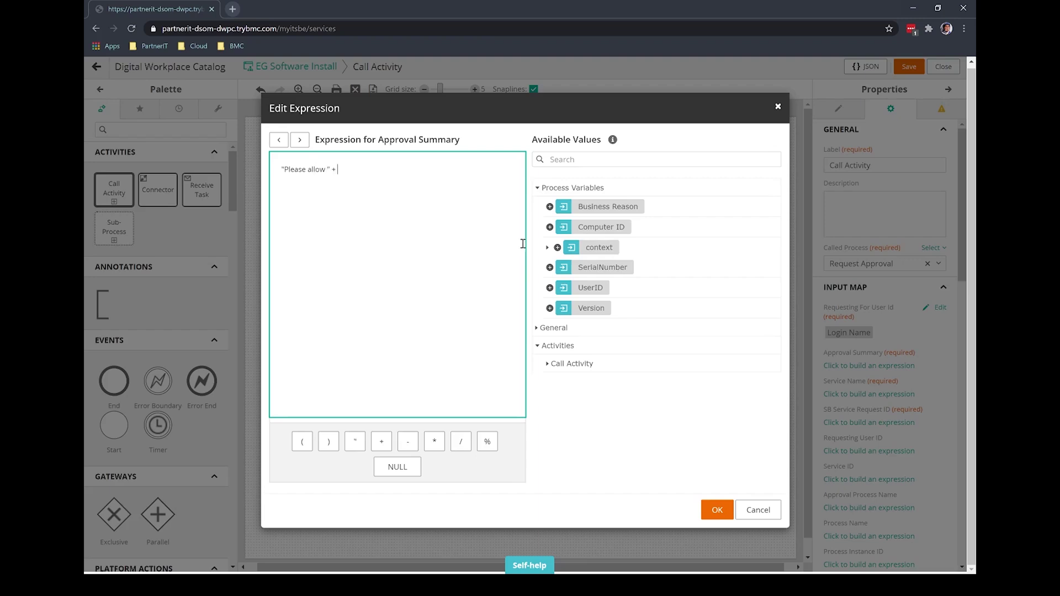
left_click(547, 247)
left_click(552, 329)
scroll(580, 342, "down", 5)
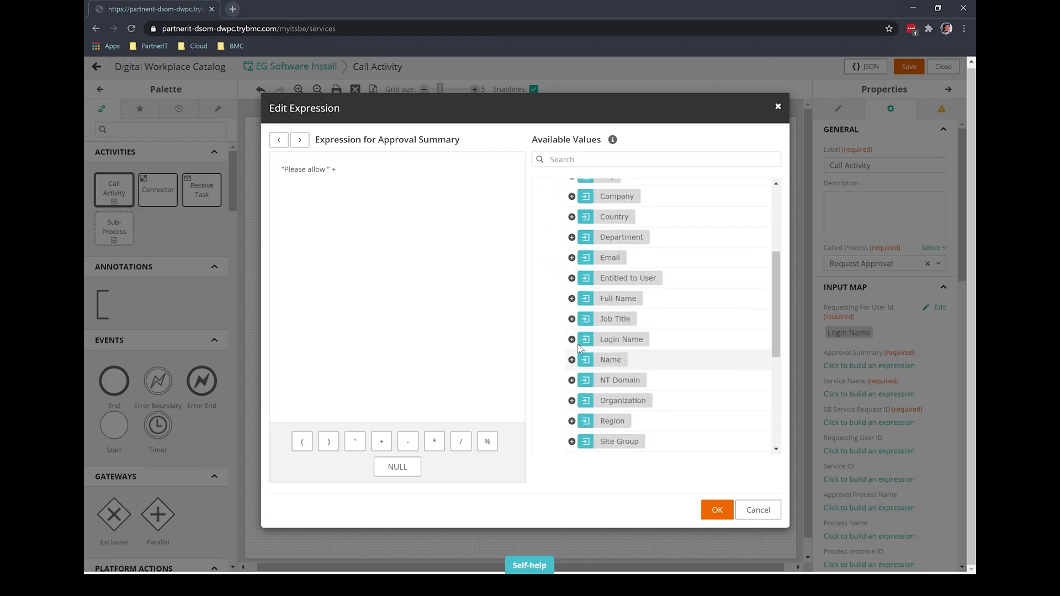
left_click(571, 298)
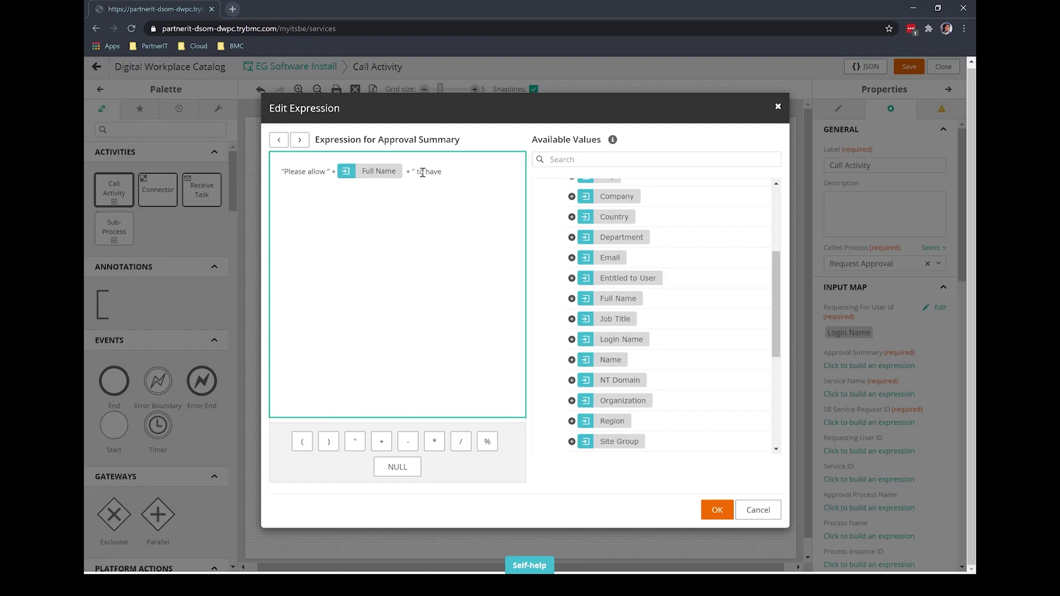
type("+ \" to have eSoftware installed on his s")
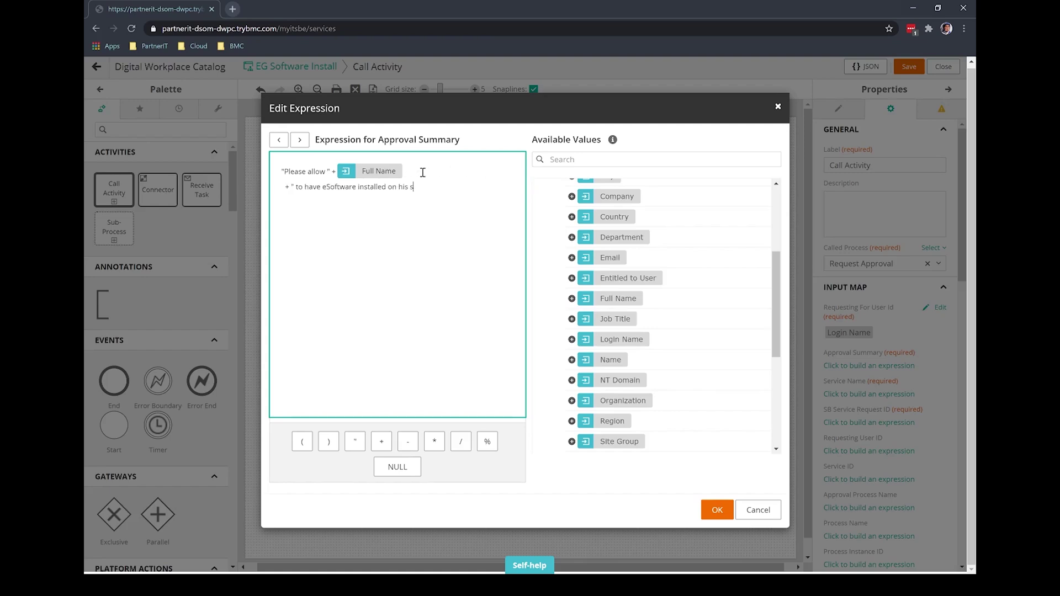
type("ystem.\"")
left_click(717, 509)
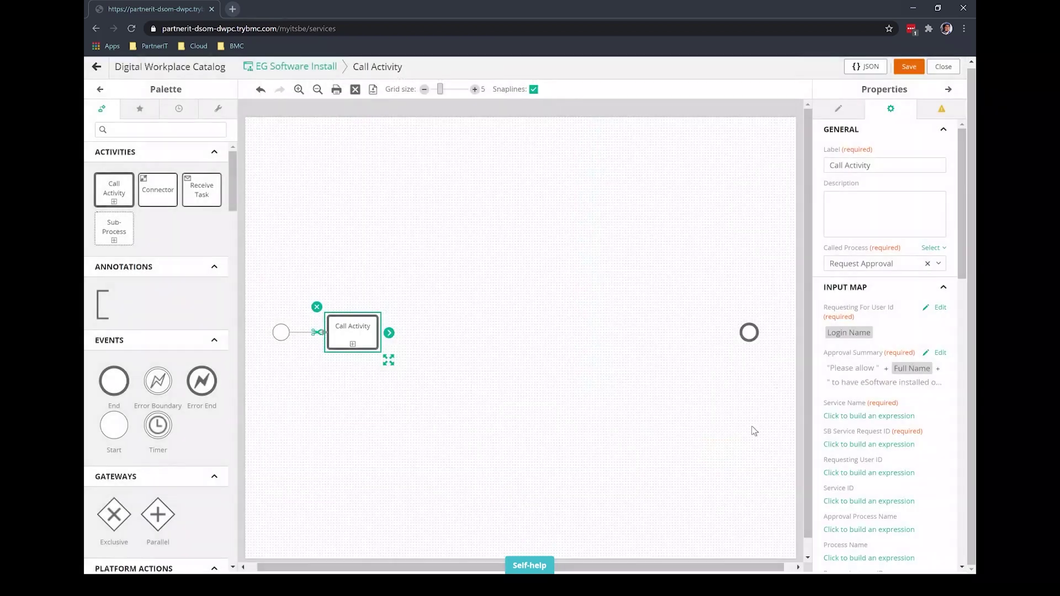
- Set the Service Name input to the Service Name value from the context's Service group
left_click(885, 418)
left_click(547, 247)
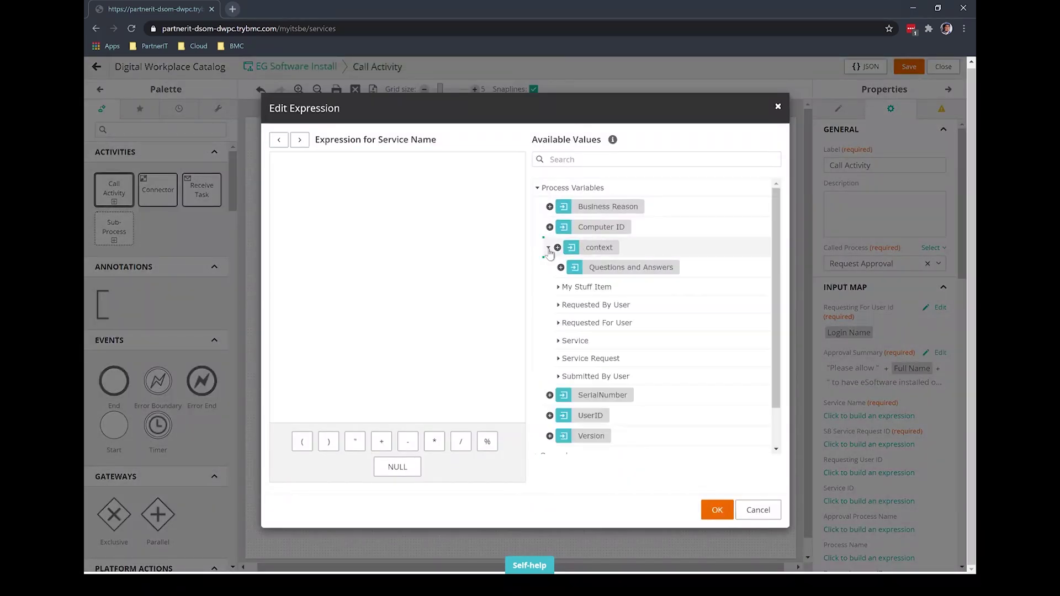
left_click(558, 341)
scroll(558, 343, "down", 5)
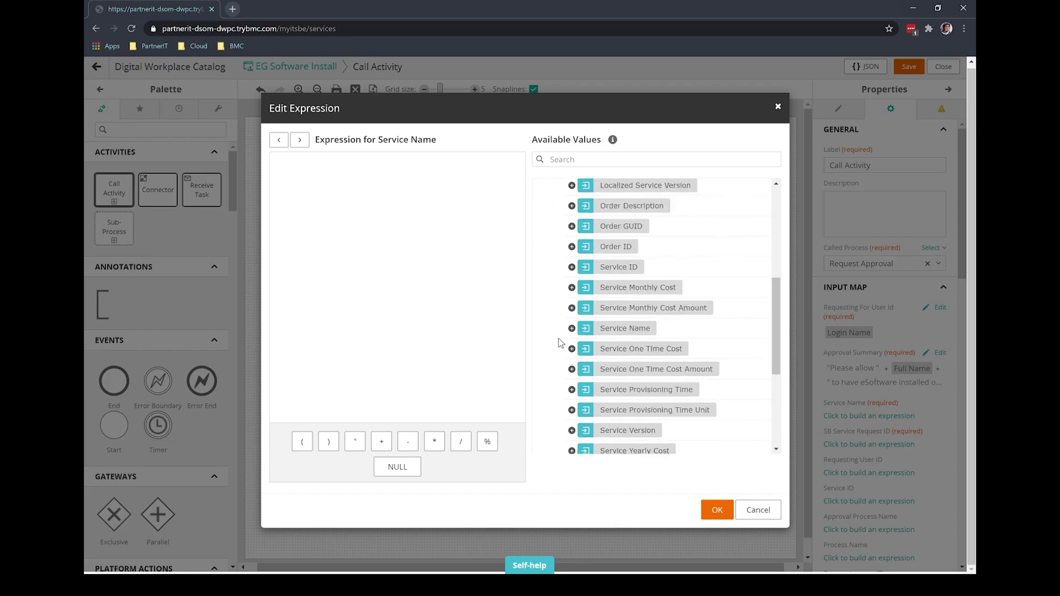
left_click(571, 363)
- Set the SB Service Request ID input to the Service Request ID value from the context's Service Request group
left_click(299, 139)
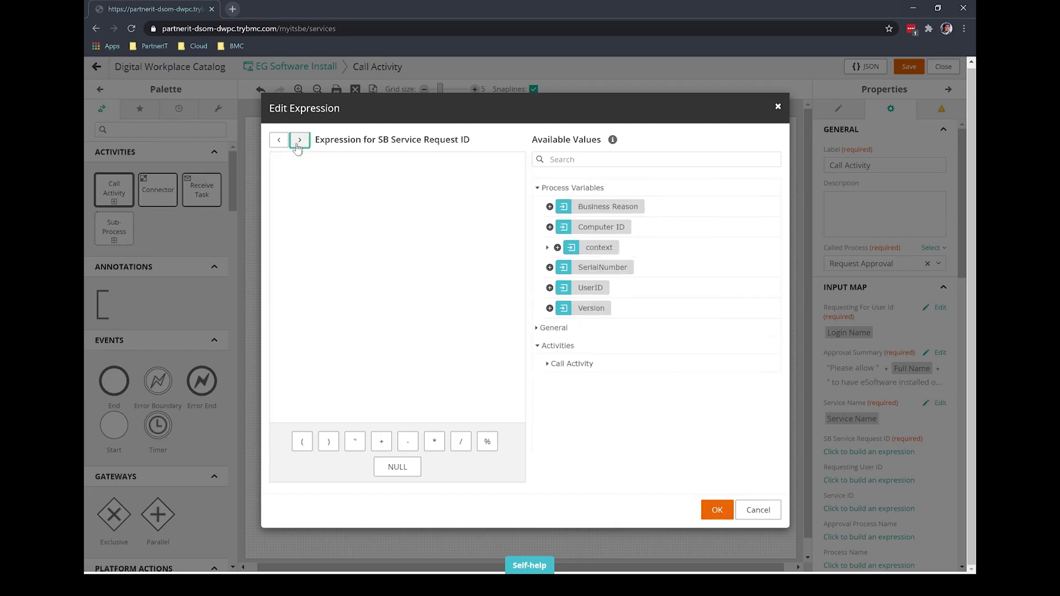
left_click(547, 247)
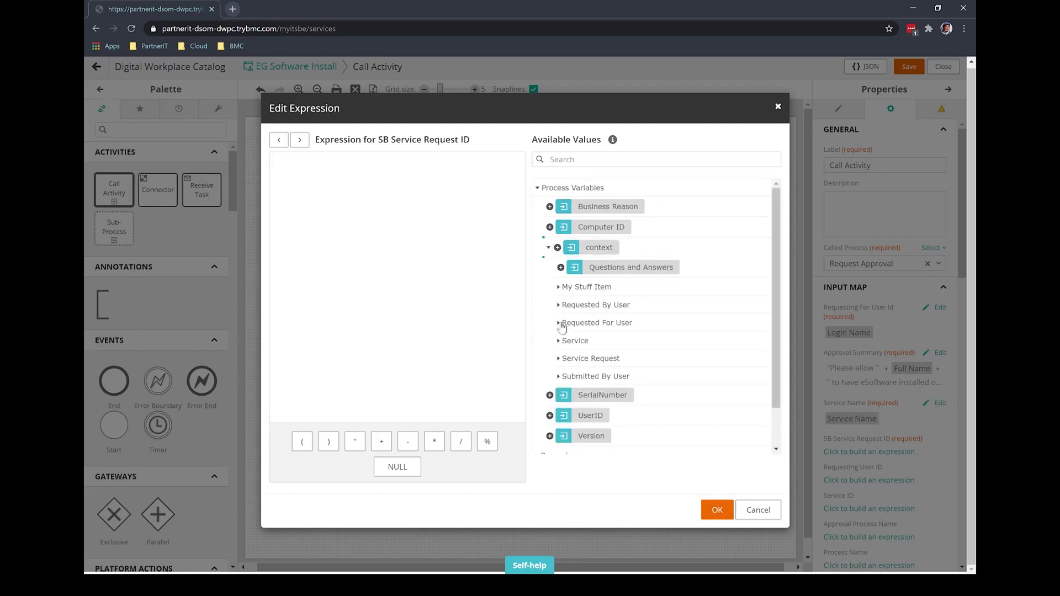
left_click(559, 359)
scroll(568, 390, "down", 2)
left_click(571, 383)
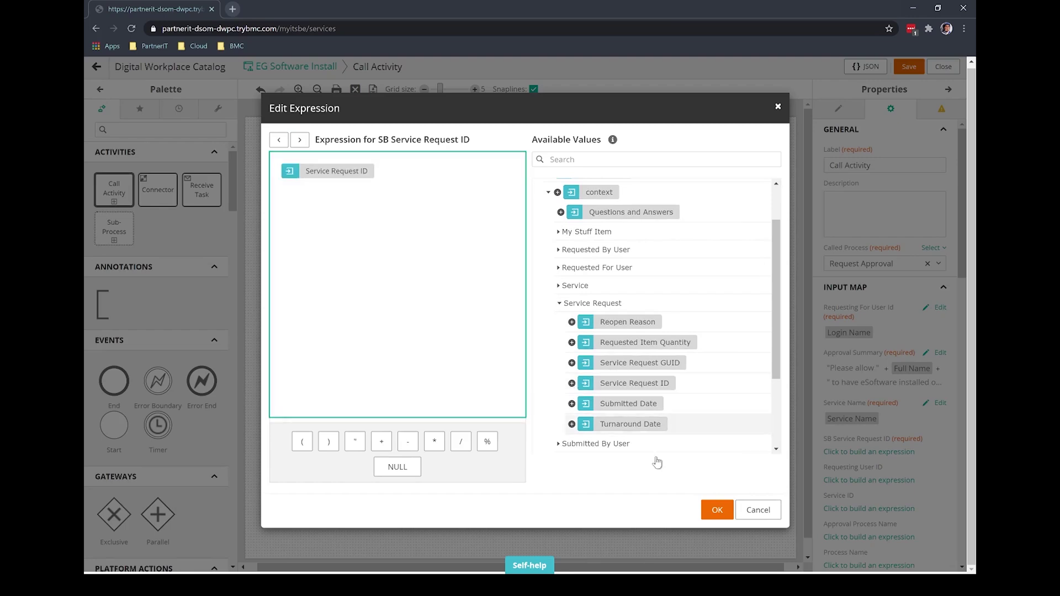
left_click(716, 509)
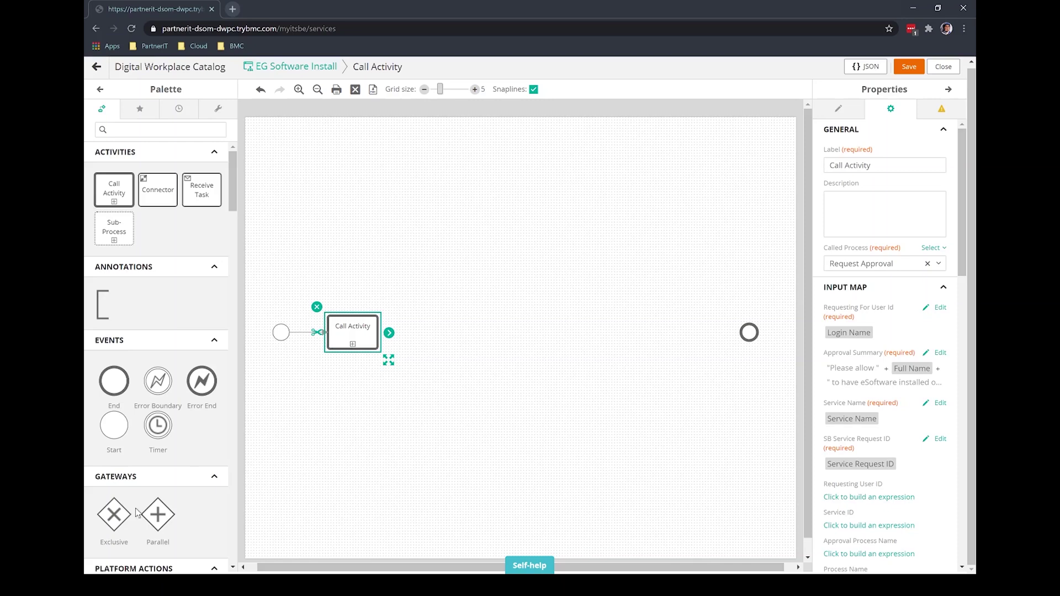
- Add an Exclusive gateway after the Call Activity and connect the activity to it
left_click_drag(114, 513, 418, 332)
left_click(352, 329)
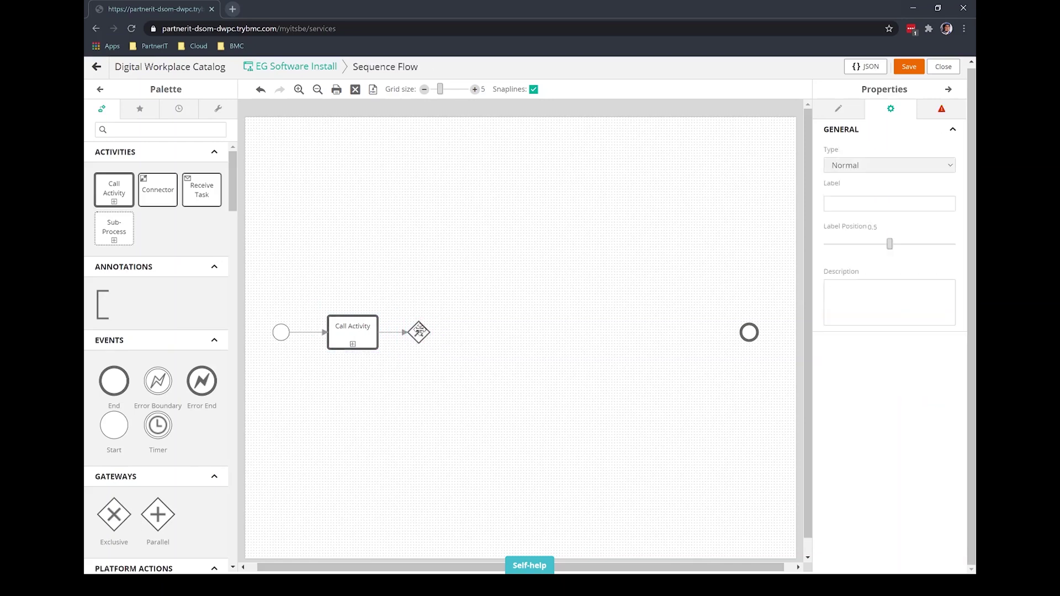
left_click(419, 331)
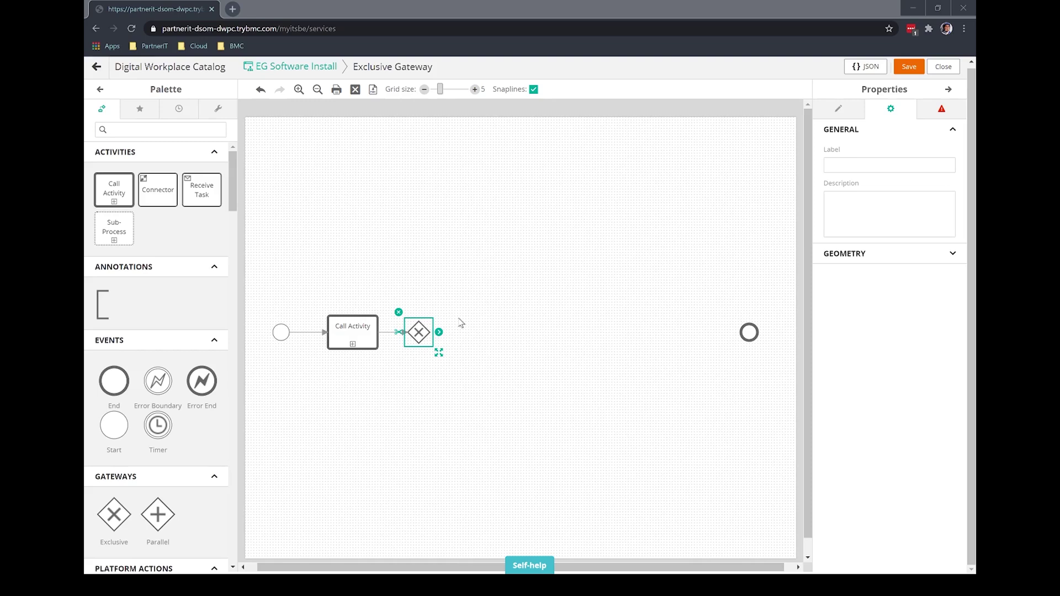
- Add an Error End event below the exclusive gateway and connect the gateway to it
left_click_drag(201, 380, 421, 418)
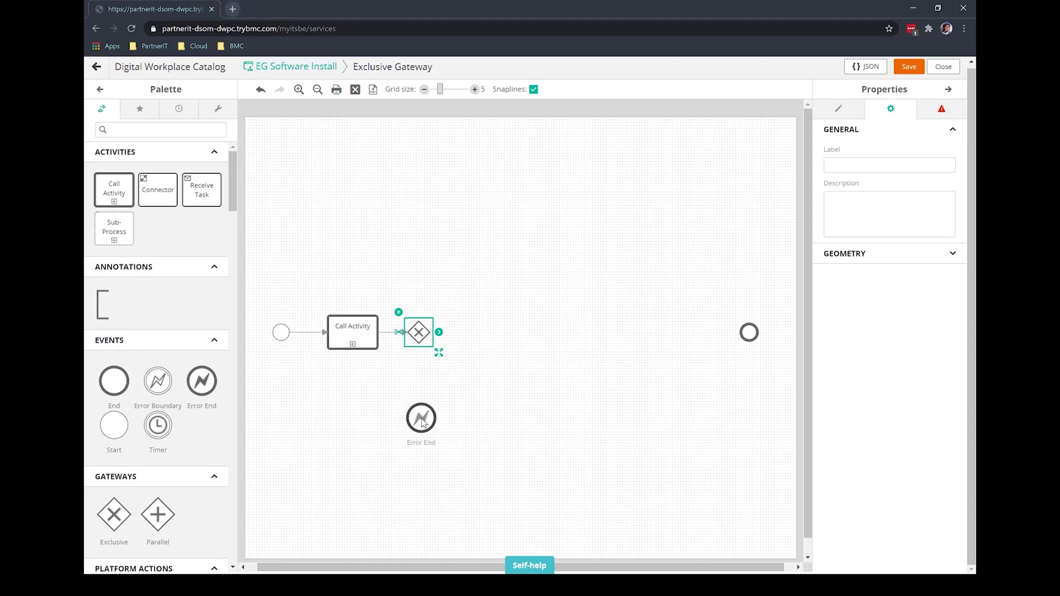
left_click(419, 331)
left_click_drag(438, 337, 419, 418)
left_click(418, 417)
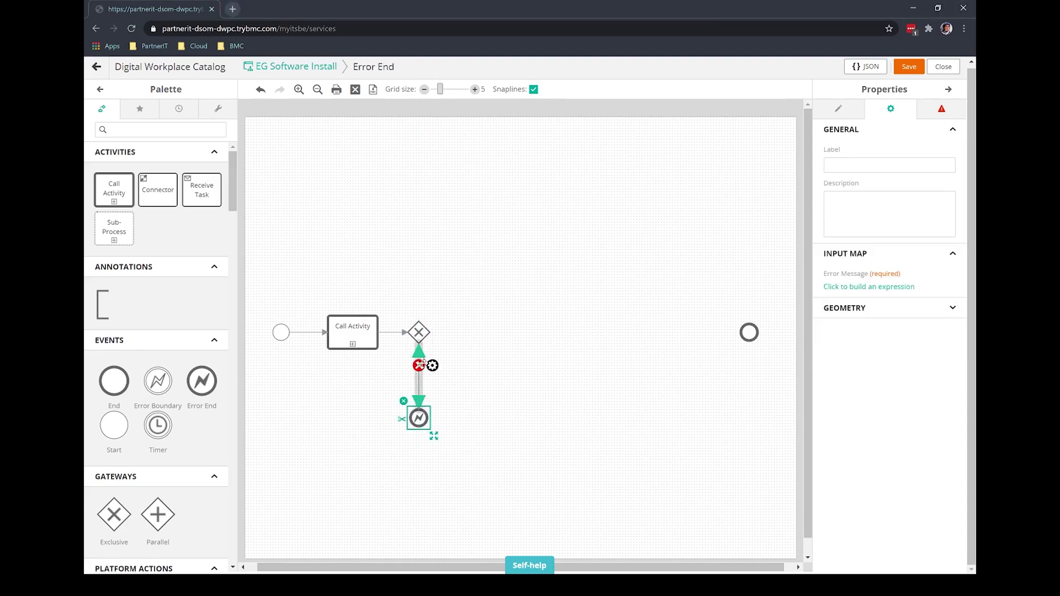
- Set the condition of the flow to the Error End event to the Call Activity's Status = "Error"
left_click(719, 347)
left_click(850, 347)
left_click(549, 363)
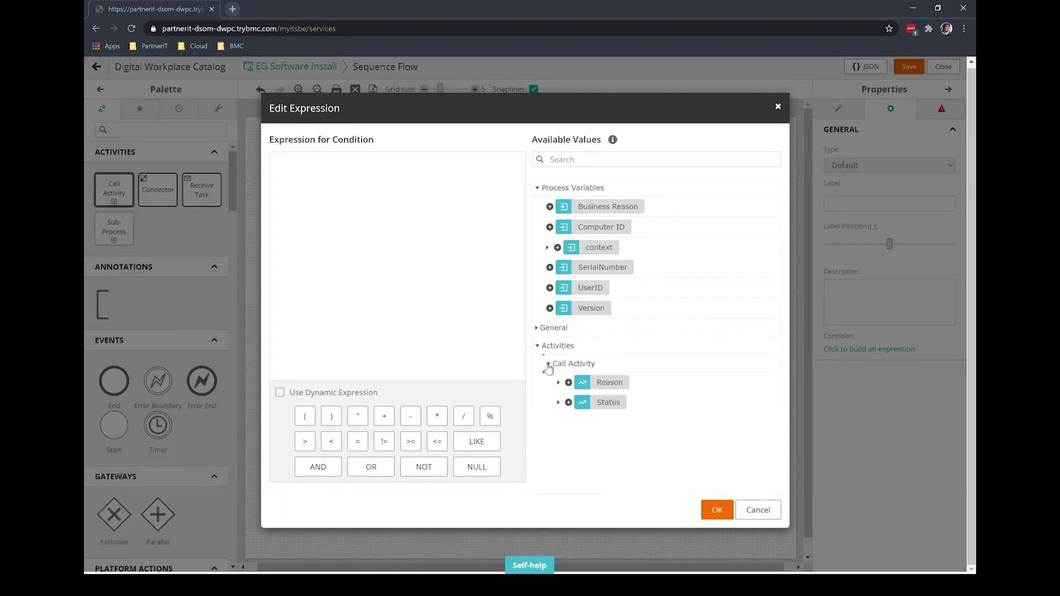
left_click_drag(605, 402, 444, 211)
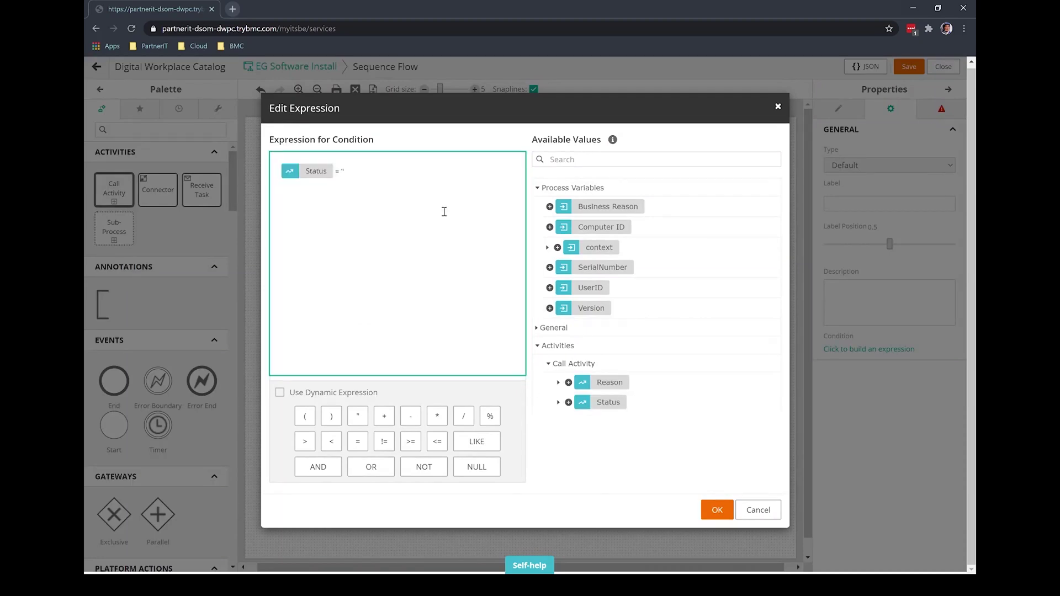
left_click(713, 508)
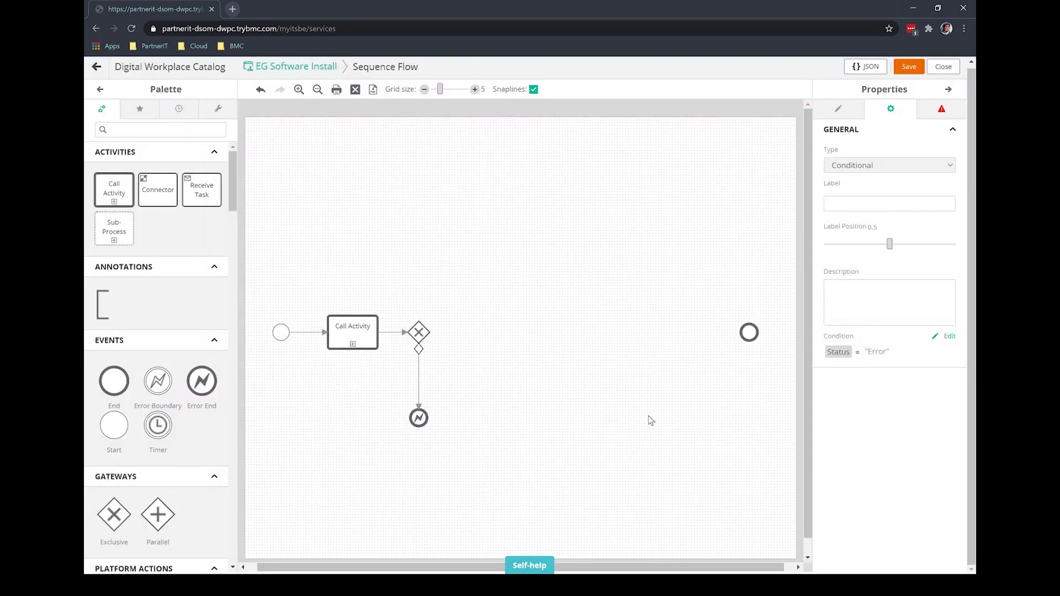
- Add the Remedy action Create Remedy Work Order With Identifiers after the gateway and connect the gateway to it
left_click_drag(238, 194, 270, 538)
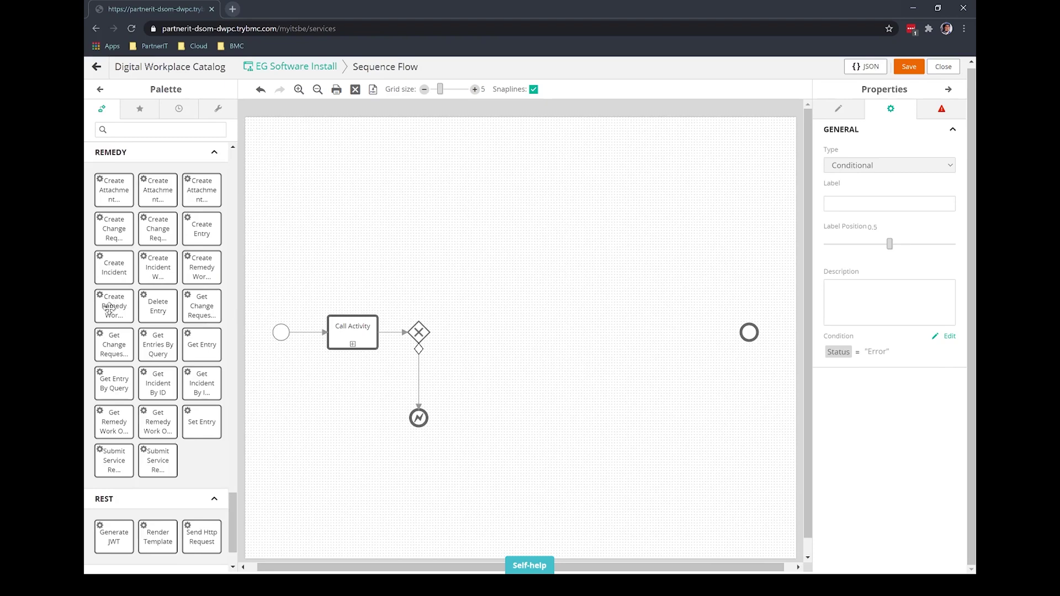
left_click_drag(113, 304, 458, 332)
left_click(418, 332)
left_click(417, 349)
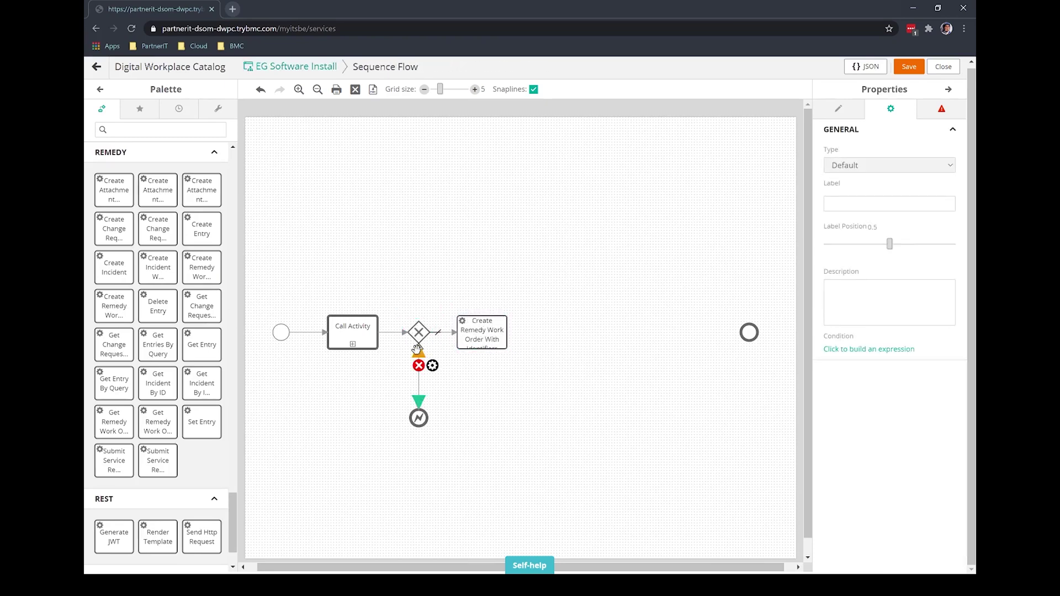
- Set the condition of the flow from the gateway to the work order action to the Call Activity's Status = "Approved"
left_click(439, 331)
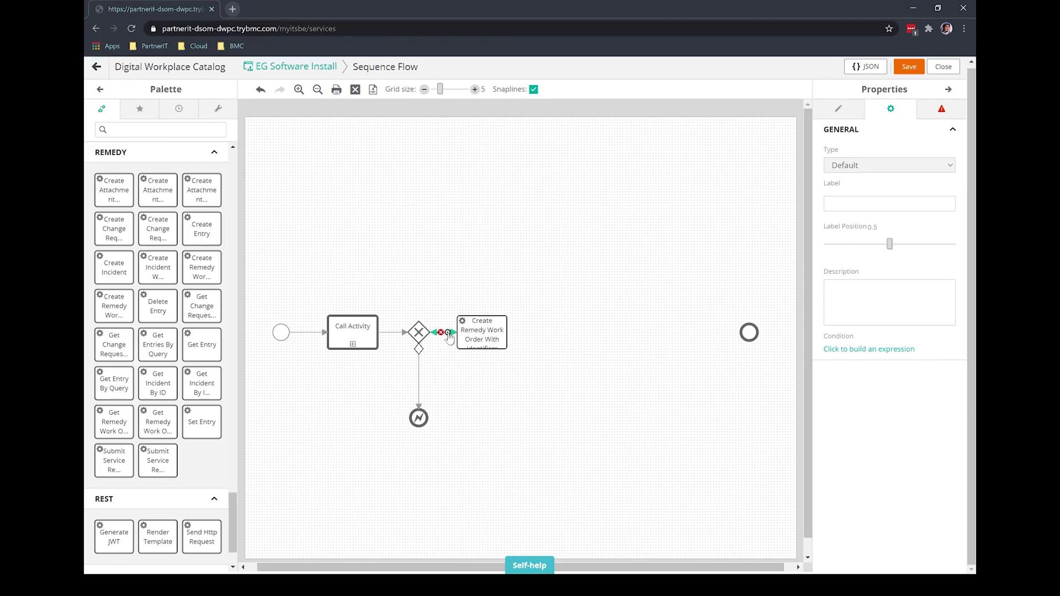
left_click(844, 349)
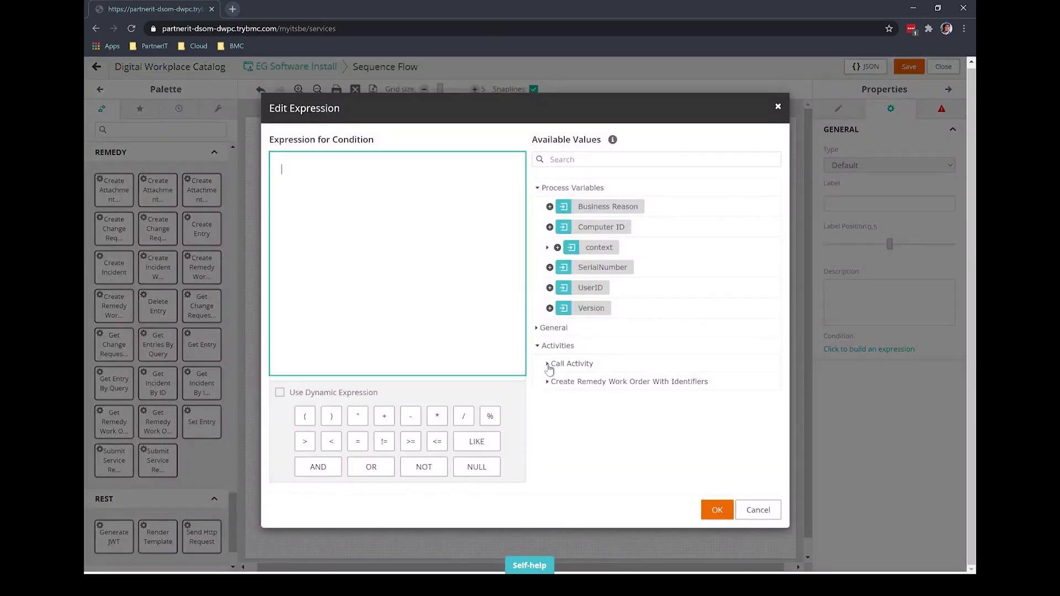
left_click(548, 364)
left_click(568, 402)
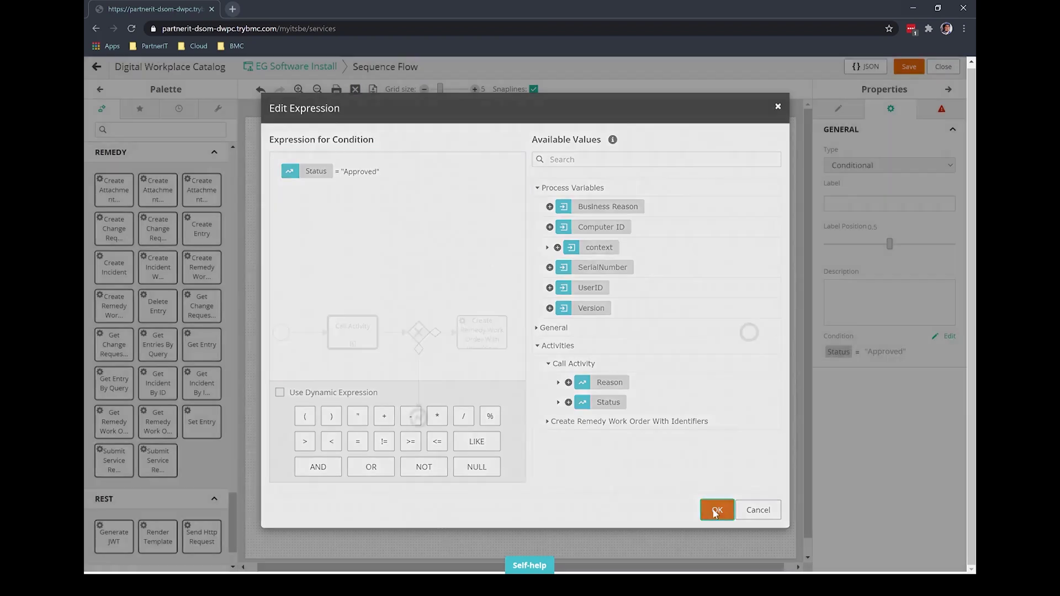
left_click(713, 509)
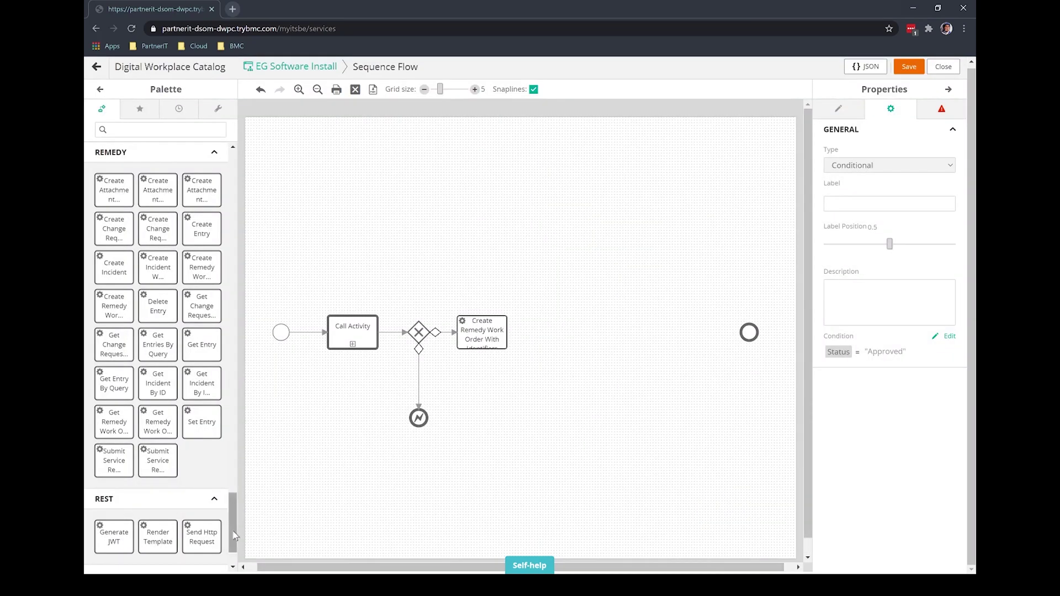
- Add a Create Activity Log For Service Request action after the work order action and label it "Create Activity Log for WO Number"
left_click_drag(234, 536, 241, 424)
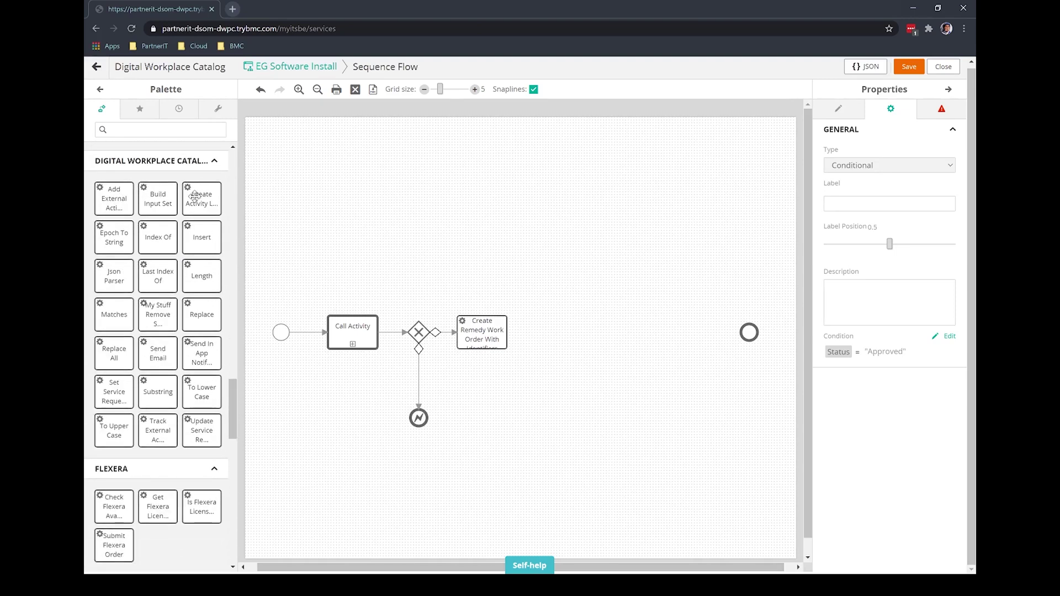
left_click_drag(194, 194, 564, 333)
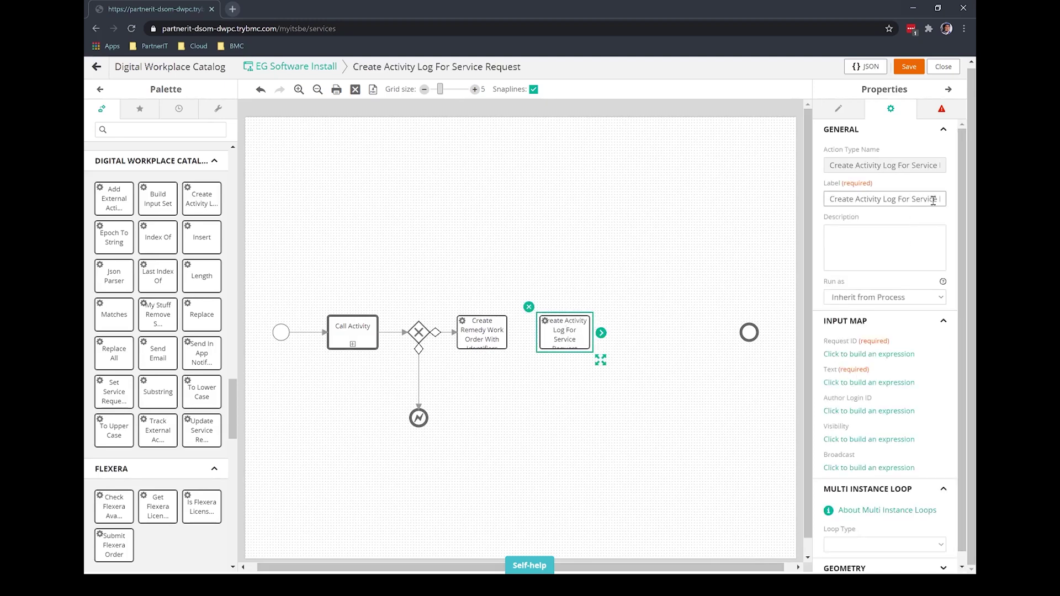
left_click_drag(895, 200, 944, 200)
key("BackSpace")
type("for WO Number")
- Connect the work order action to the activity log action, and the activity log action to the End event
left_click(496, 329)
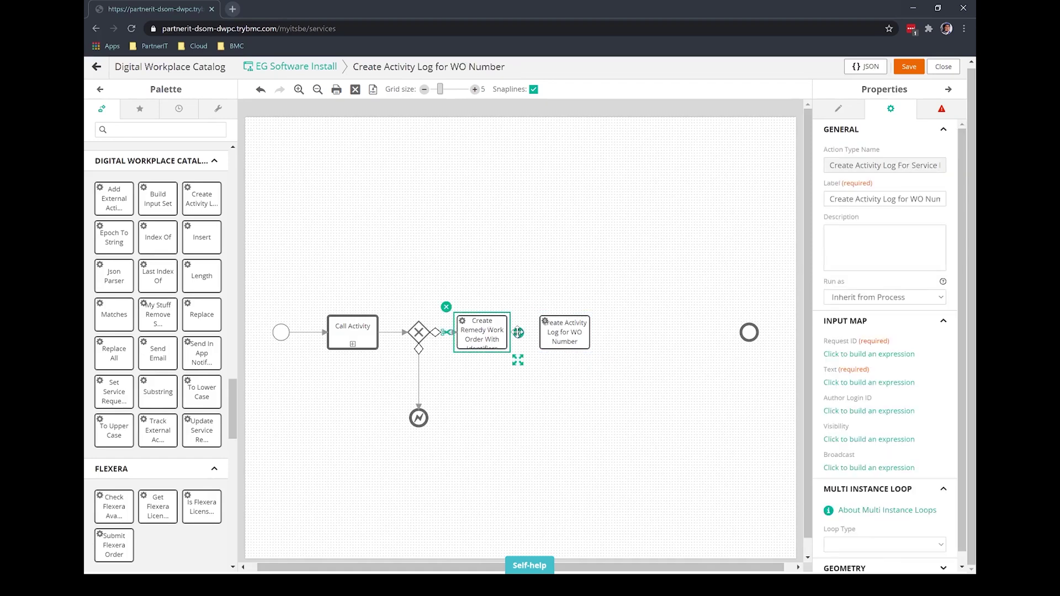
left_click_drag(566, 332, 751, 332)
left_click(565, 336)
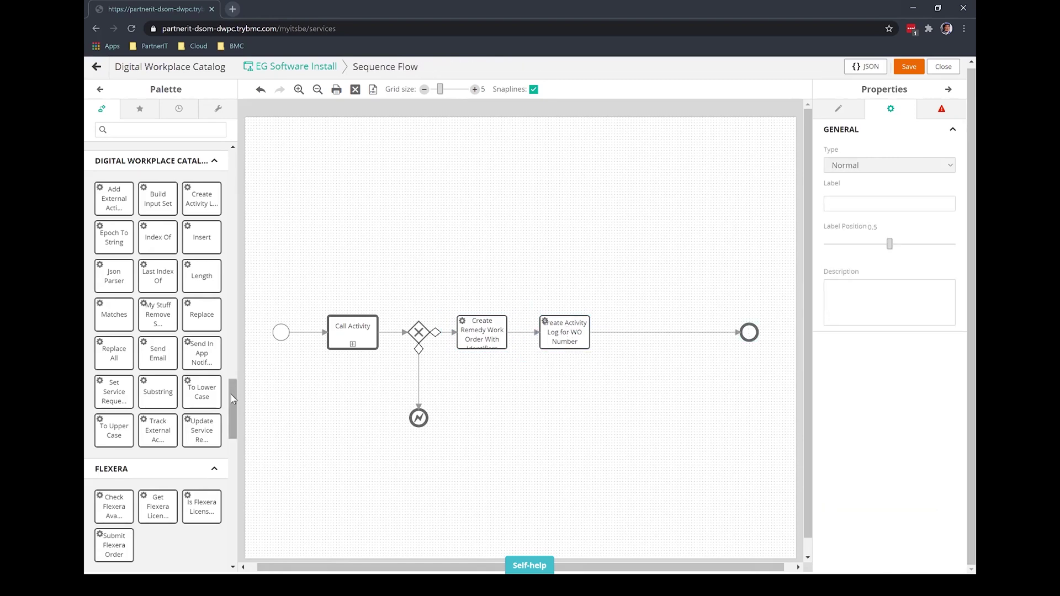
- Set the Connection ID input of the Create Remedy Work Order With Identifiers action to the Remedy connection
left_click(474, 338)
left_click(838, 355)
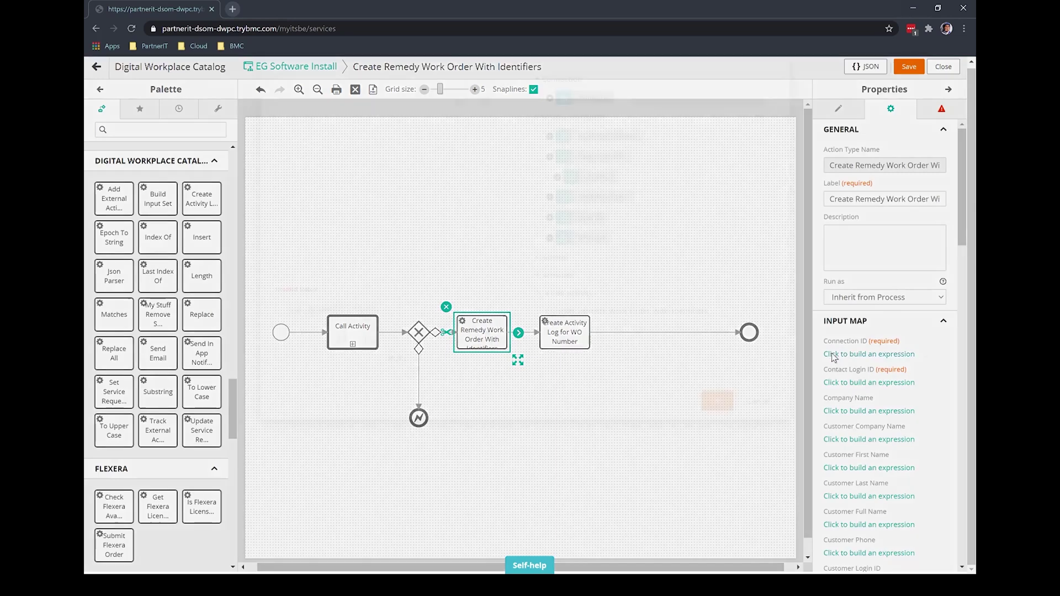
left_click(549, 207)
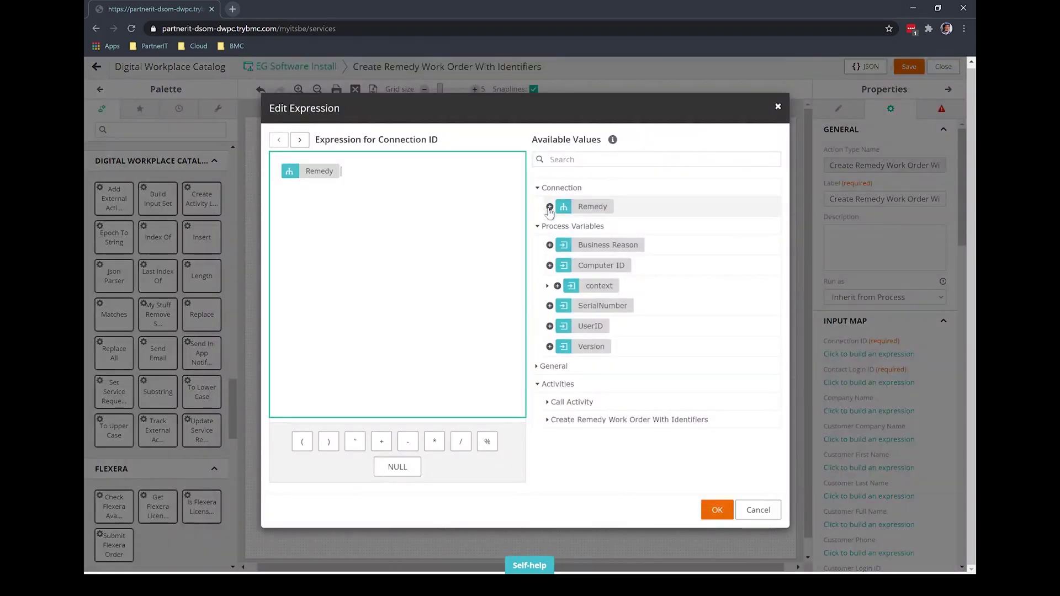
- Set the work order's Contact Login ID input to the Login Name of the context's Requested For User
left_click(299, 140)
left_click(553, 247)
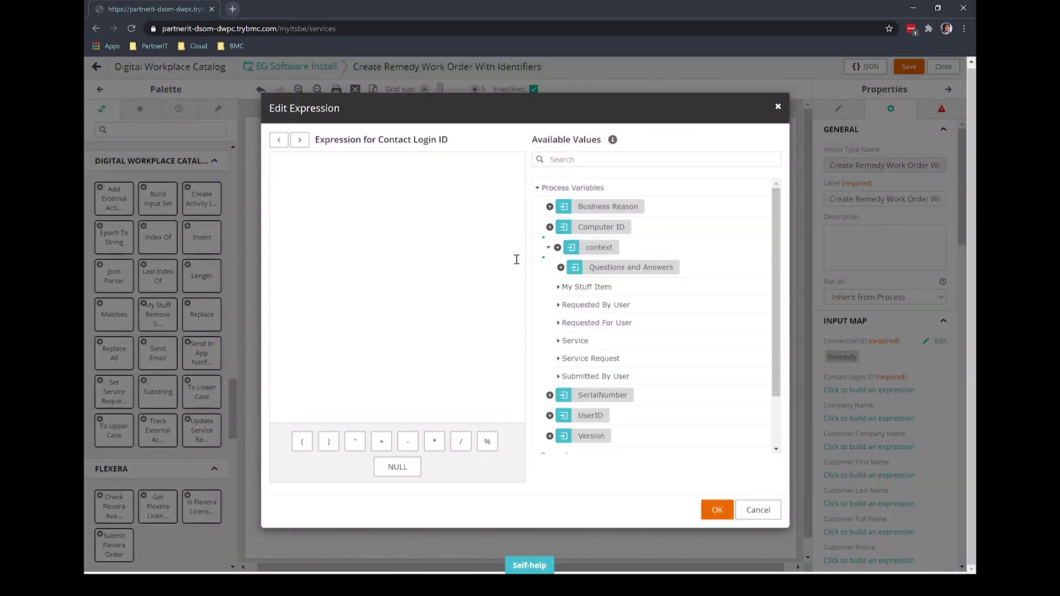
left_click(557, 324)
scroll(607, 386, "down", 3)
left_click(571, 395)
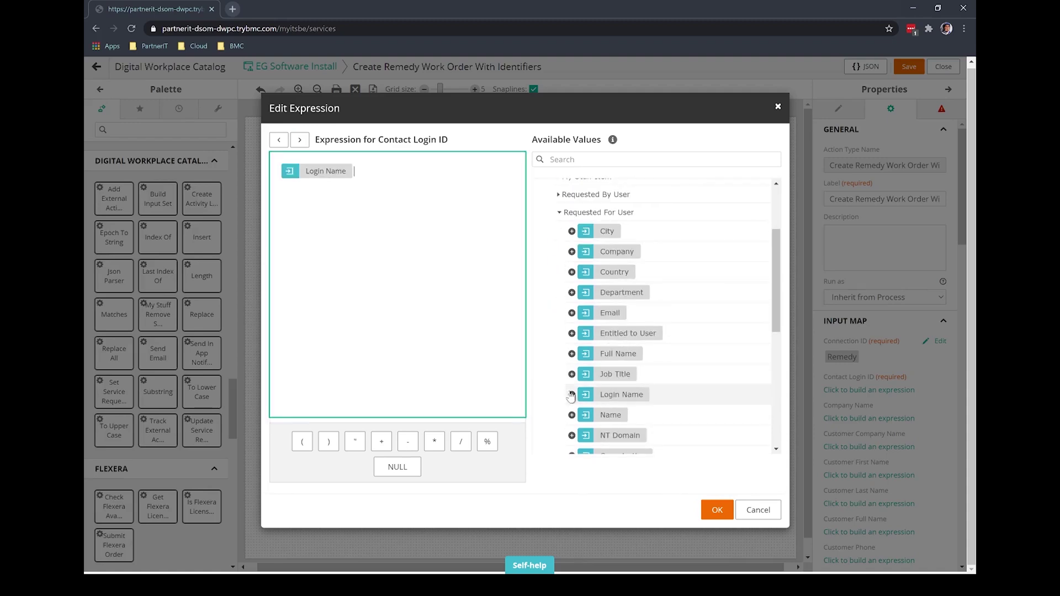
left_click(717, 509)
scroll(869, 420, "down", 2)
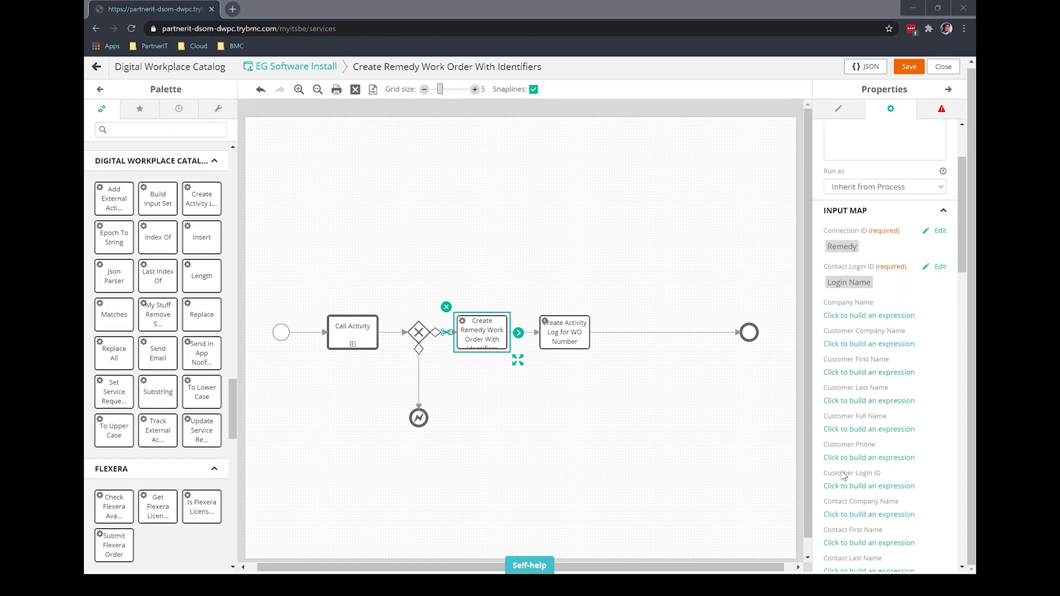
left_click(854, 486)
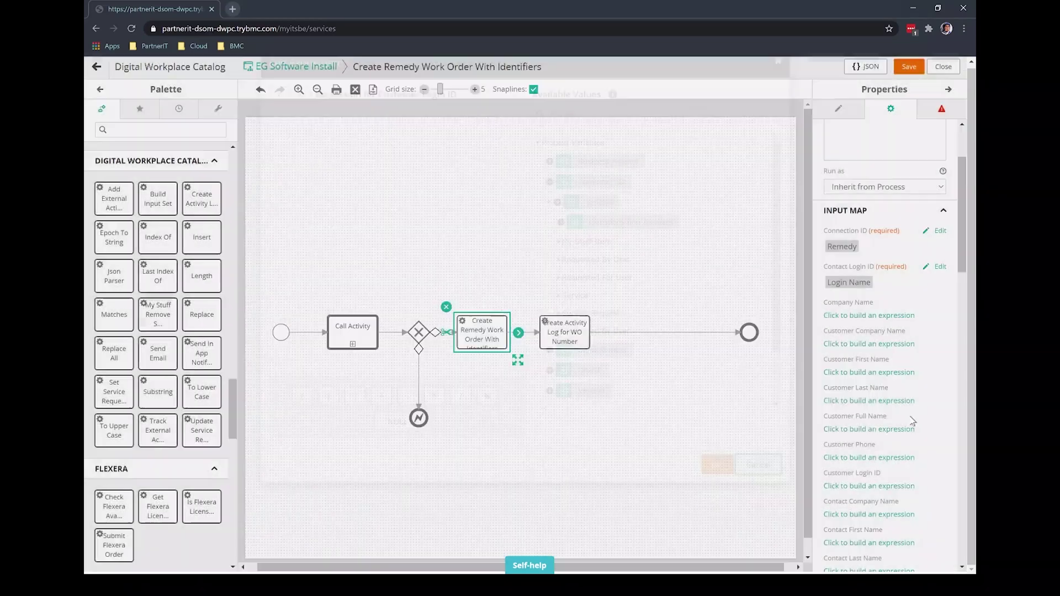
left_click(745, 509)
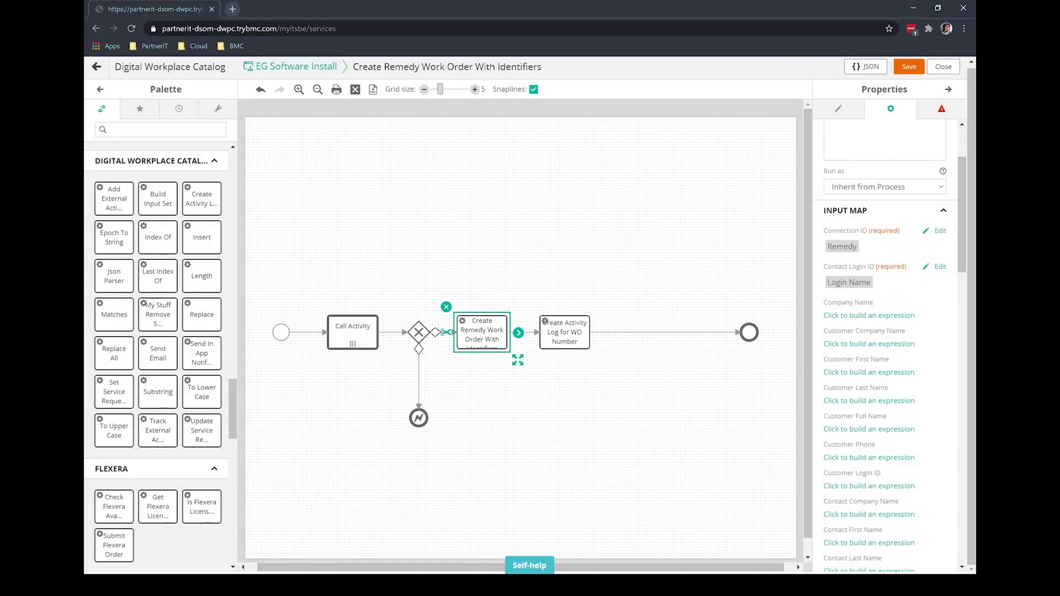
- Set the work order's Summary input to the context's Service Name + " for " + the Requested For User's Full Name
scroll(868, 456, "down", 4)
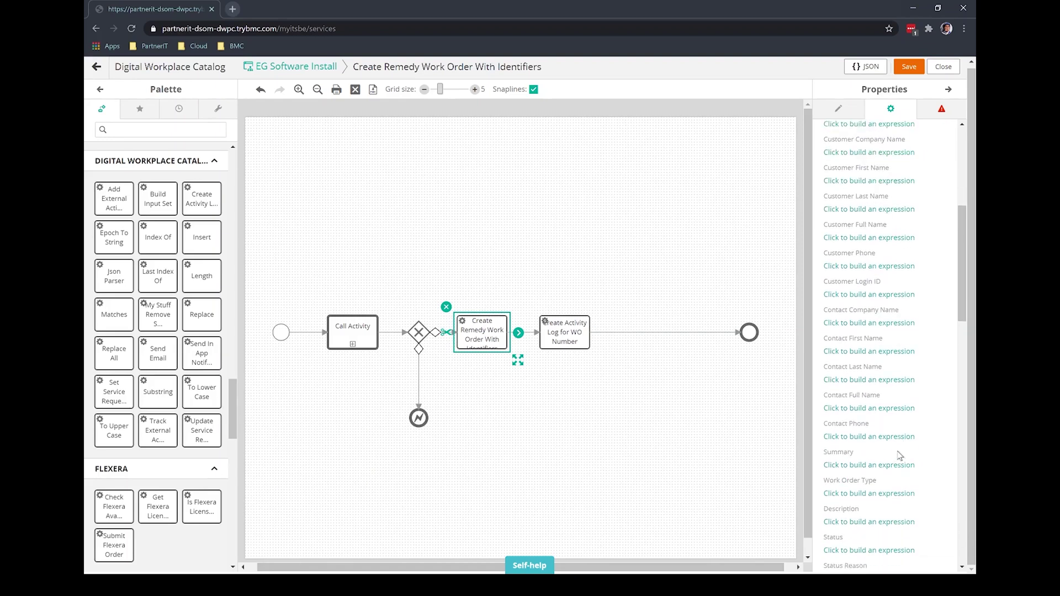
left_click(868, 436)
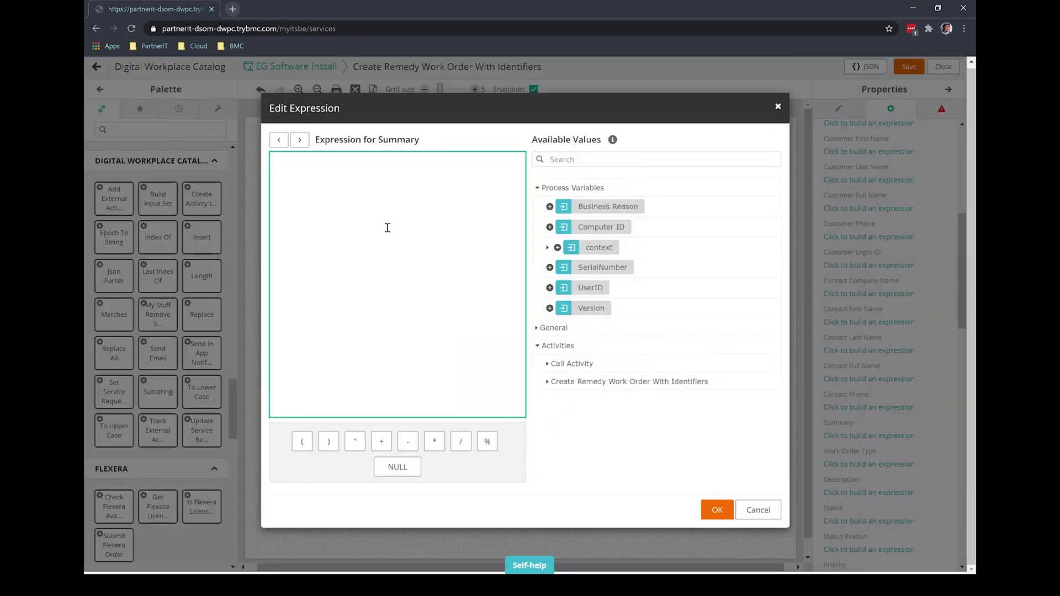
left_click(547, 247)
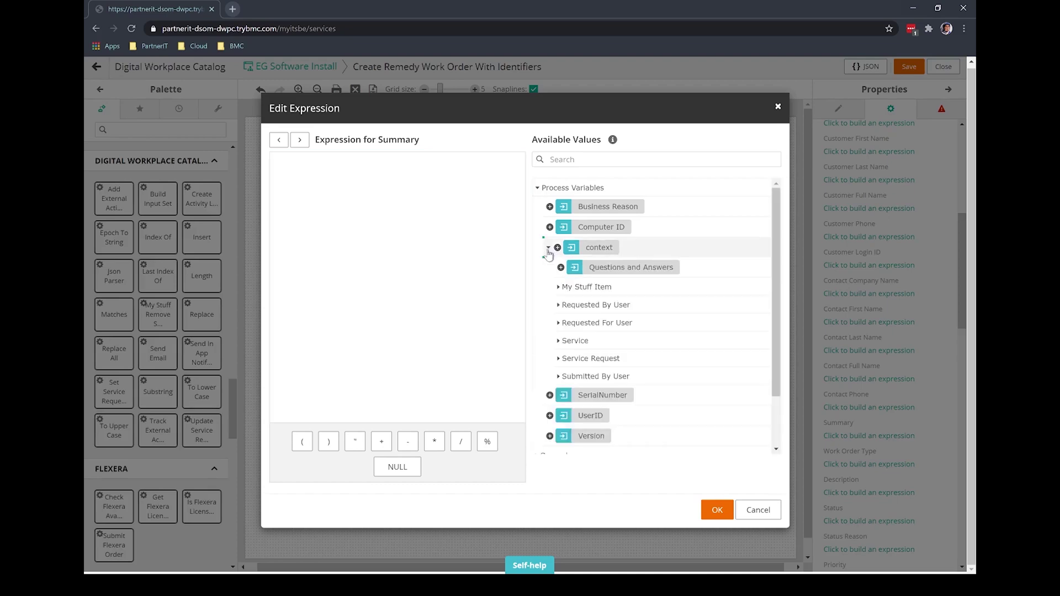
left_click(558, 341)
scroll(563, 356, "down", 4)
left_click(571, 363)
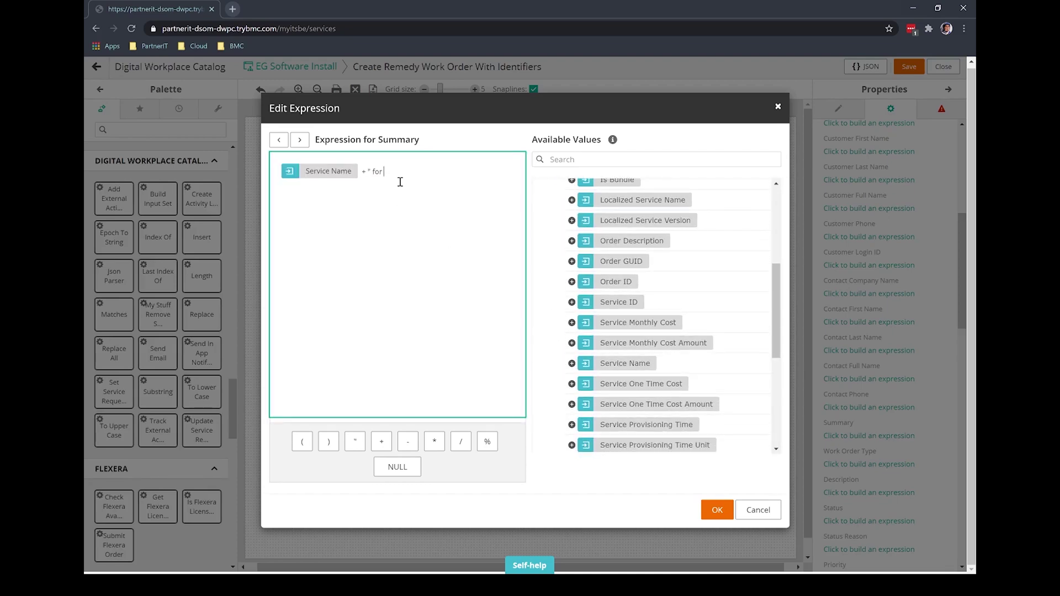
scroll(551, 265, "up", 4)
left_click(559, 325)
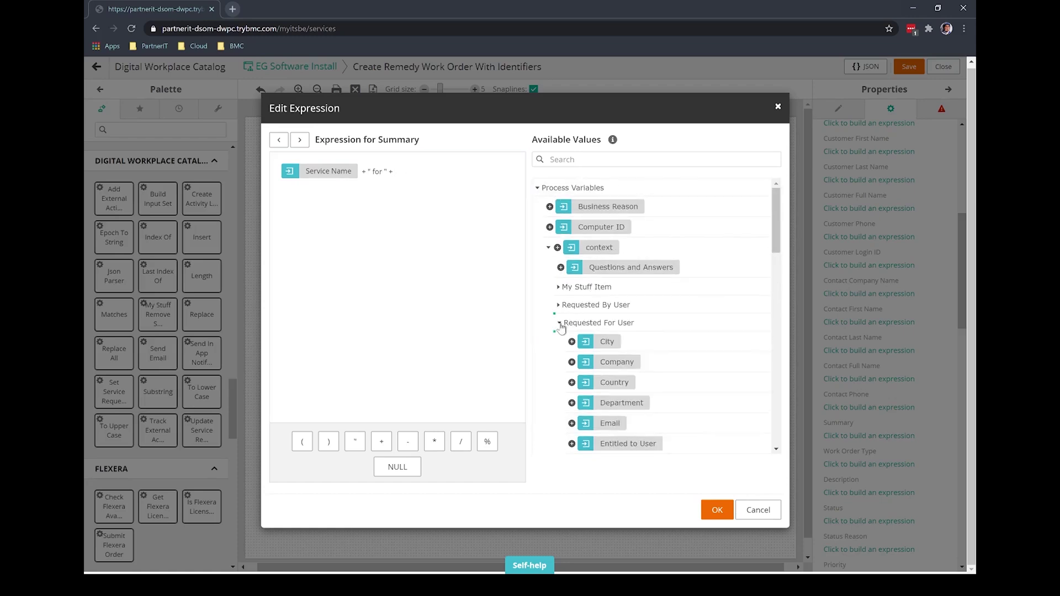
scroll(624, 328, "down", 4)
left_click(618, 298)
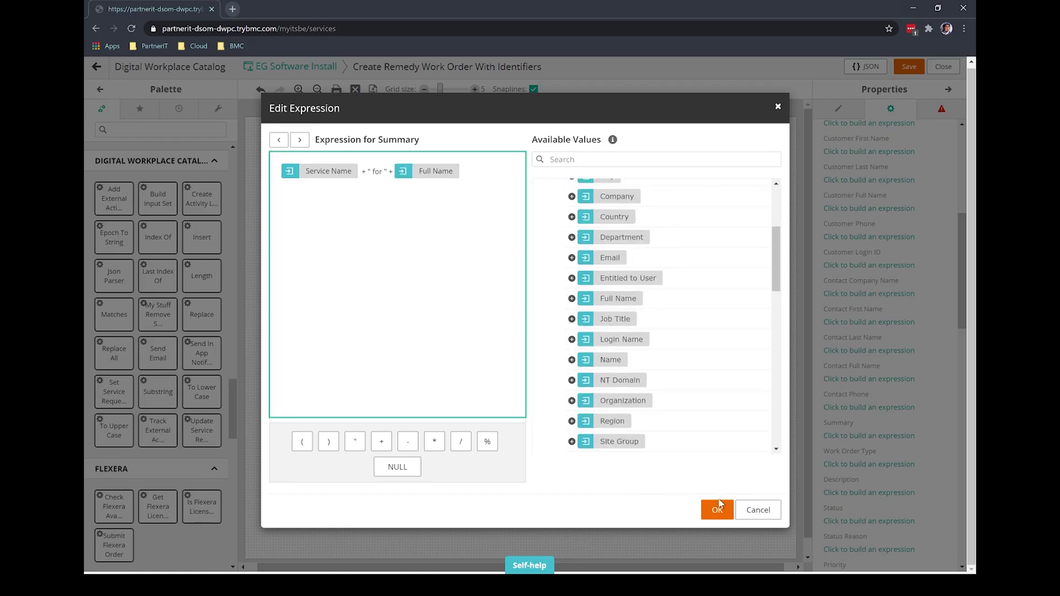
left_click(300, 140)
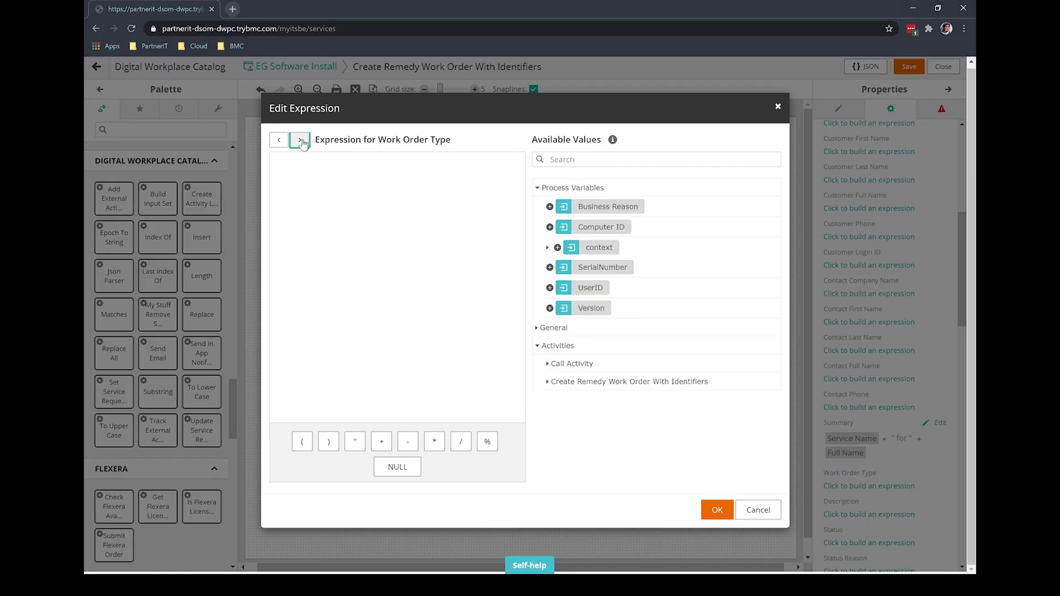
- Set the work order's Description input to the Requested For User's Full Name + " requires eSoftware because " + Business Reason
left_click(301, 140)
left_click(379, 181)
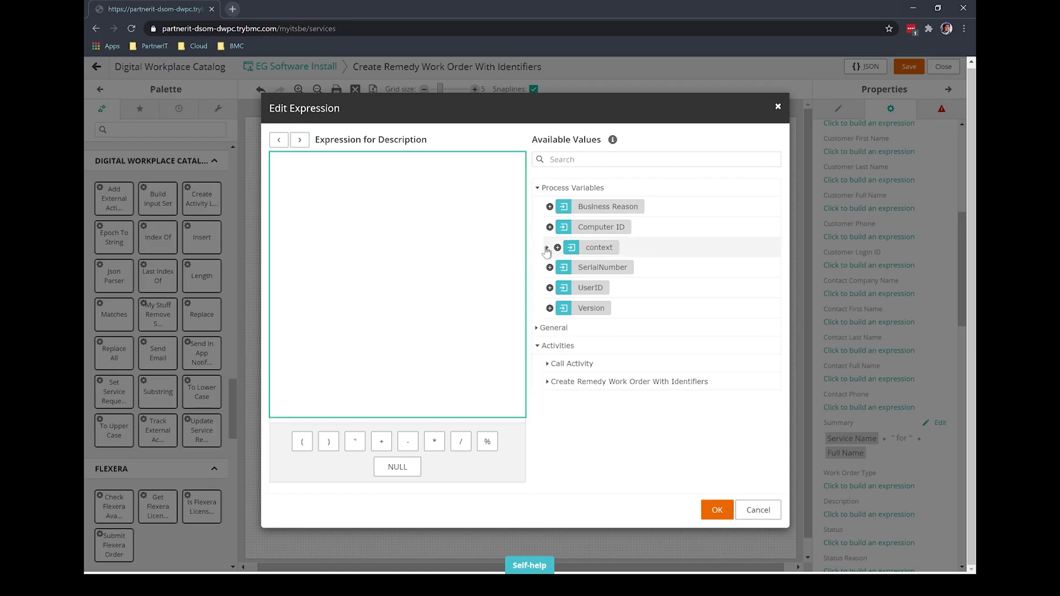
left_click(547, 248)
left_click(558, 323)
scroll(569, 386, "down", 2)
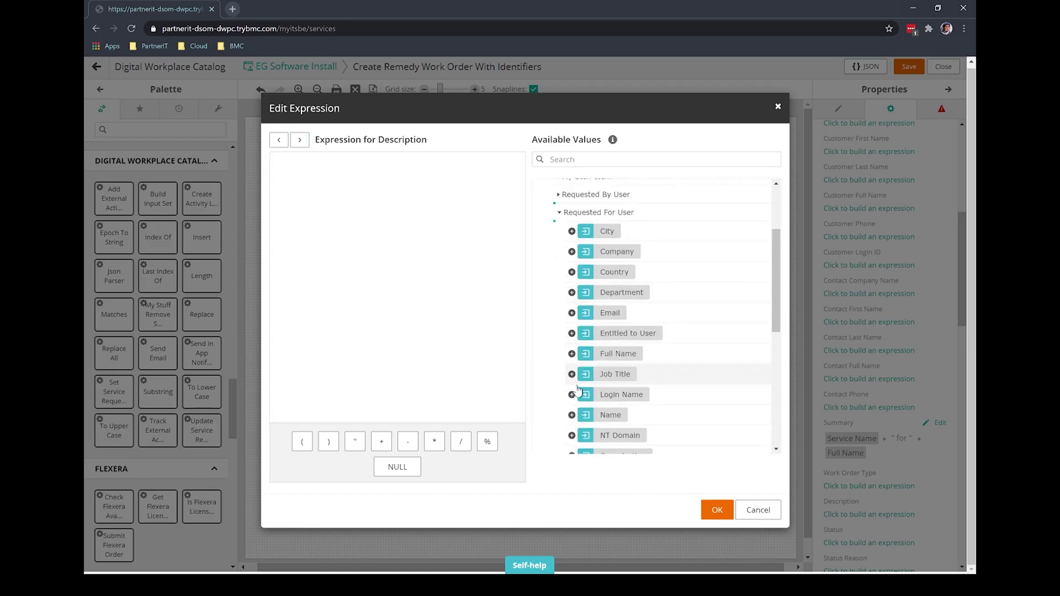
left_click(572, 354)
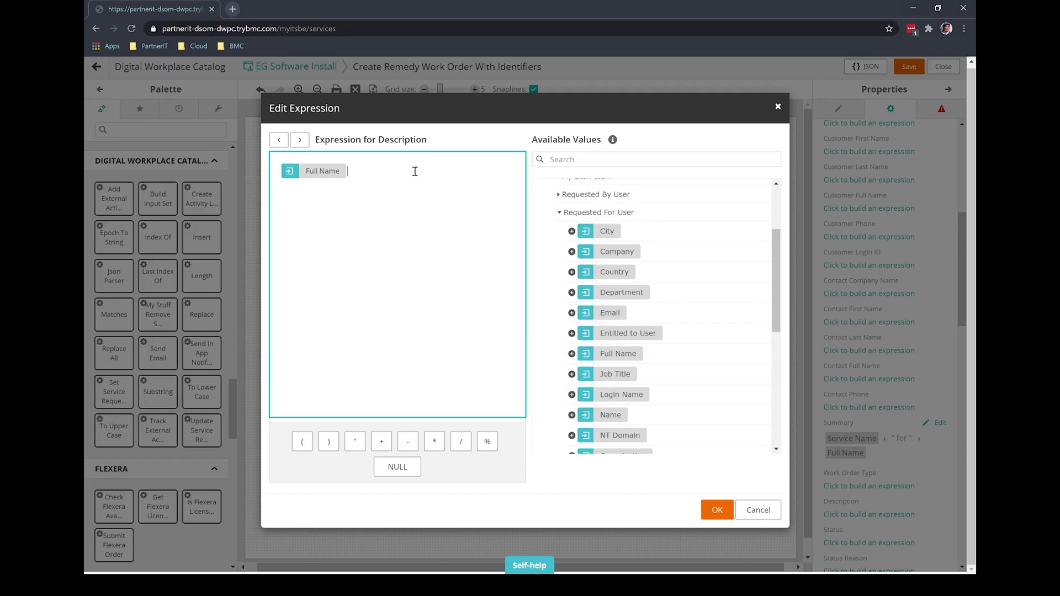
type("+ \" requires eSoftware becaue")
scroll(631, 357, "down", 5)
scroll(631, 357, "up", 3)
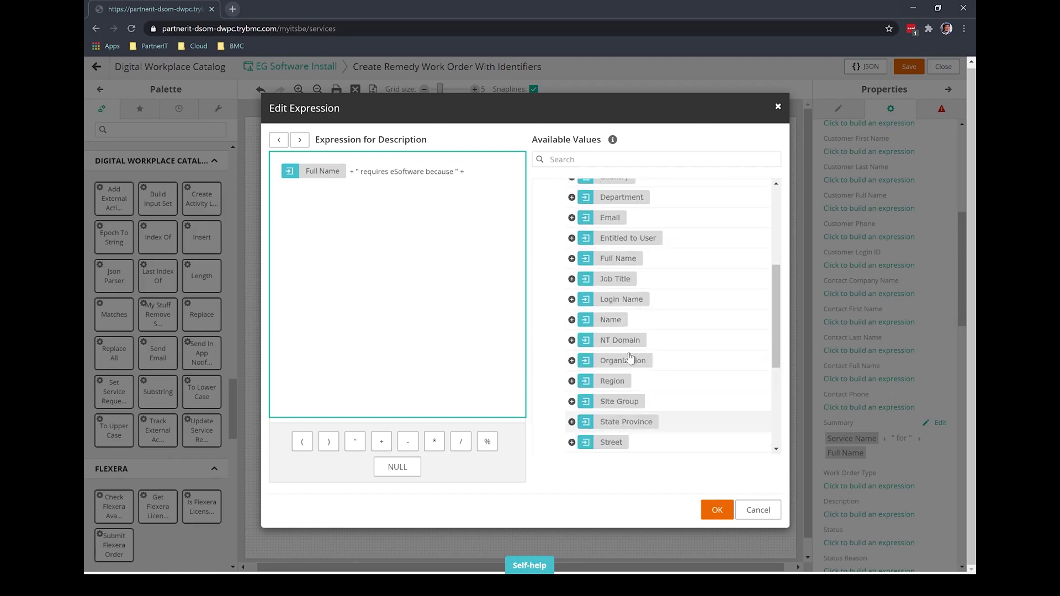
scroll(630, 357, "up", 5)
left_click(547, 247)
left_click(549, 206)
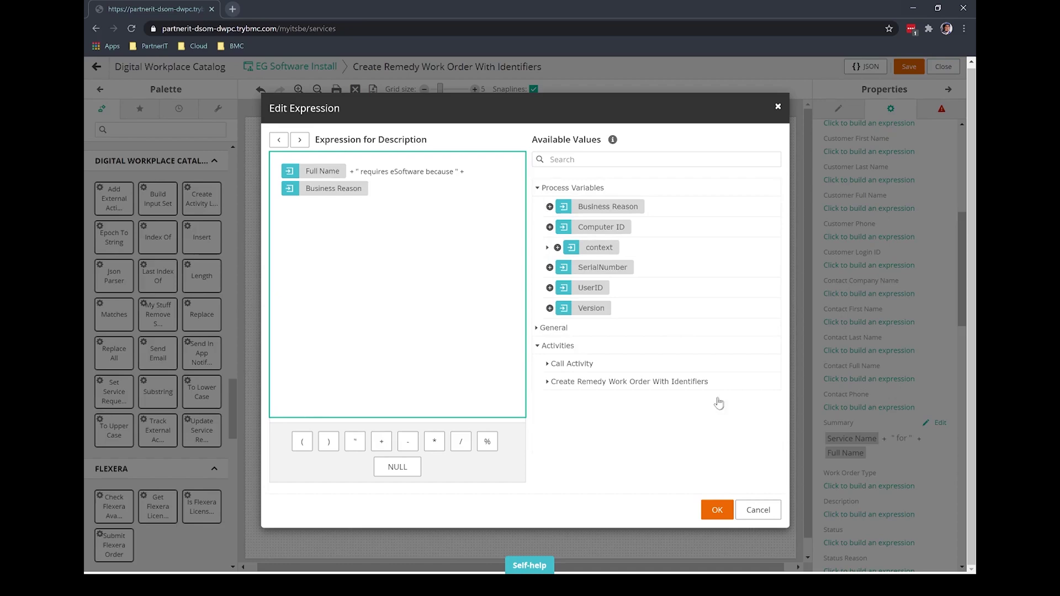
left_click(717, 509)
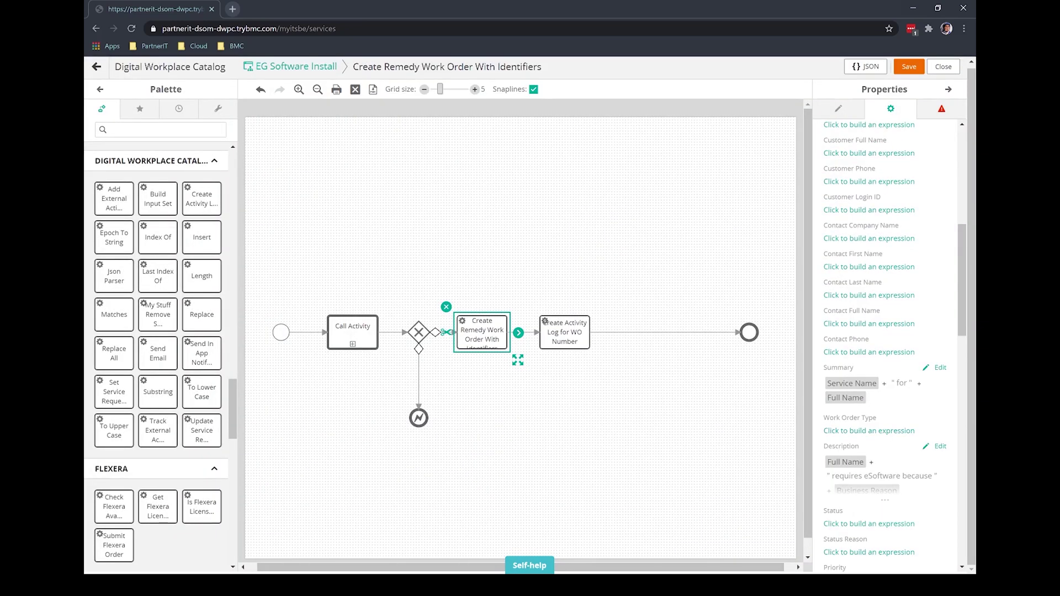
- Set the work order action's Correlation ID input to the general Process Correlation ID value
scroll(890, 374, "down", 5)
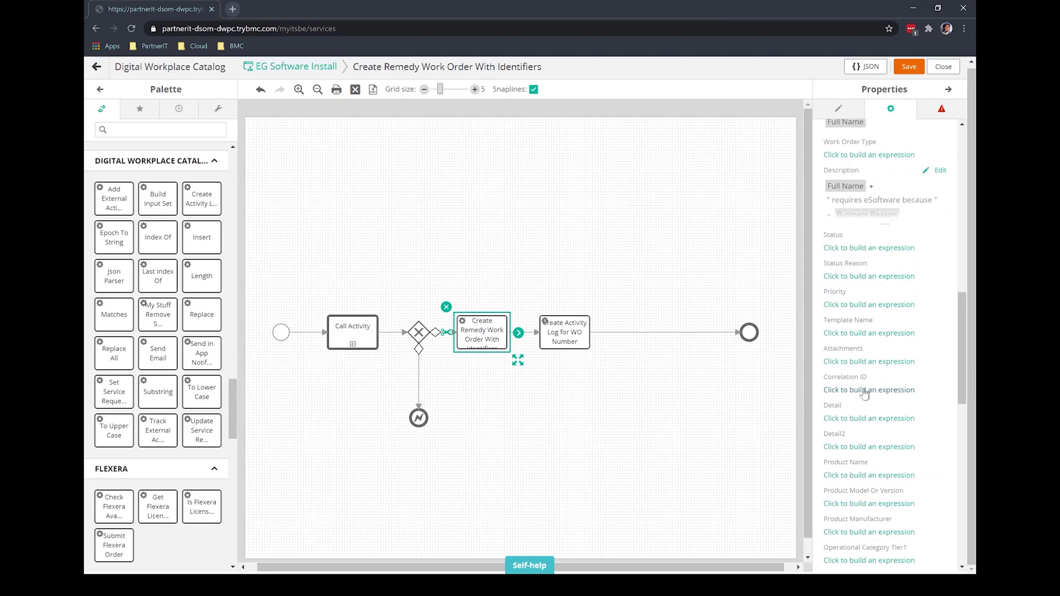
left_click(864, 391)
left_click(569, 159)
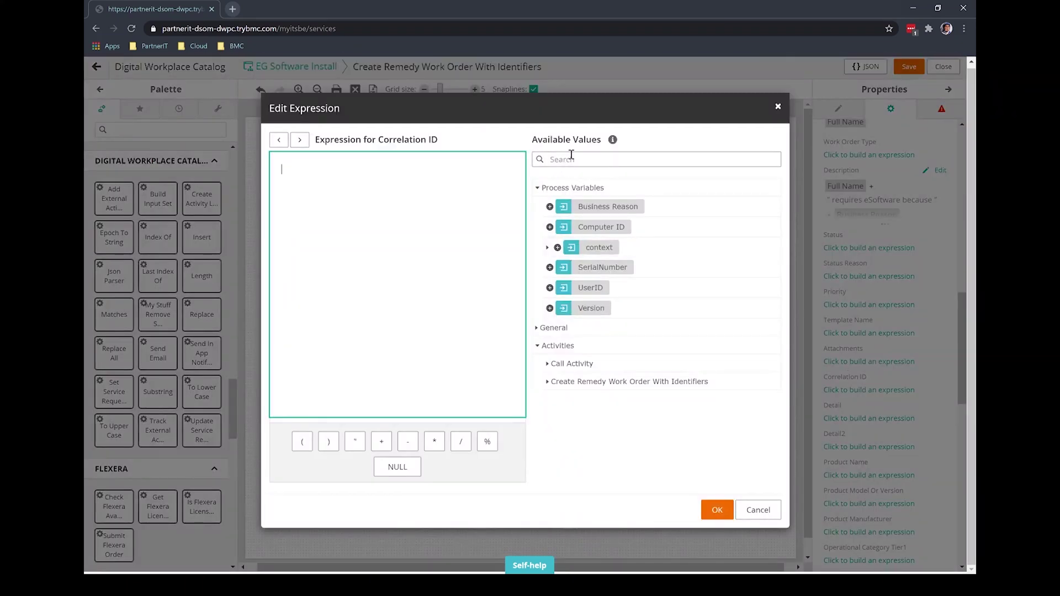
type("process")
left_click(539, 206)
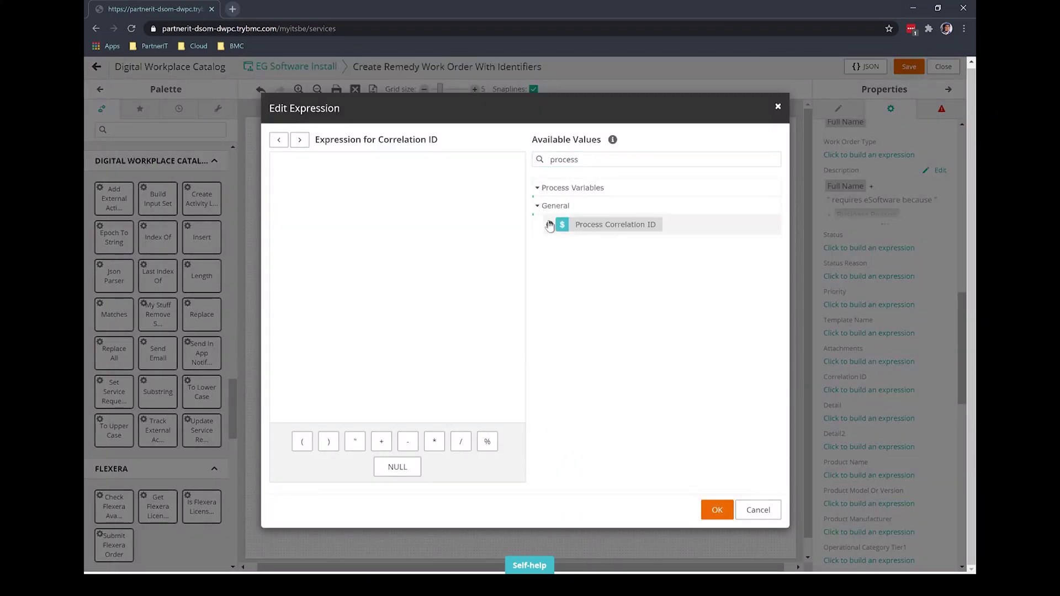
left_click(549, 224)
left_click(717, 509)
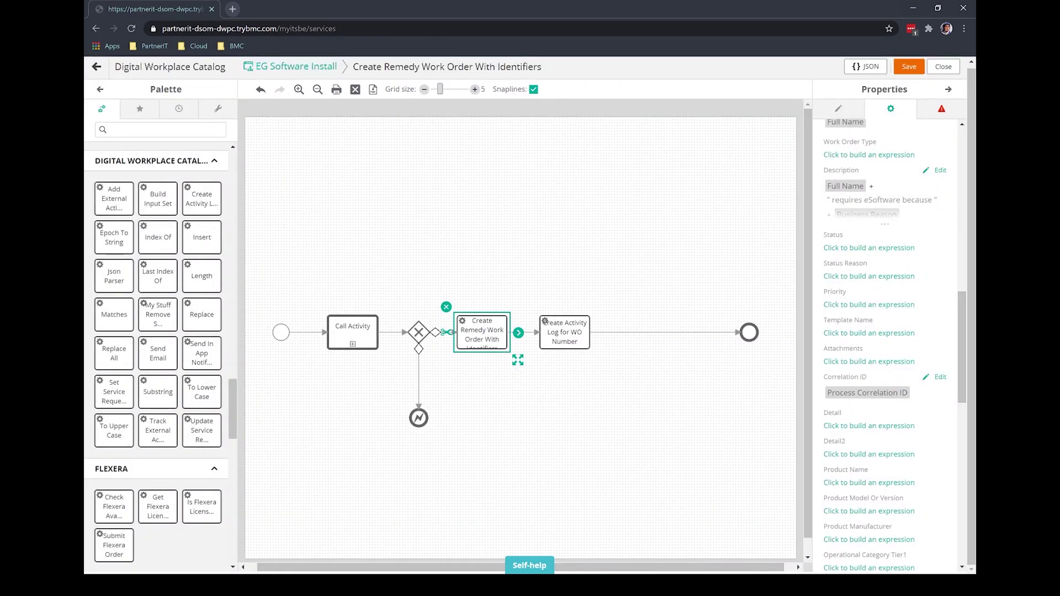
- Set the Request ID input of the Create Activity Log for WO Number action to the context's Service Request ID
scroll(861, 370, "down", 8)
scroll(863, 367, "up", 6)
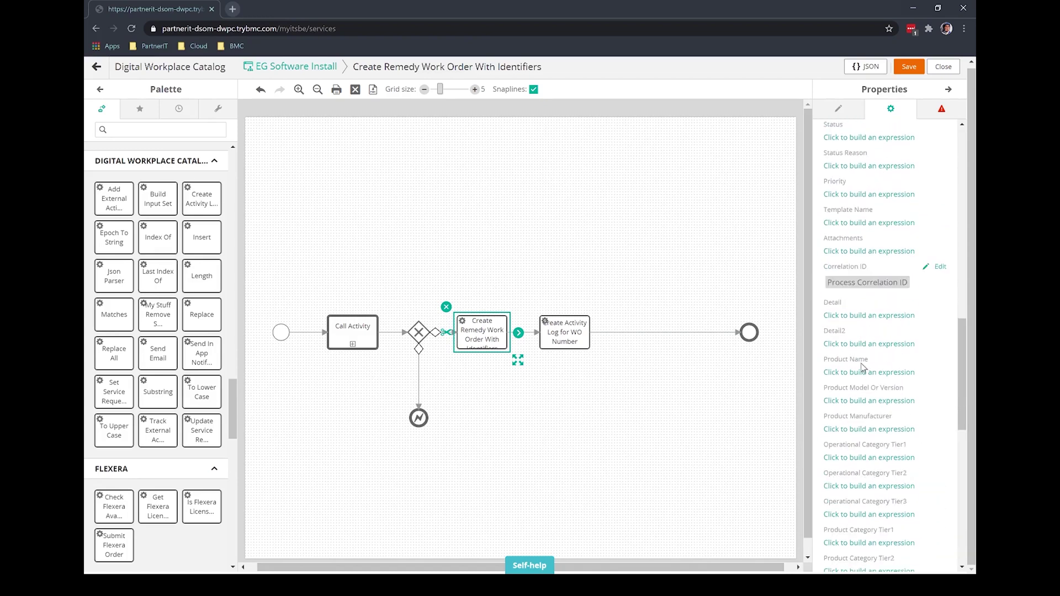
scroll(860, 363, "up", 5)
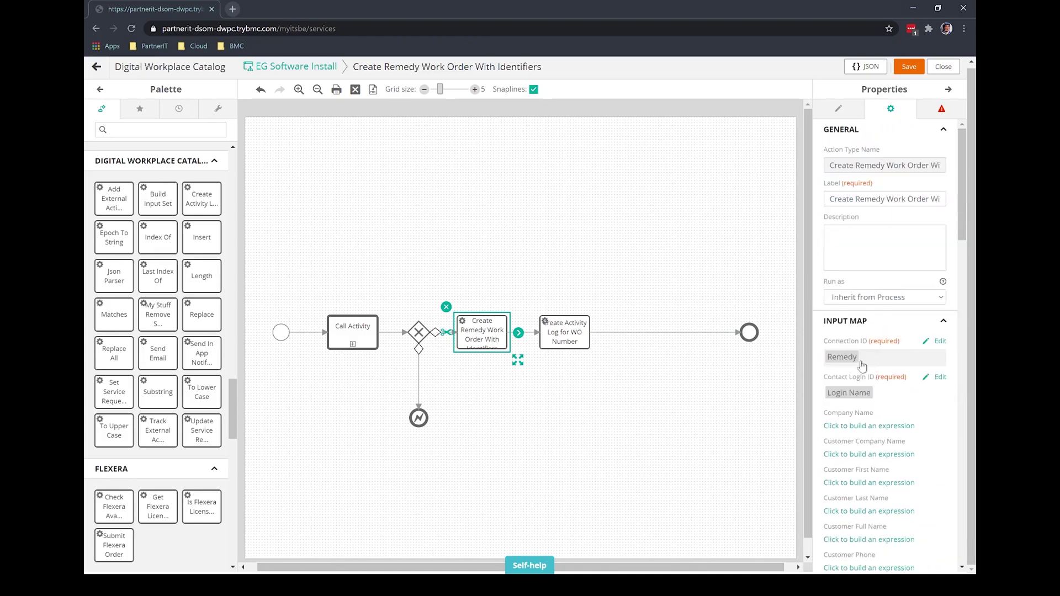
left_click(555, 331)
left_click(900, 354)
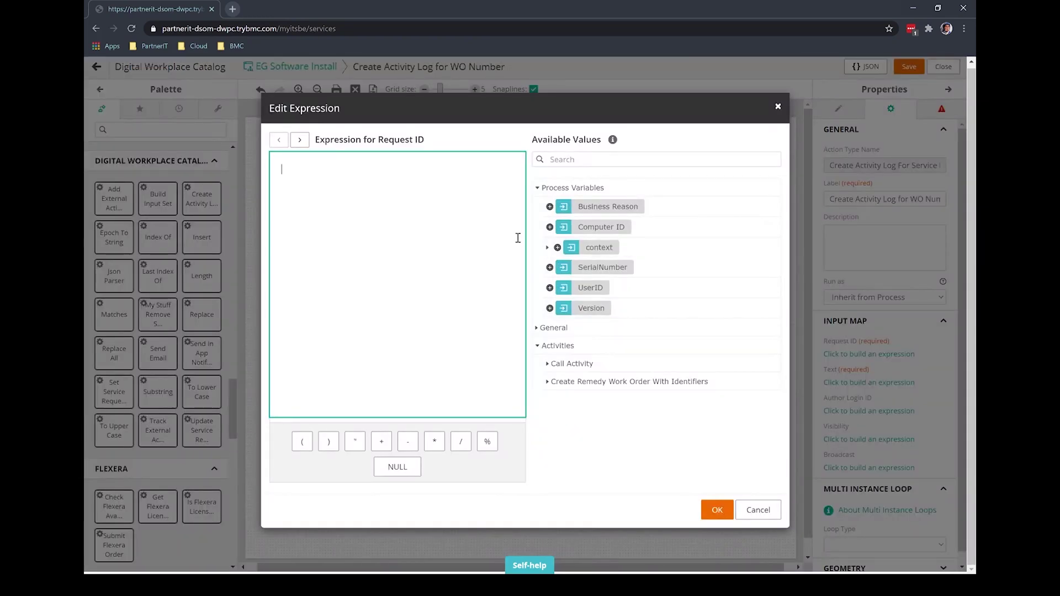
left_click(547, 247)
left_click(559, 357)
scroll(624, 392, "down", 1)
left_click(624, 389)
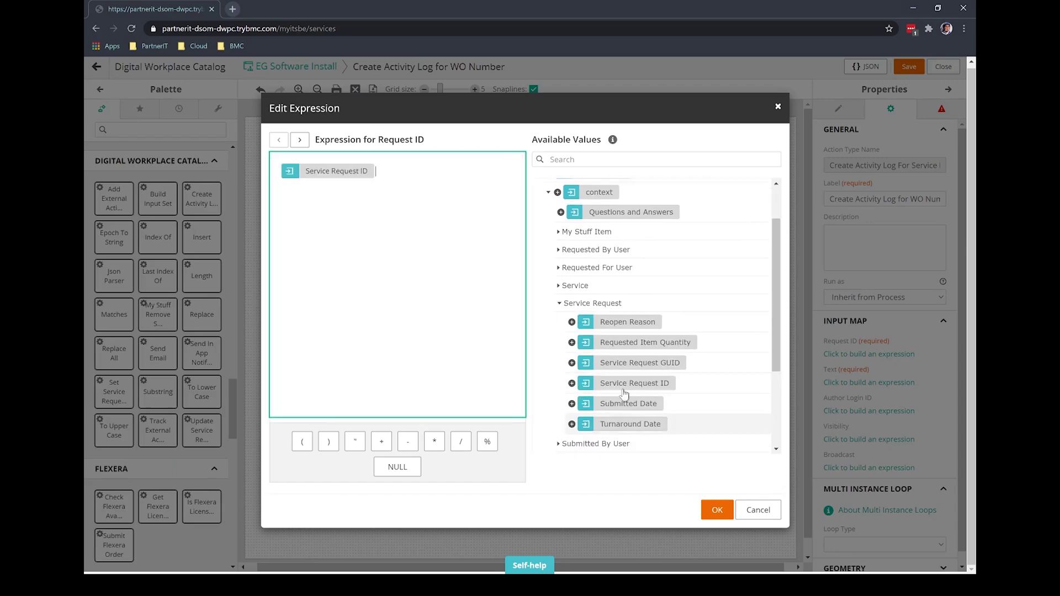
- Set the activity log's Text input to "Work Order " + the Remedy work order output's Work Order ID + " created."
left_click(299, 140)
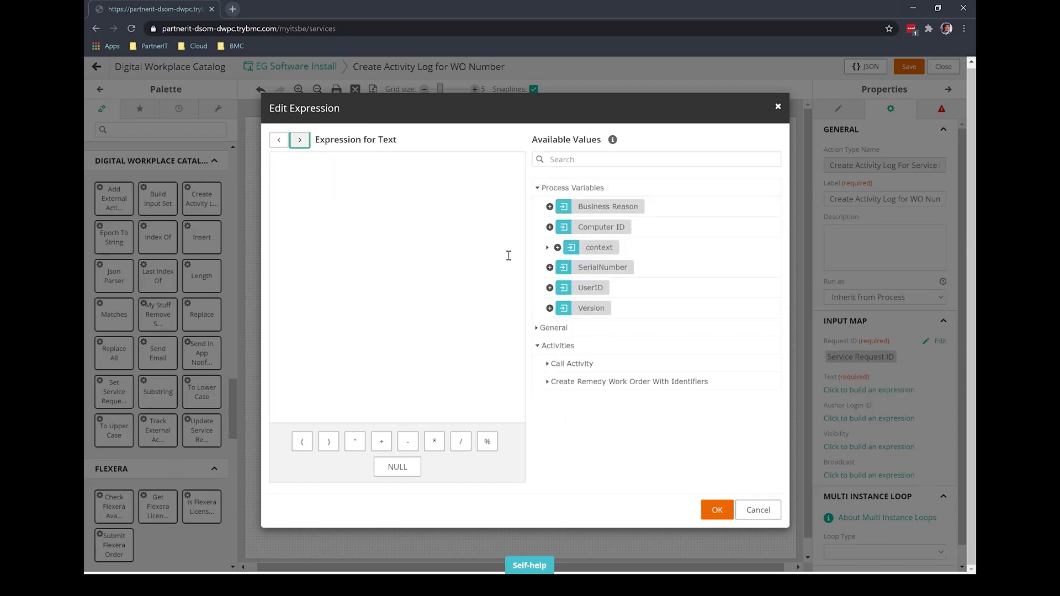
left_click(462, 232)
type("\"Wor")
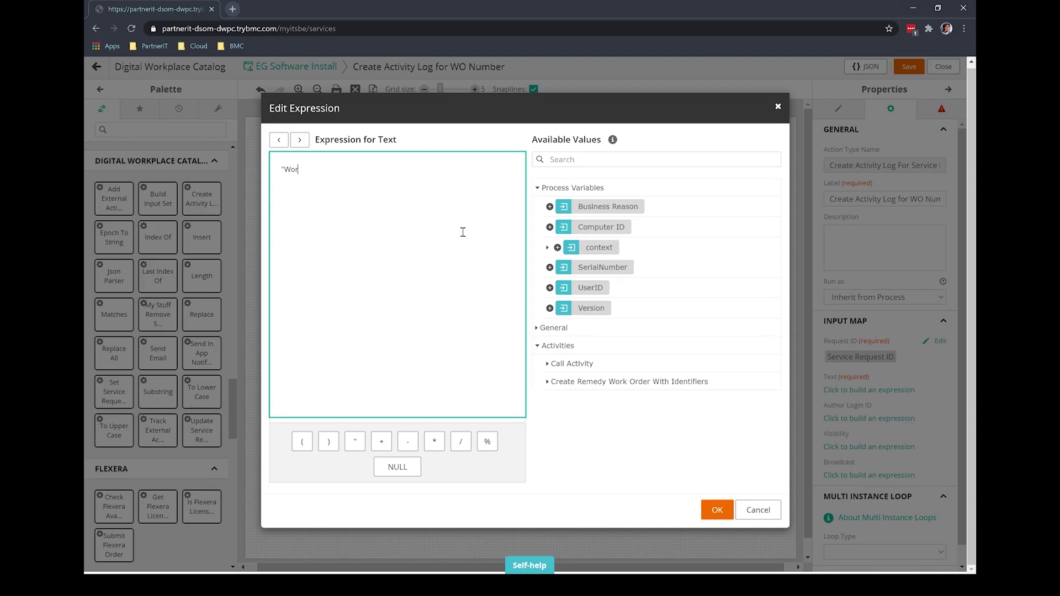
type("k Order \" +")
left_click(546, 382)
left_click(559, 400)
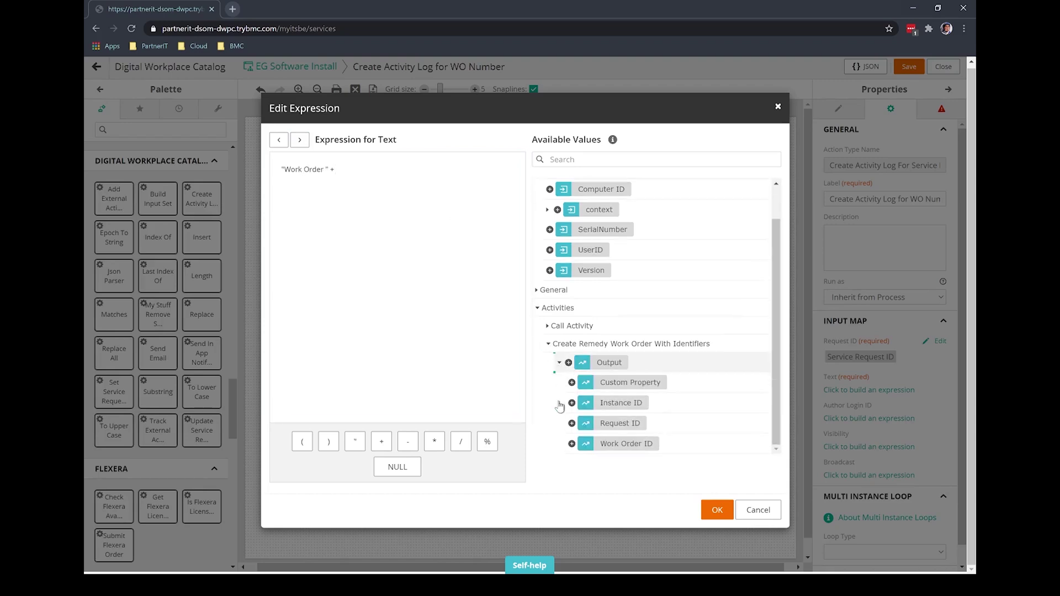
left_click(571, 443)
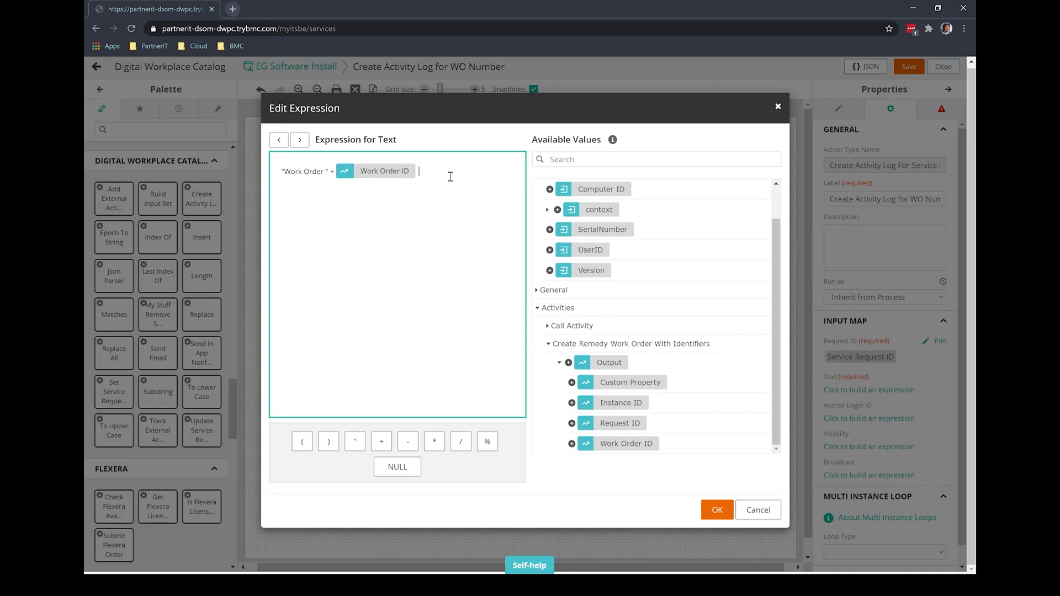
type("+ \" created.\"")
left_click(717, 509)
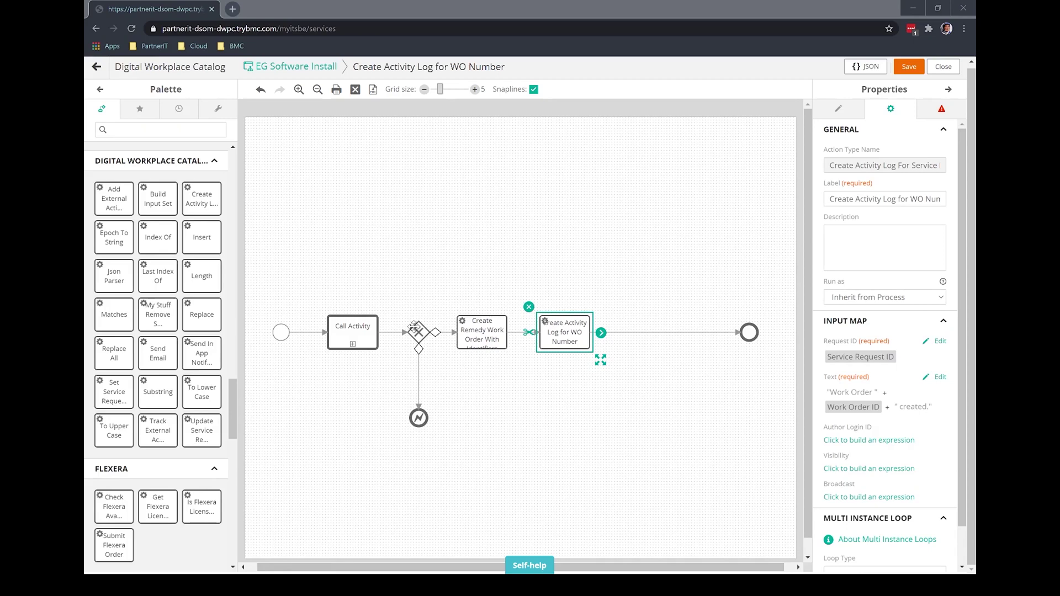
- Add a Create Activity Log For Service Request action above the work order action, with Request ID set to the context's Service Request ID
left_click_drag(202, 199, 481, 265)
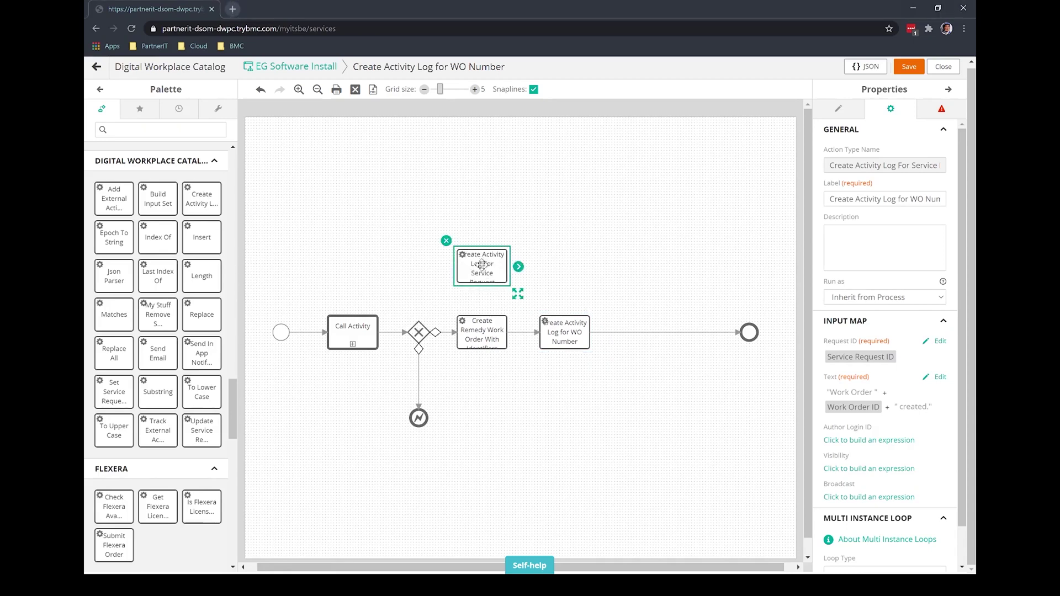
left_click(845, 354)
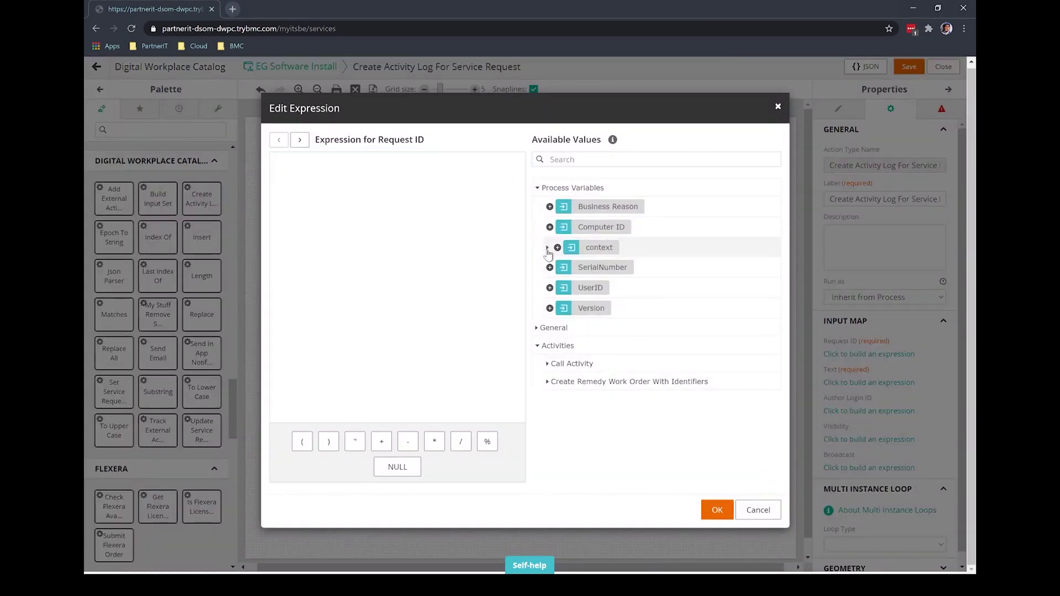
left_click(547, 248)
left_click(559, 358)
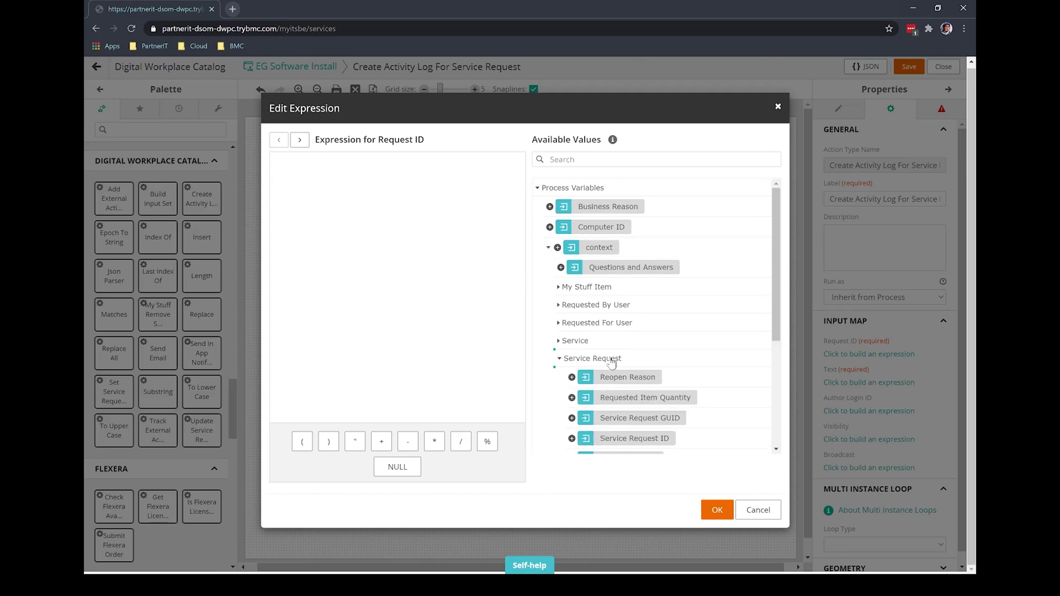
scroll(611, 363, "down", 2)
left_click_drag(634, 328, 335, 169)
- Set the Text input of the new activity log action to "You got DENIED"
left_click(299, 140)
left_click(335, 169)
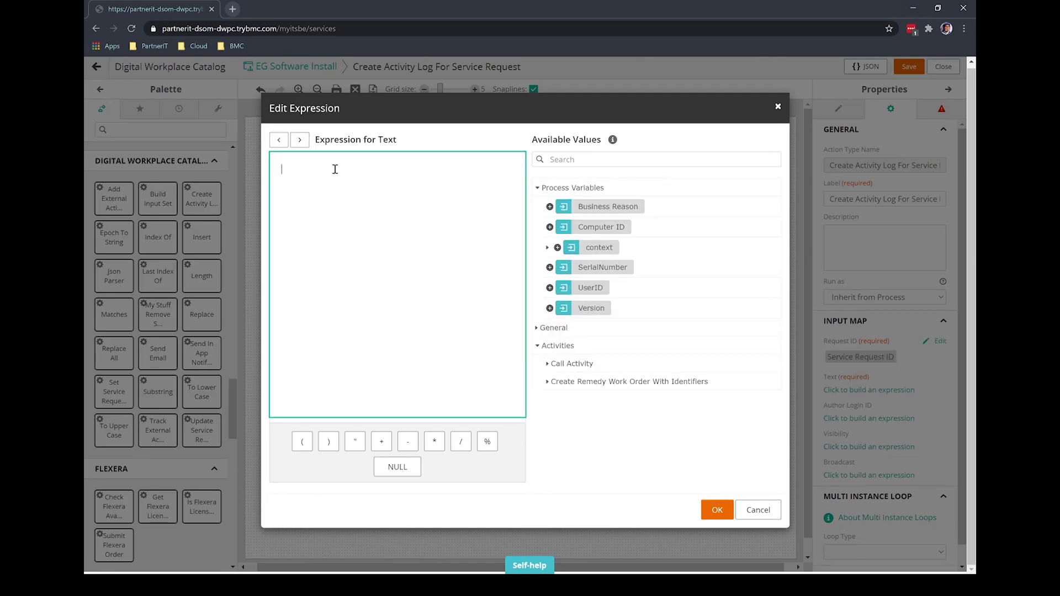
type("\"You got DENIED\"")
left_click(716, 508)
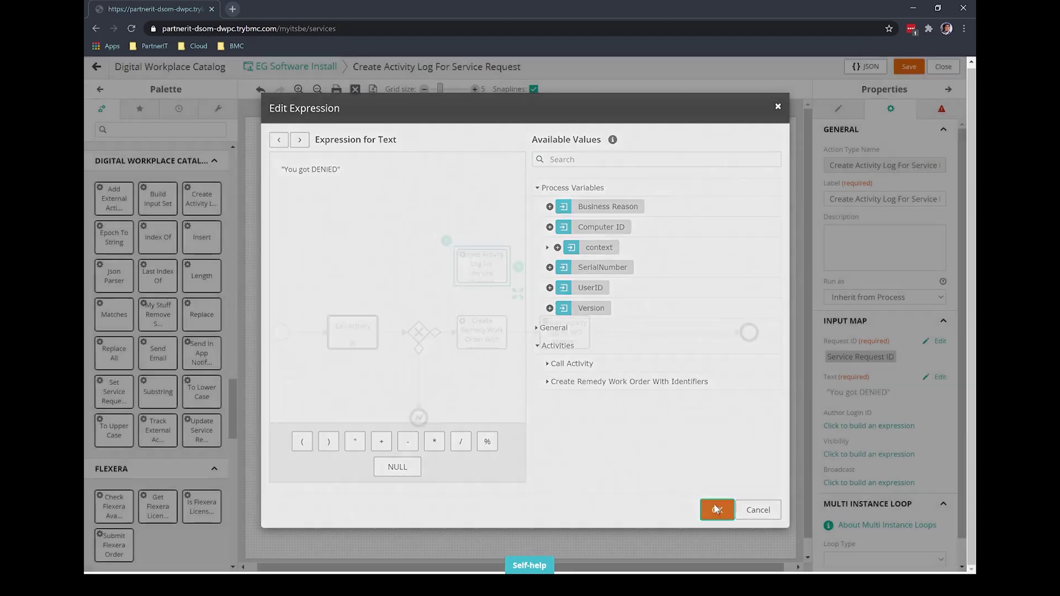
- Connect the gateway to the new activity log action with a Default sequence flow, and link a Set Service Request Status action after it
left_click(419, 332)
left_click_drag(438, 332, 475, 264)
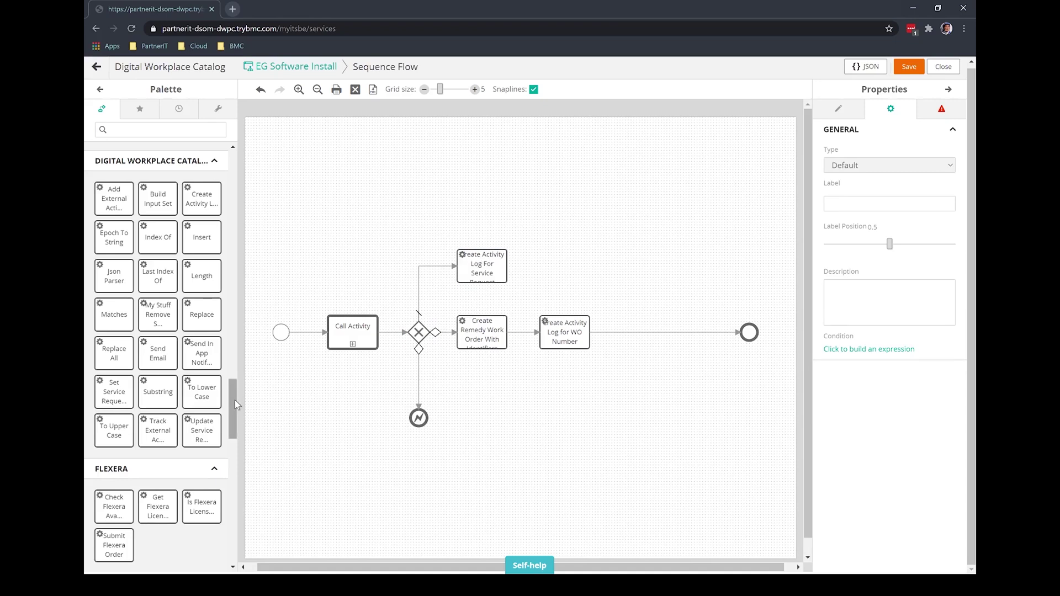
left_click_drag(114, 393, 563, 265)
left_click(482, 265)
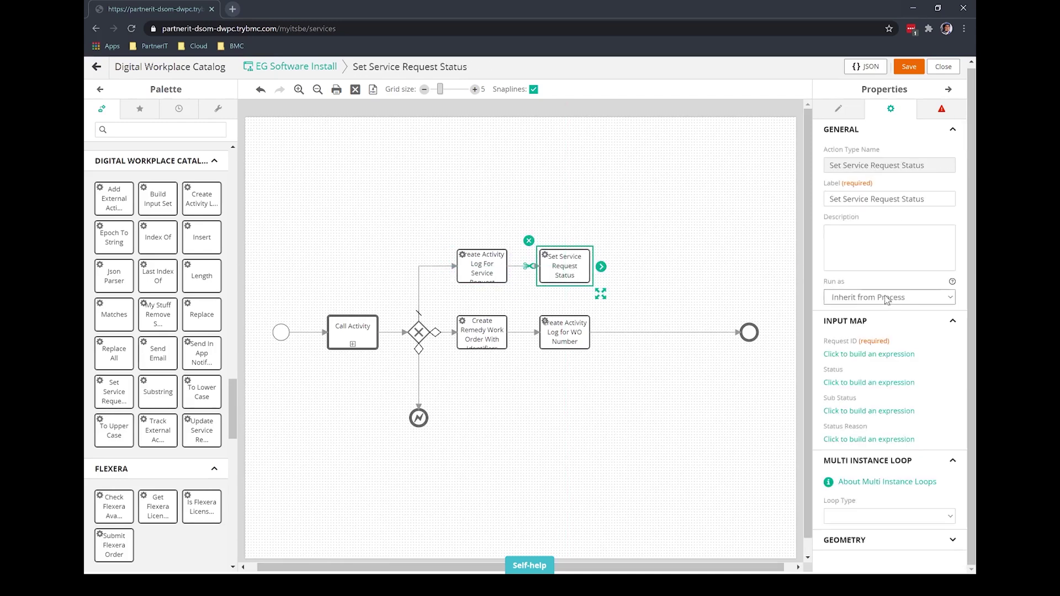
- Set the Request ID input of the Set Service Request Status action to the context's Service Request ID
left_click(845, 354)
left_click(548, 245)
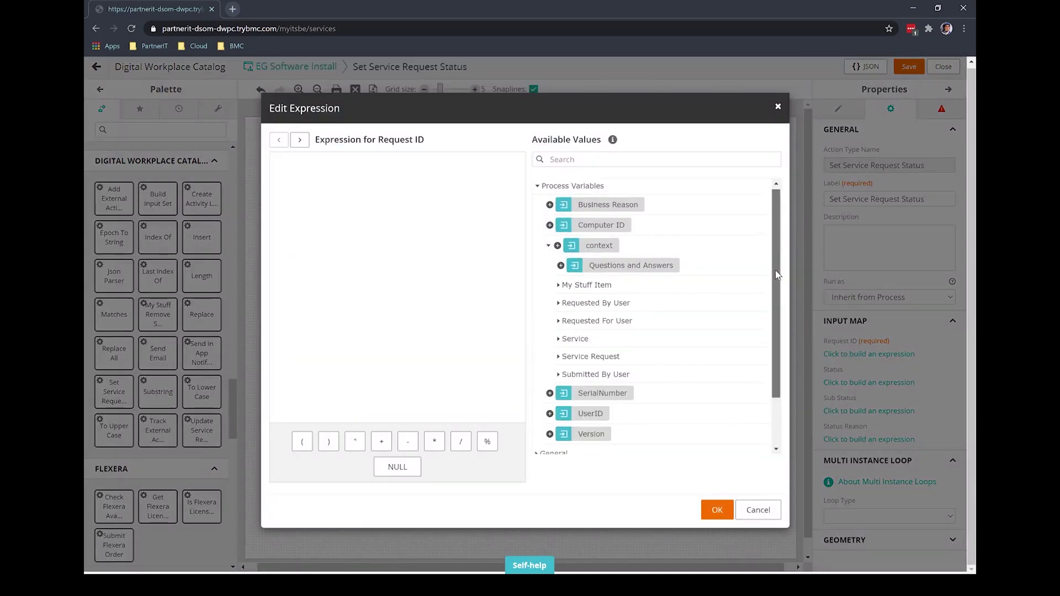
scroll(663, 298, "down", 1)
left_click(559, 312)
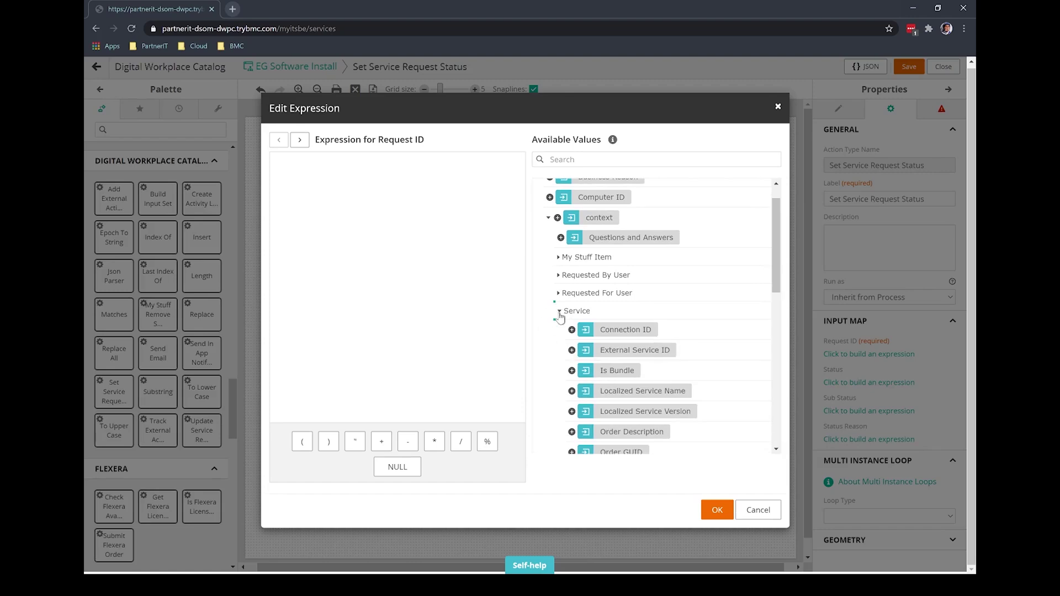
left_click(560, 311)
left_click(560, 330)
double_click(626, 408)
left_click(716, 510)
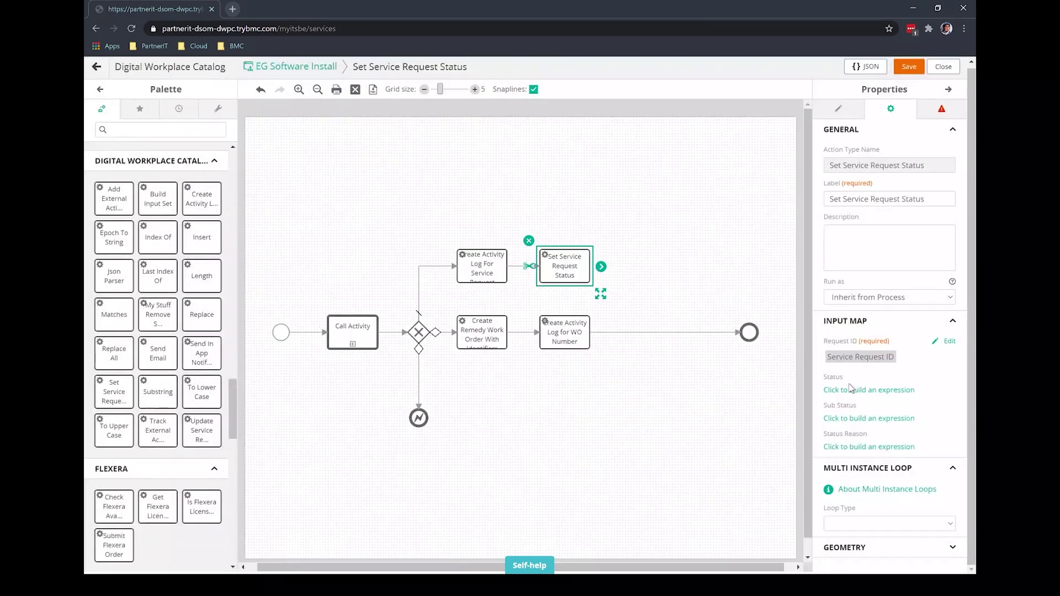
- Set the Status input of the Set Service Request Status action to "Cancelled" and connect the action to the End event
left_click(850, 389)
type("\"Cancelled\"")
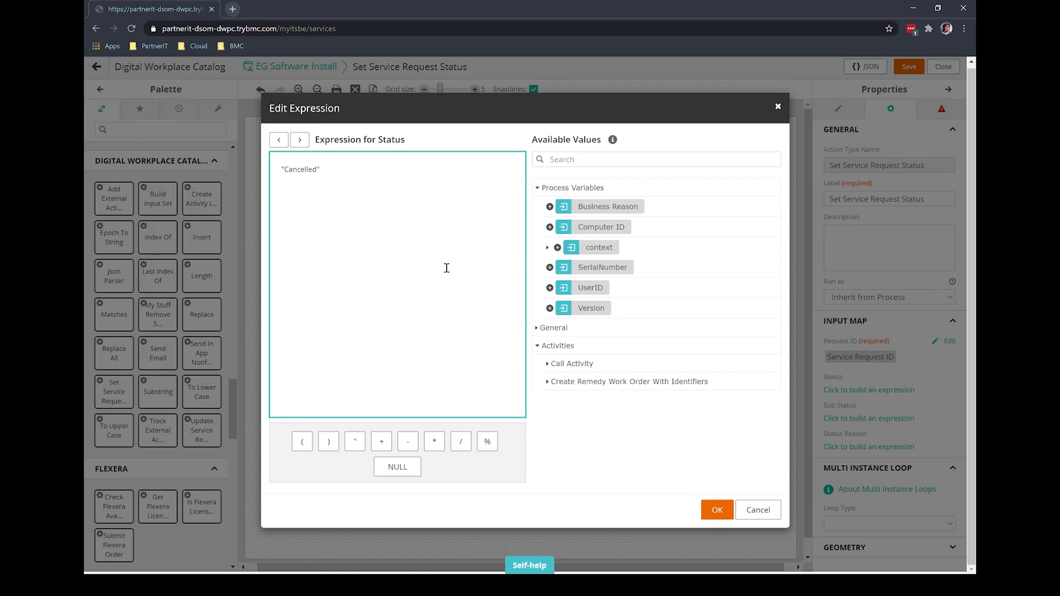
left_click(715, 510)
left_click_drag(601, 267, 728, 330)
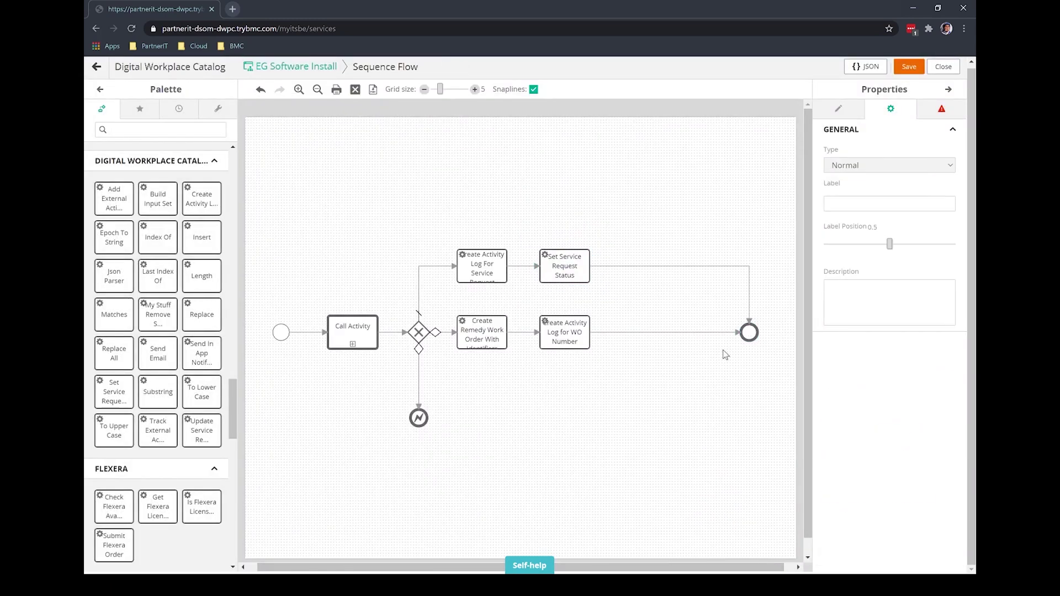
- Correct the validation issue by setting the Error End event's Error Message to "An error happened during the approval process"
left_click(943, 117)
left_click(942, 207)
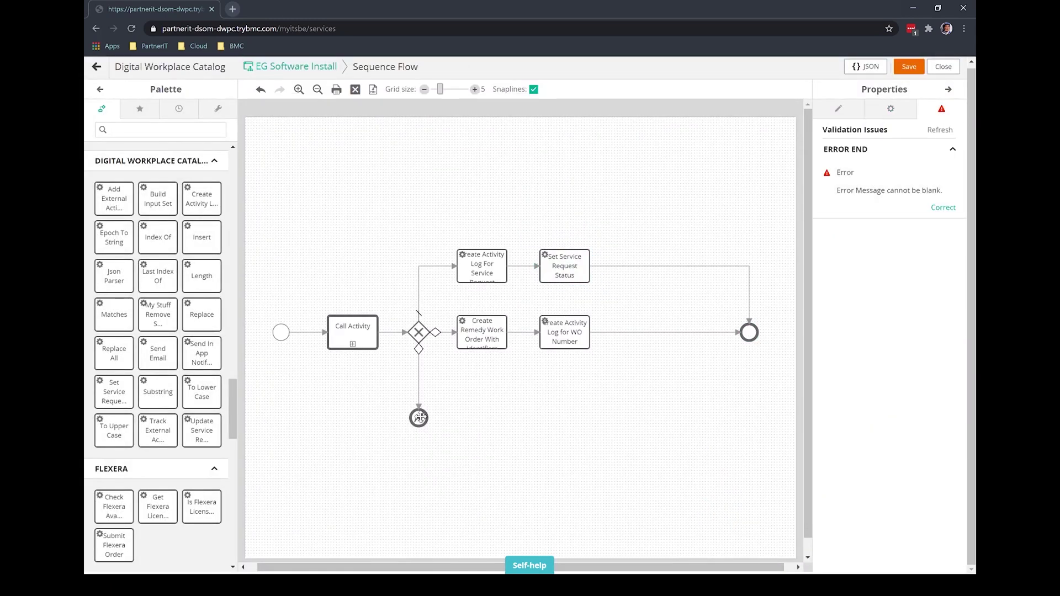
left_click(879, 287)
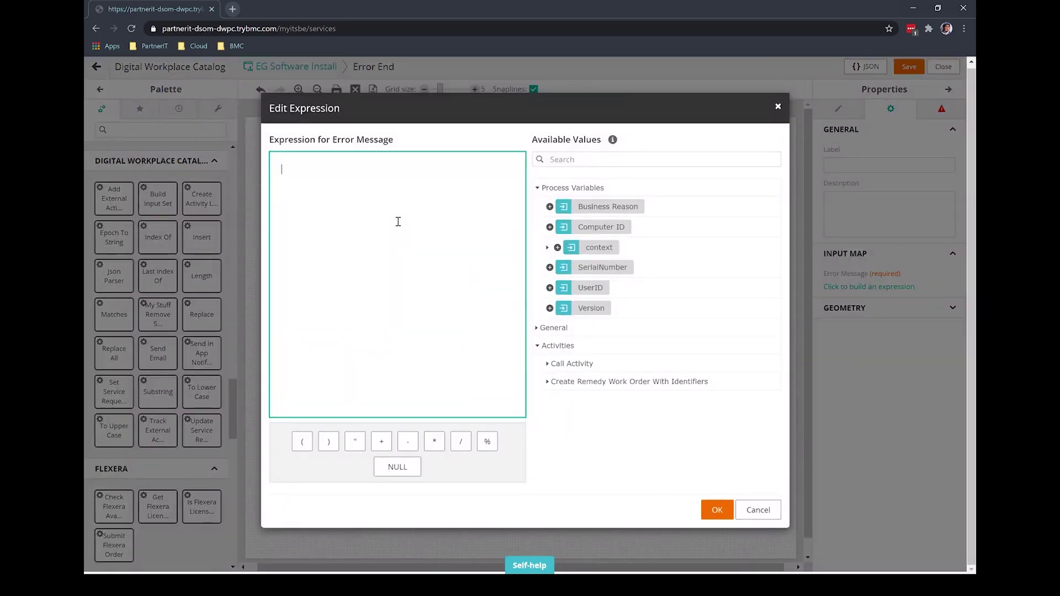
type("\"An error happened during the approva")
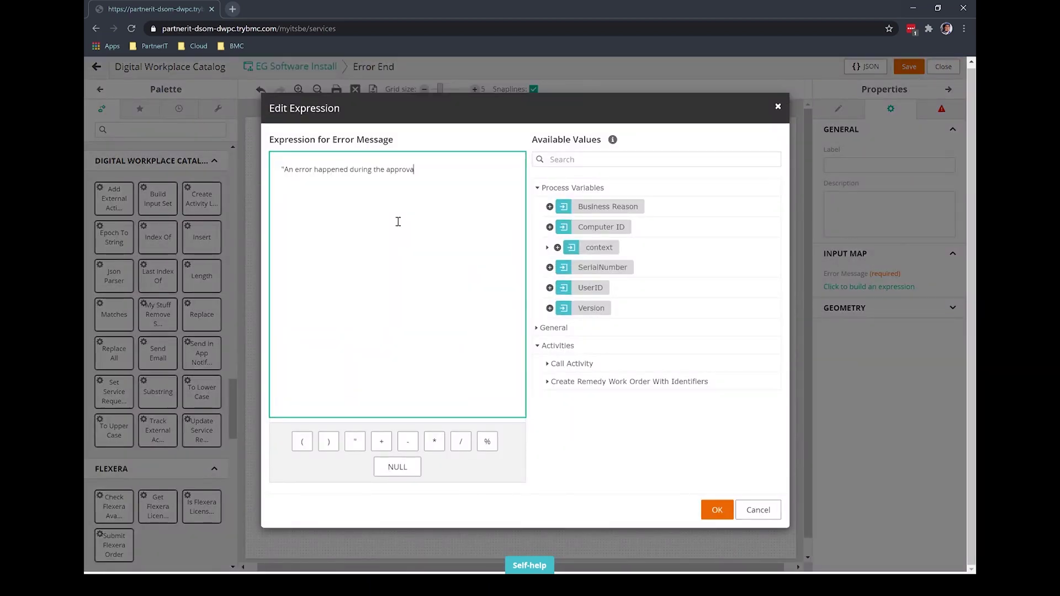
type("l process\"")
left_click(715, 512)
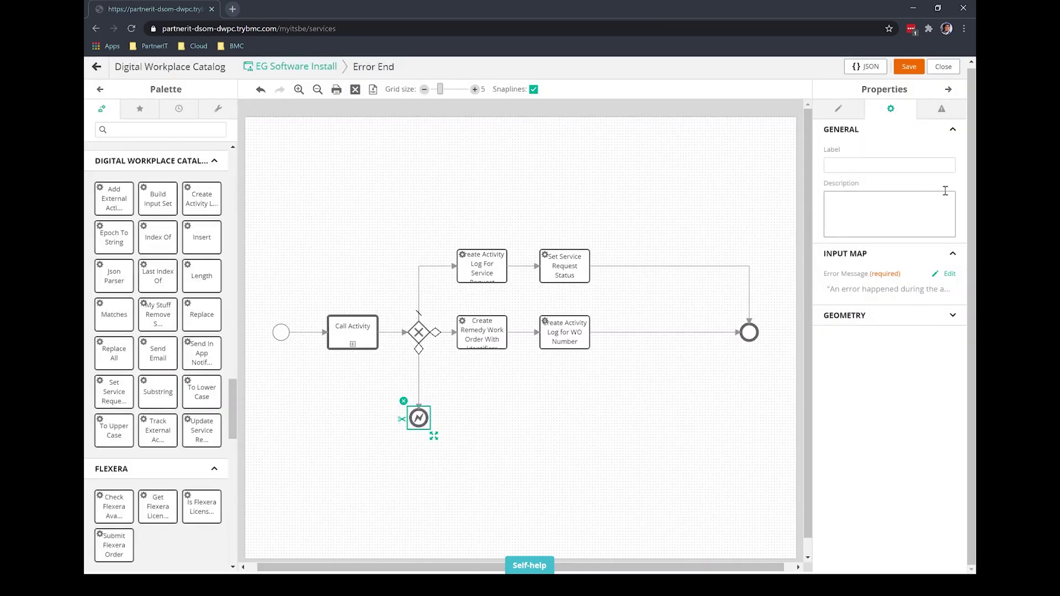
- Save the EG Software Install workflow and the service's request options, and approve and publish the draft service
left_click(907, 67)
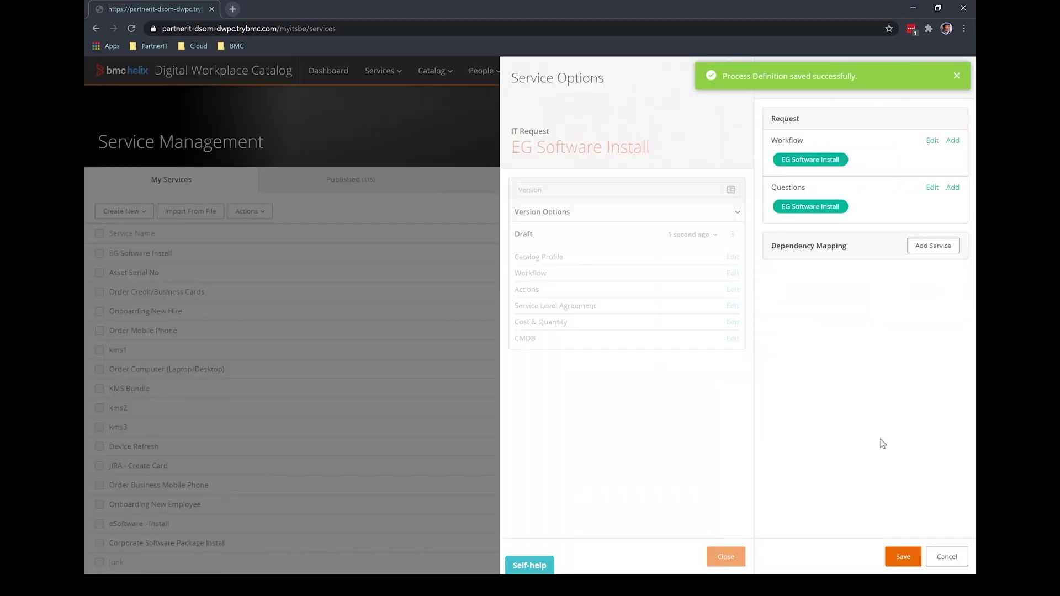
left_click(900, 557)
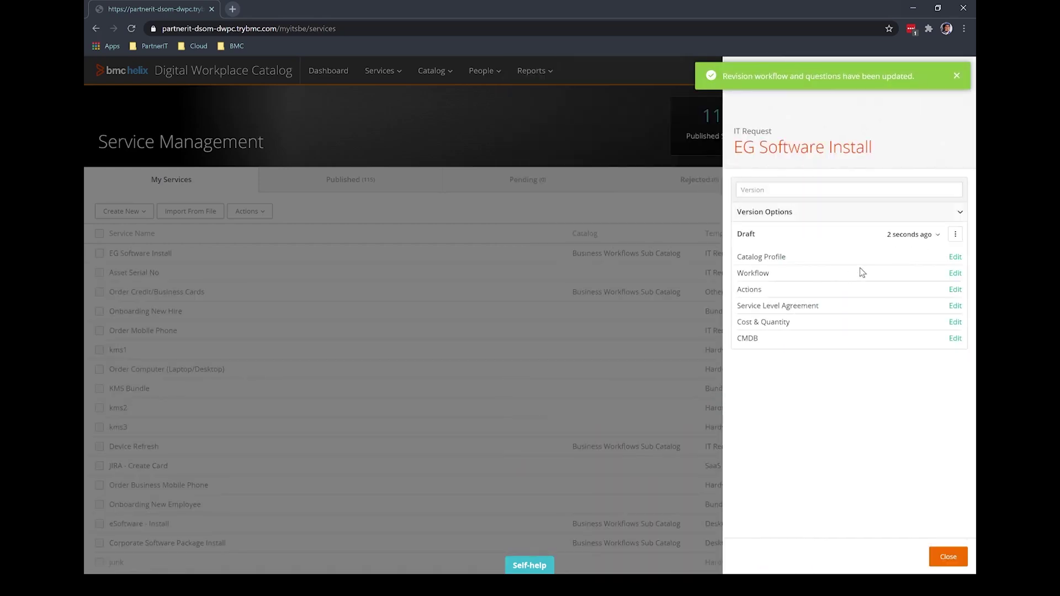
left_click(954, 234)
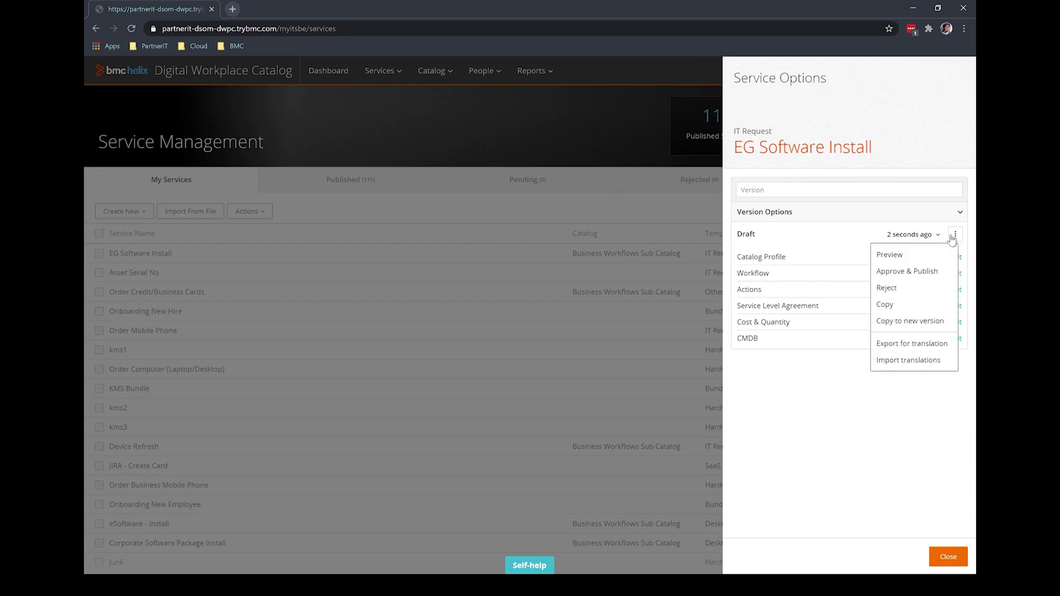
left_click(914, 273)
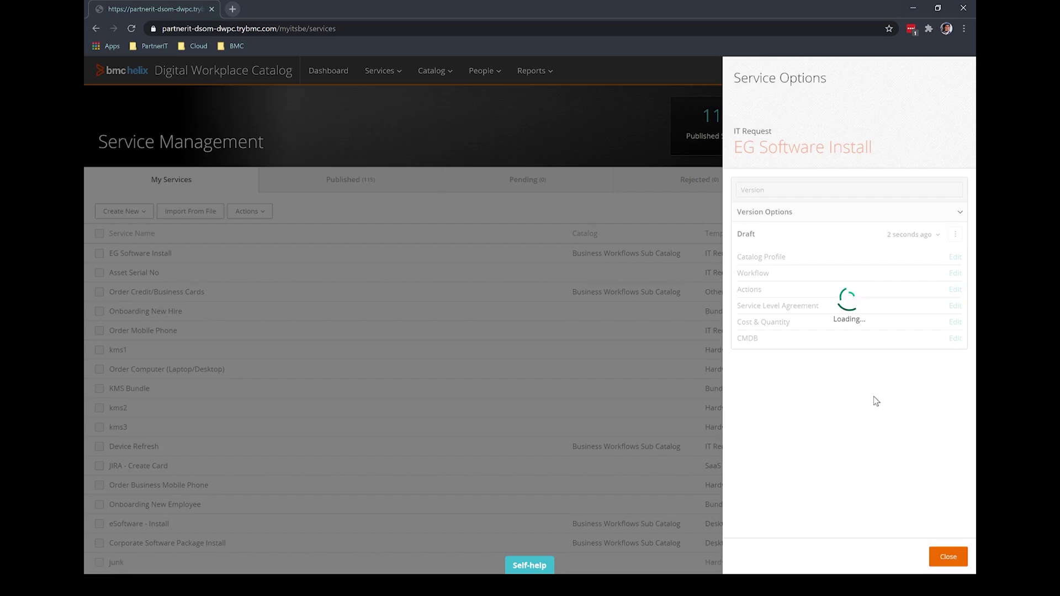
left_click(944, 558)
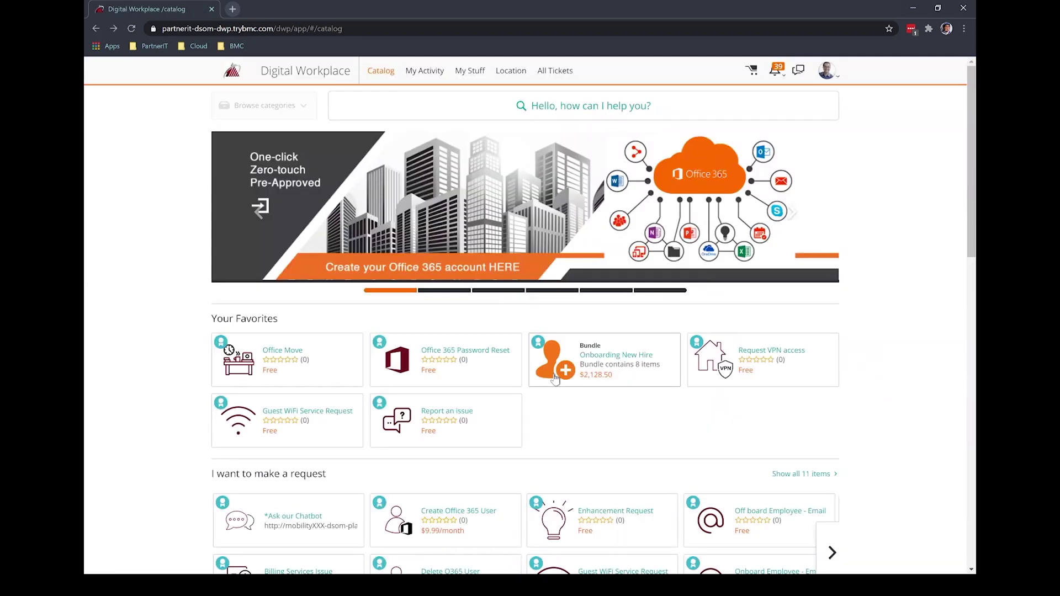
- In the Digital Workplace catalog, search for "EG software" and open the EG Software Install service's details
scroll(553, 373, "down", 6)
scroll(554, 372, "up", 6)
left_click(569, 100)
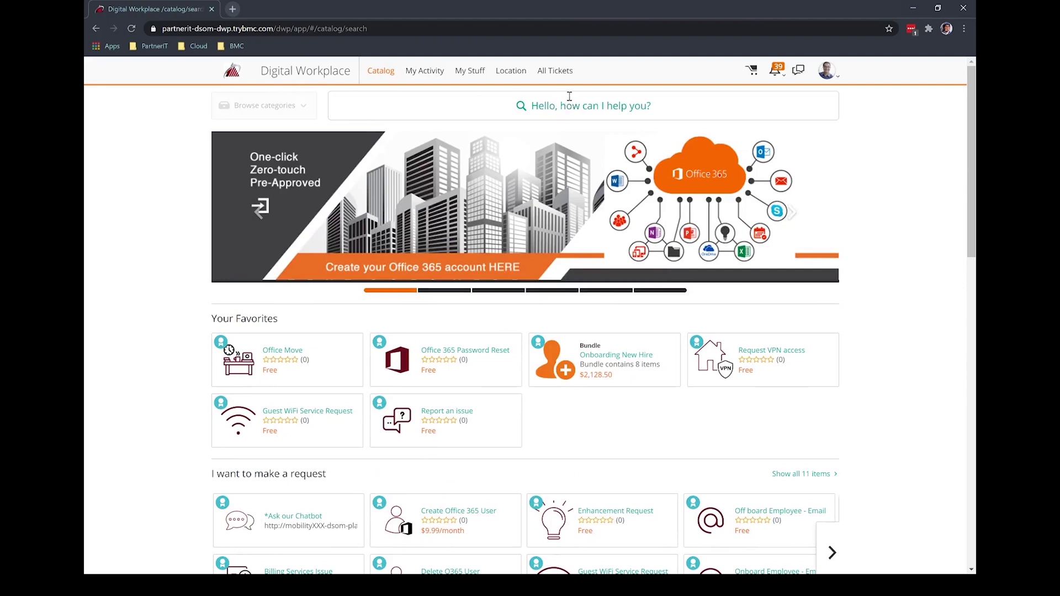
type("E")
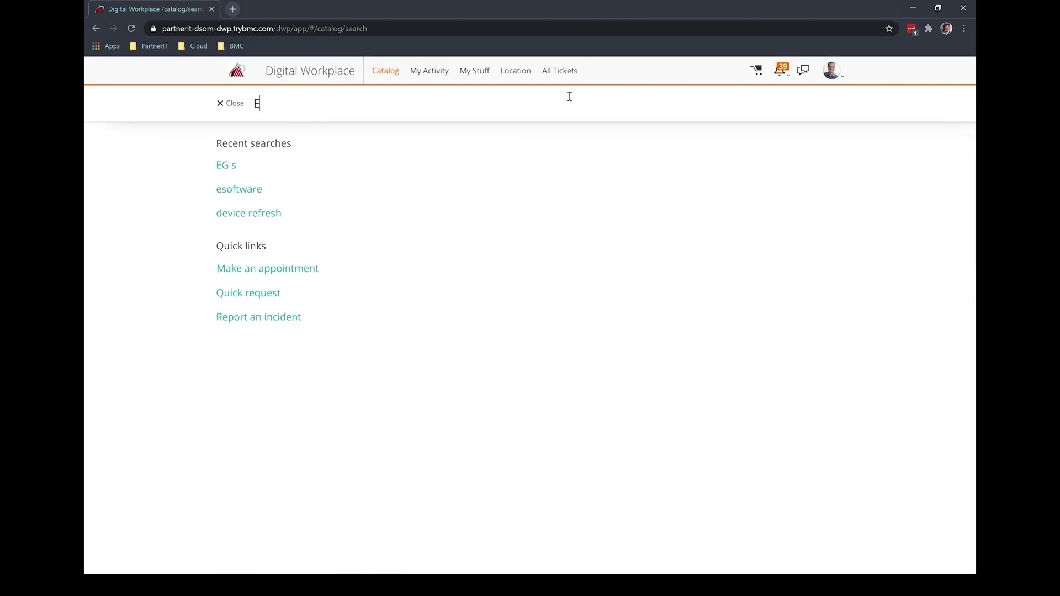
type("TG sof")
type("ta")
type("are")
key("Return")
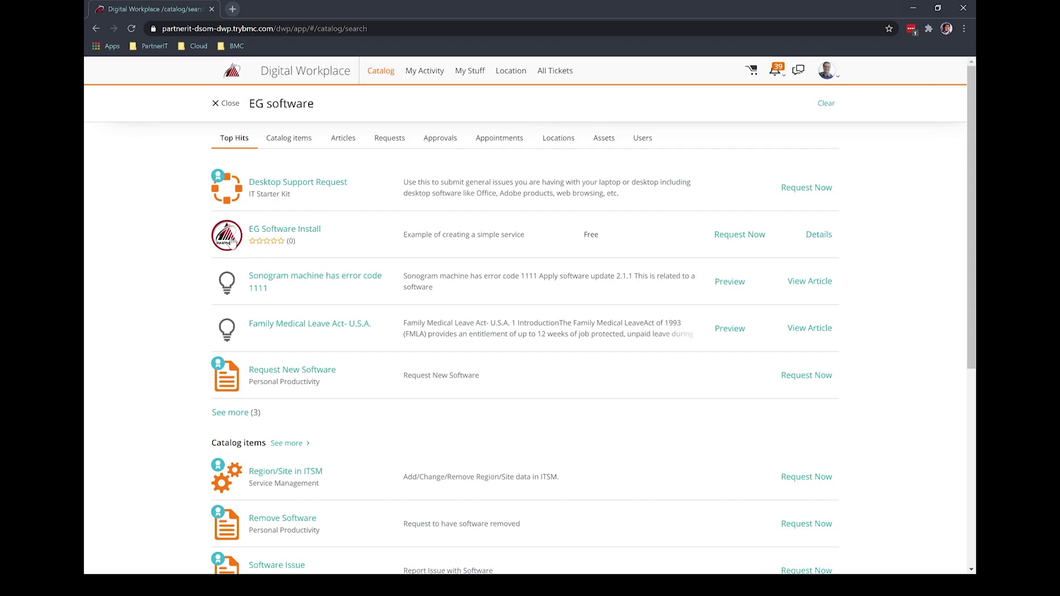
left_click(285, 230)
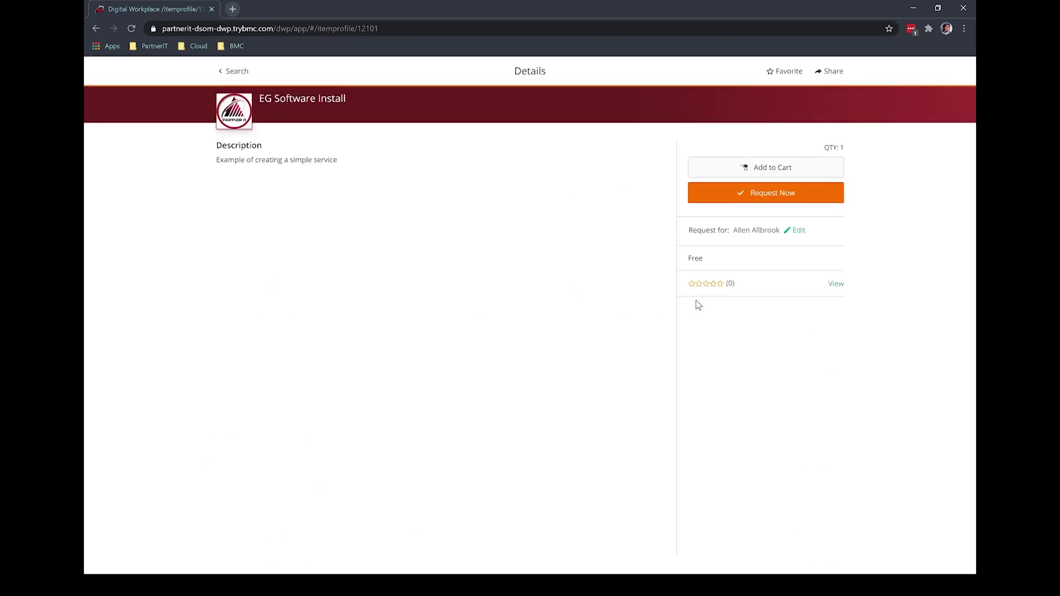
- Submit a request for EG Software Install with the Standard version and the business reason "Because I want it"
left_click(734, 197)
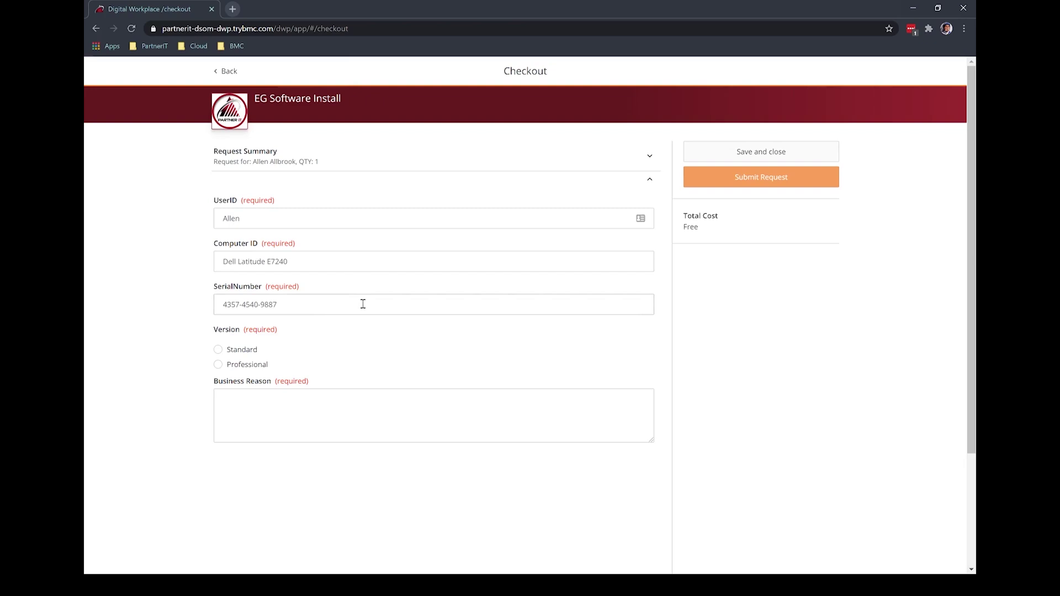
left_click(219, 353)
left_click(348, 395)
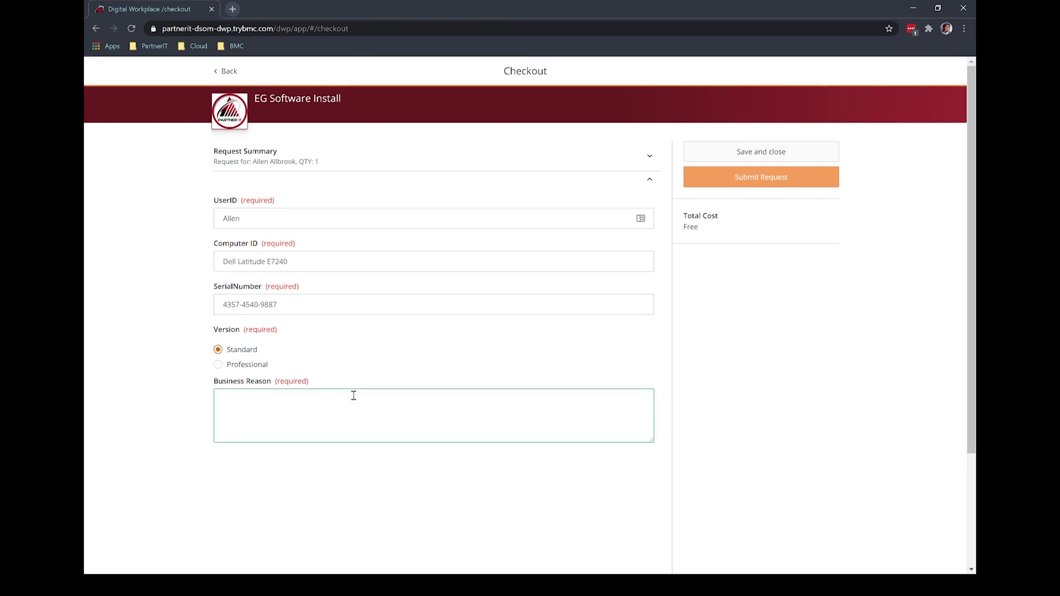
type("Because I want it")
left_click(742, 180)
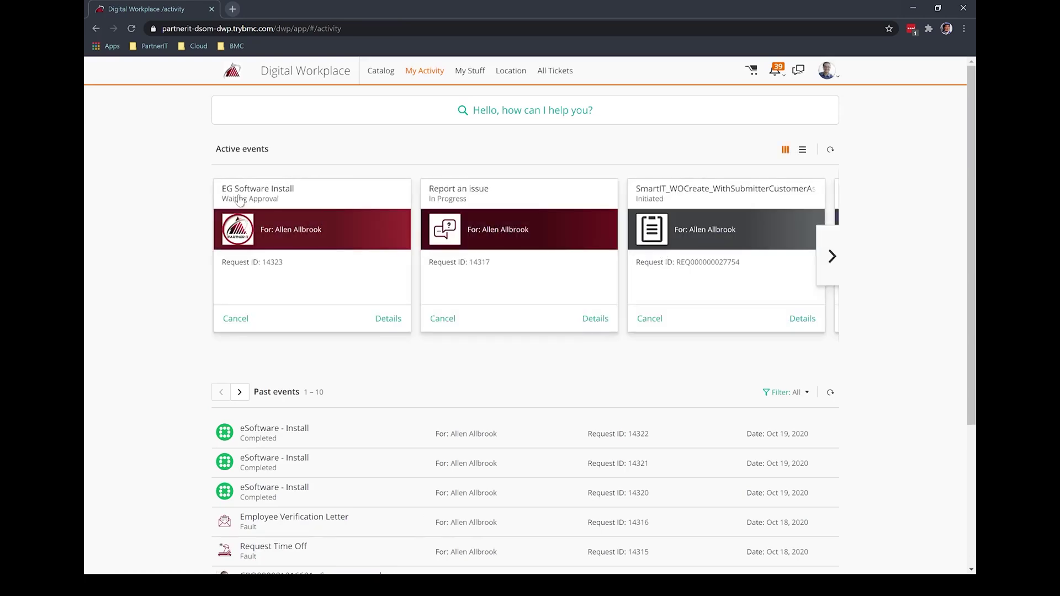
- Open the new EG Software Install request, reload its details, and examine the approval progress and the work order comment
left_click(232, 226)
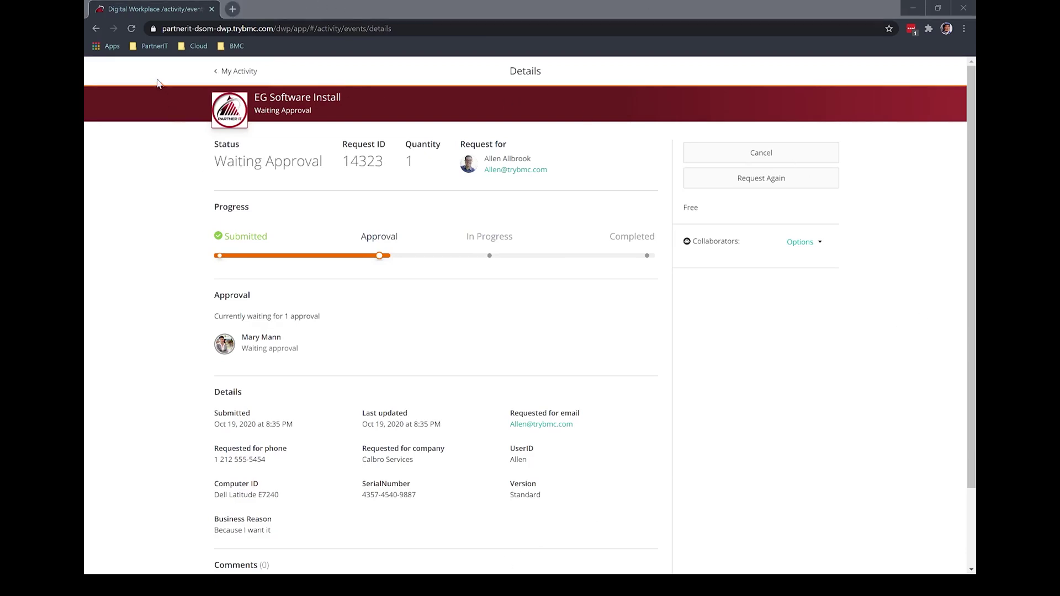
left_click(132, 28)
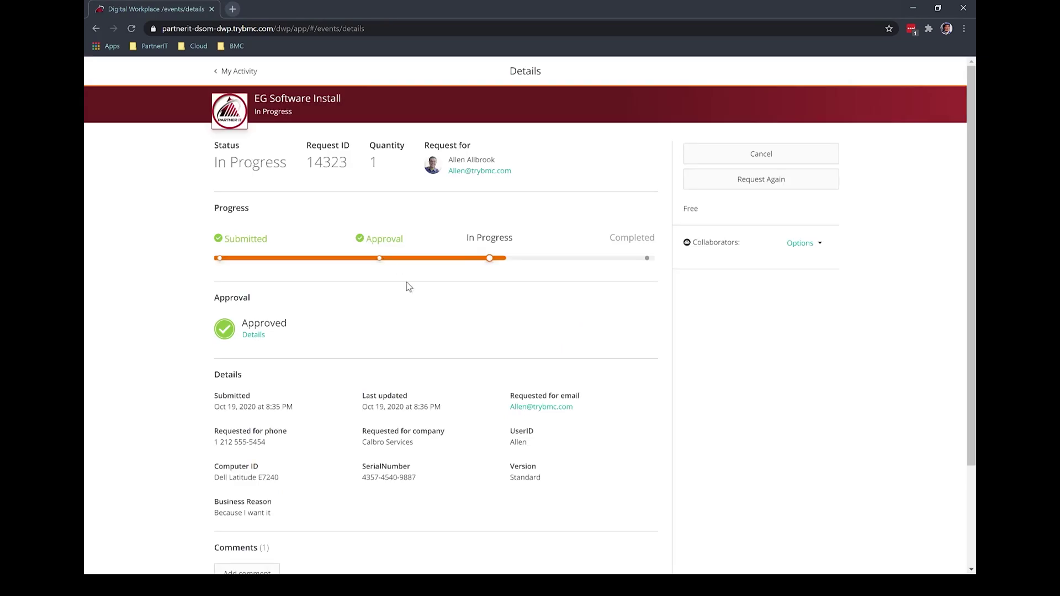
scroll(440, 483, "down", 3)
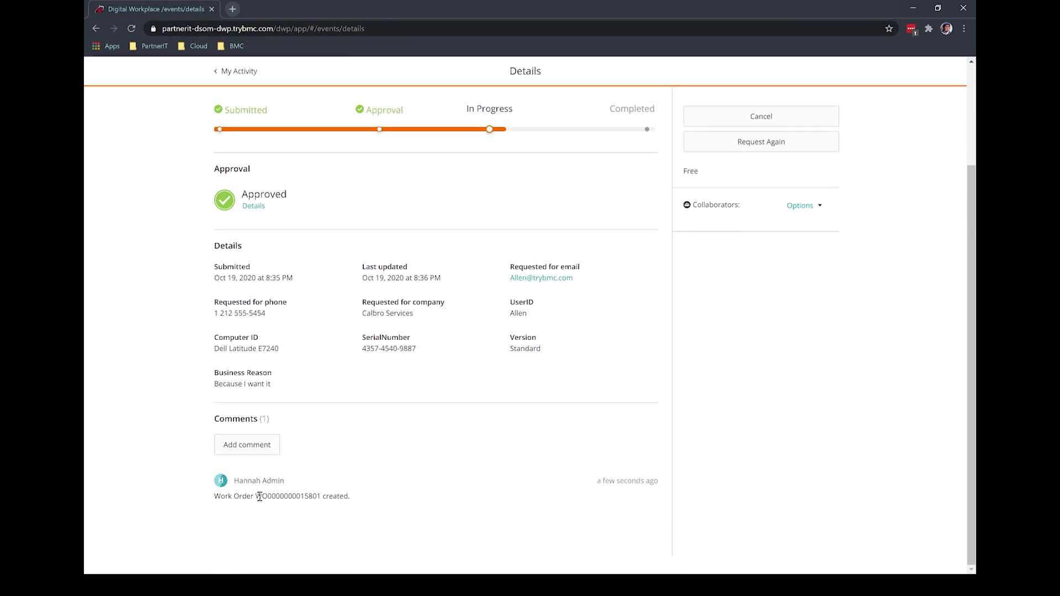
left_click_drag(258, 496, 323, 496)
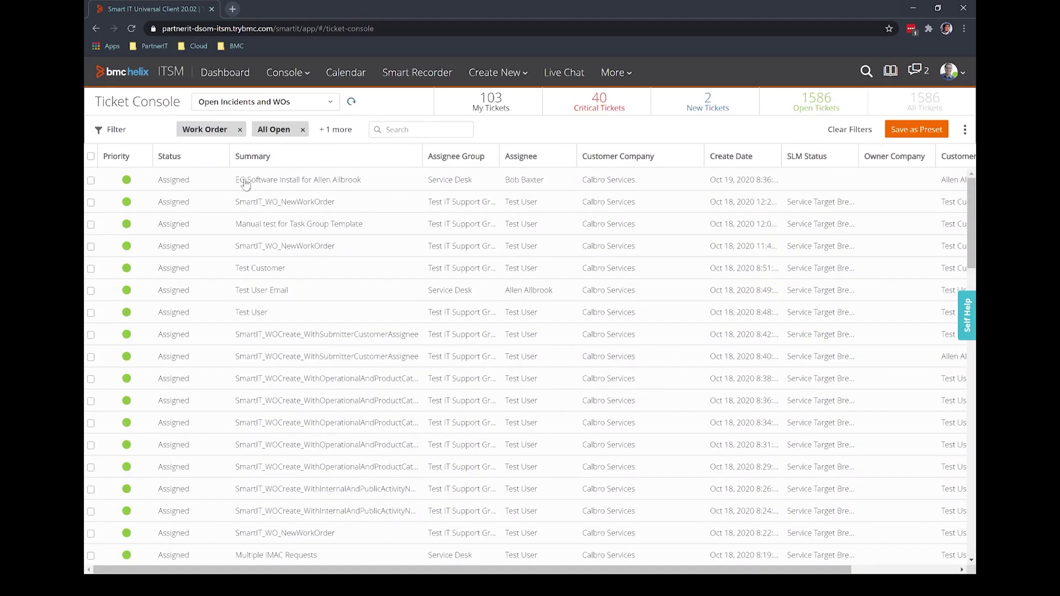
- In Smart IT, open the EG Software Install work order, set its status to Completed with a status reason, and save it
left_click(331, 180)
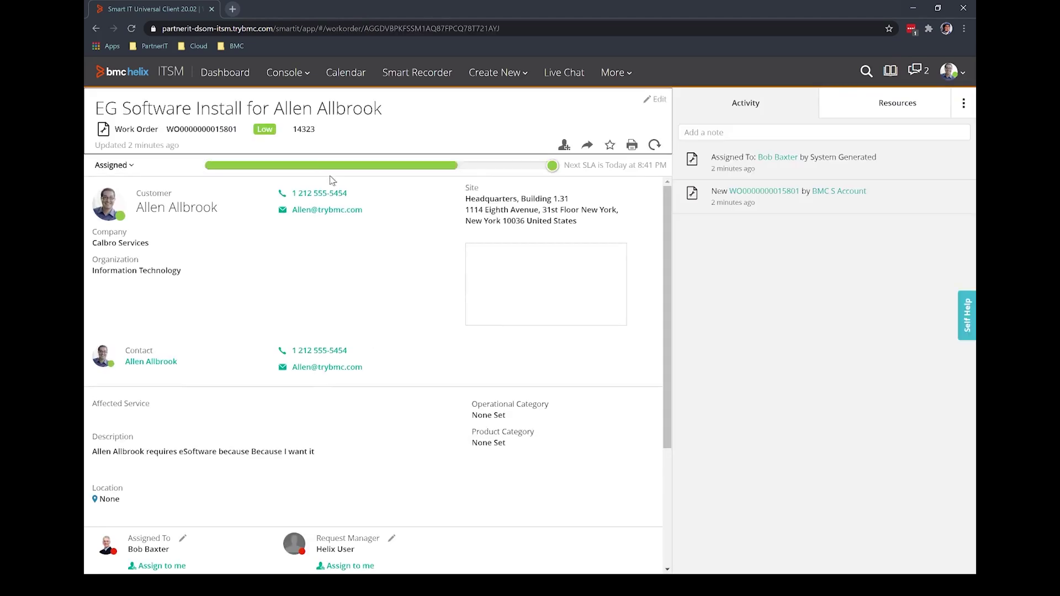
left_click(645, 104)
left_click(165, 295)
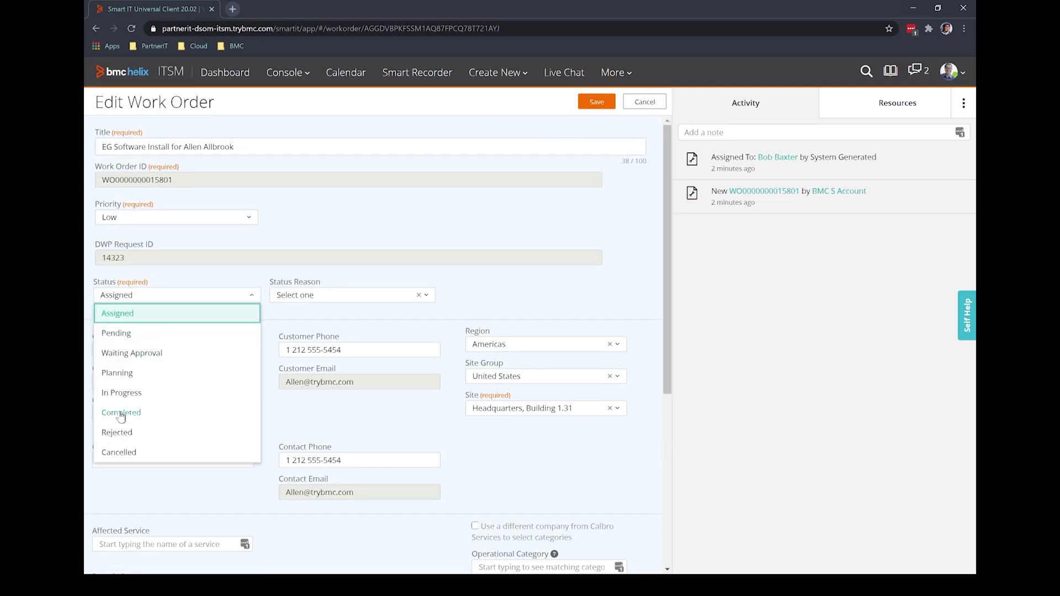
left_click(121, 413)
left_click(342, 295)
left_click(312, 313)
left_click(597, 102)
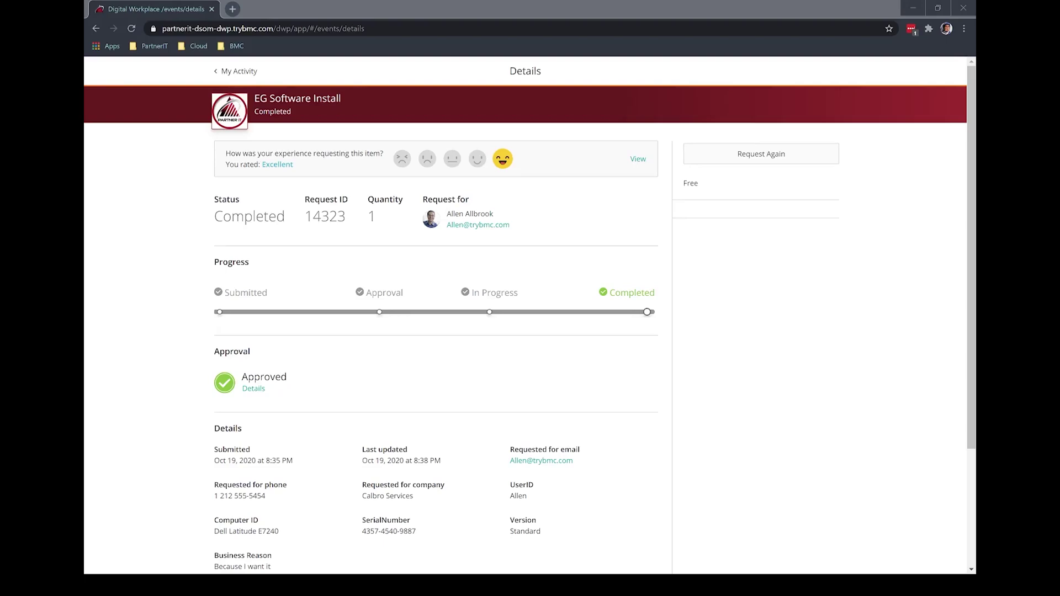
- Back in Digital Workplace, review the EG Software Install request's status, progress, details and comments
left_click(326, 553)
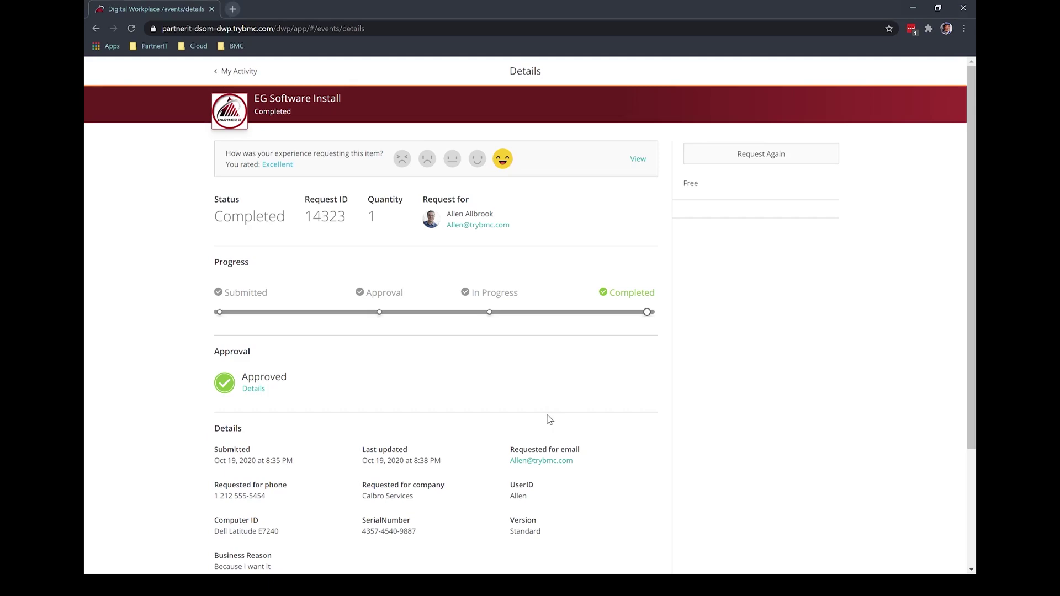
scroll(549, 417, "down", 1)
scroll(549, 420, "down", 2)
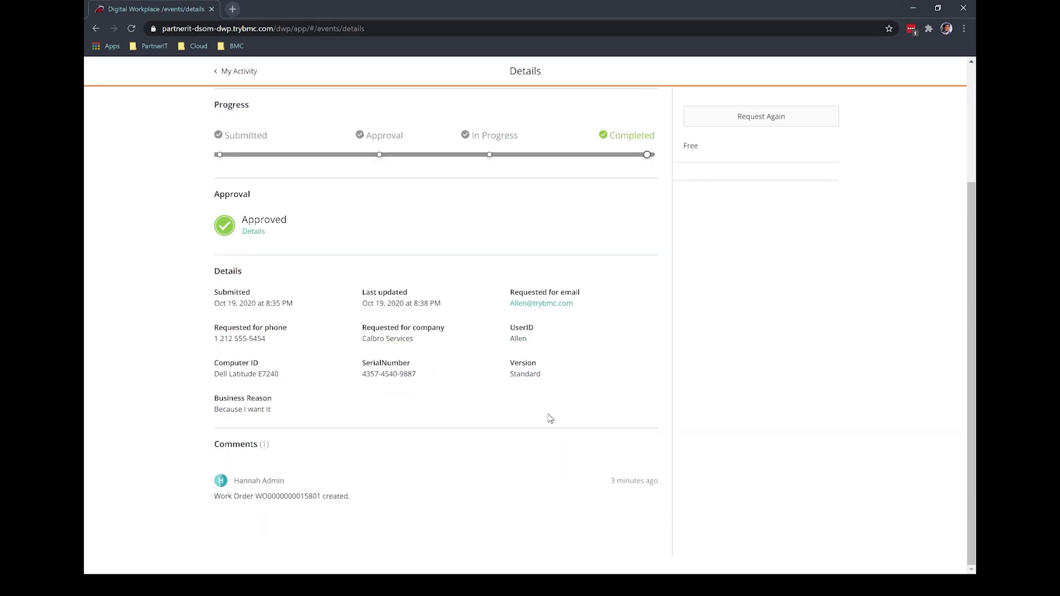
scroll(549, 418, "up", 3)
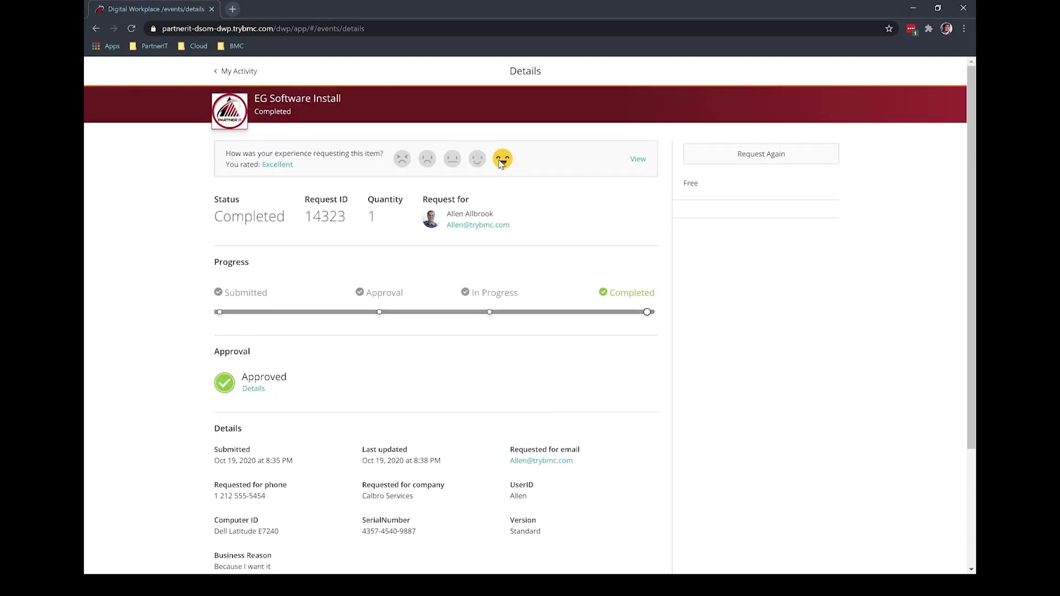